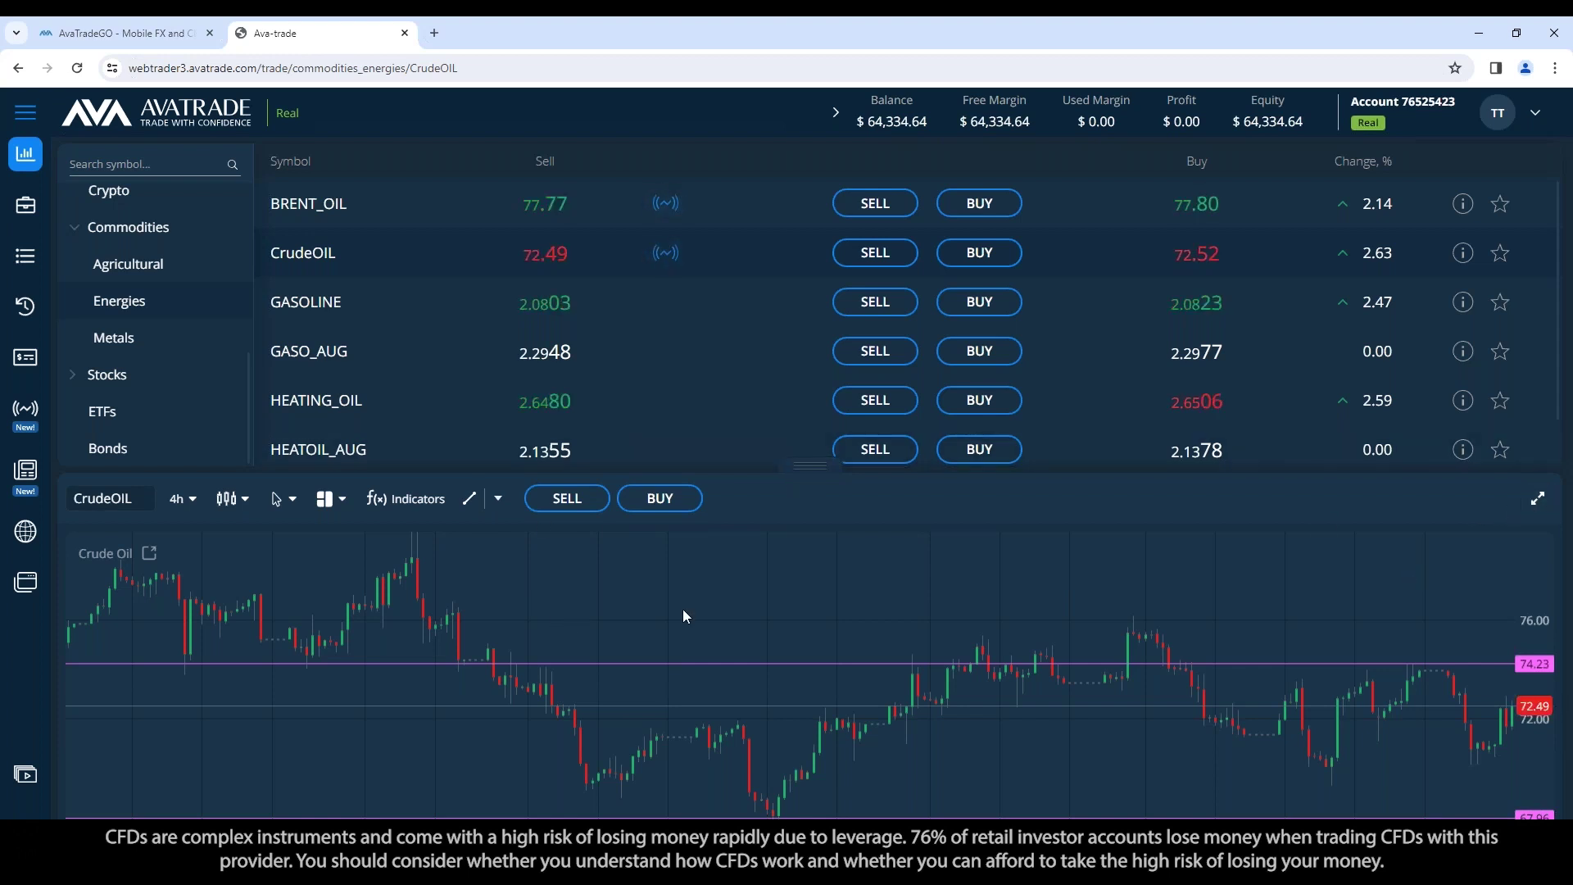
# Open the trading signal details for CrudeOIL and enlarge its price chart
pyautogui.click(664, 265)
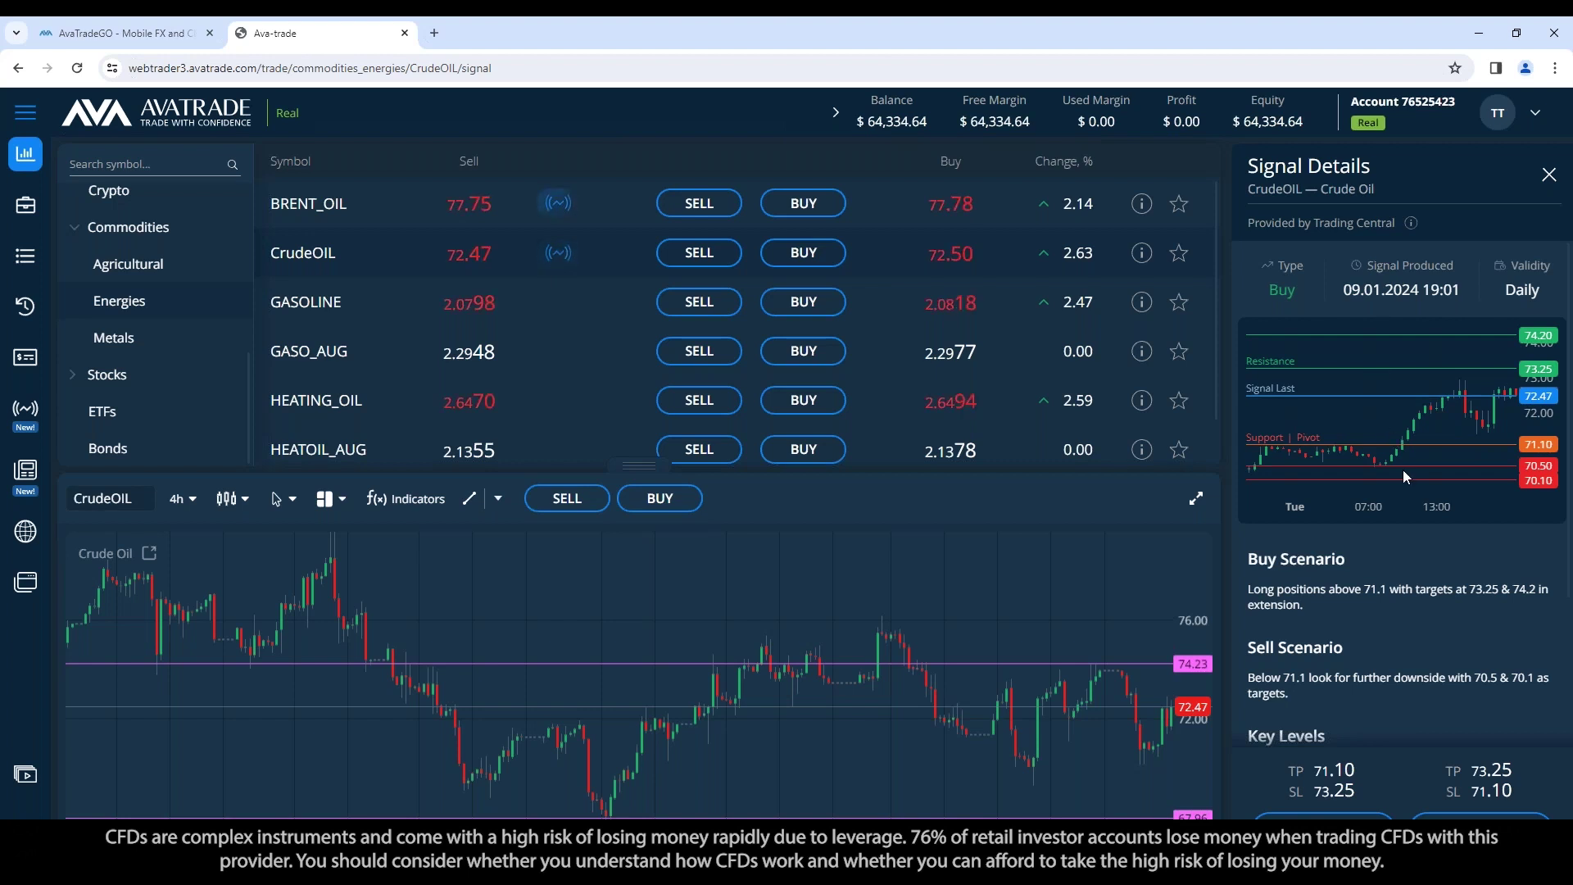
pyautogui.click(1196, 497)
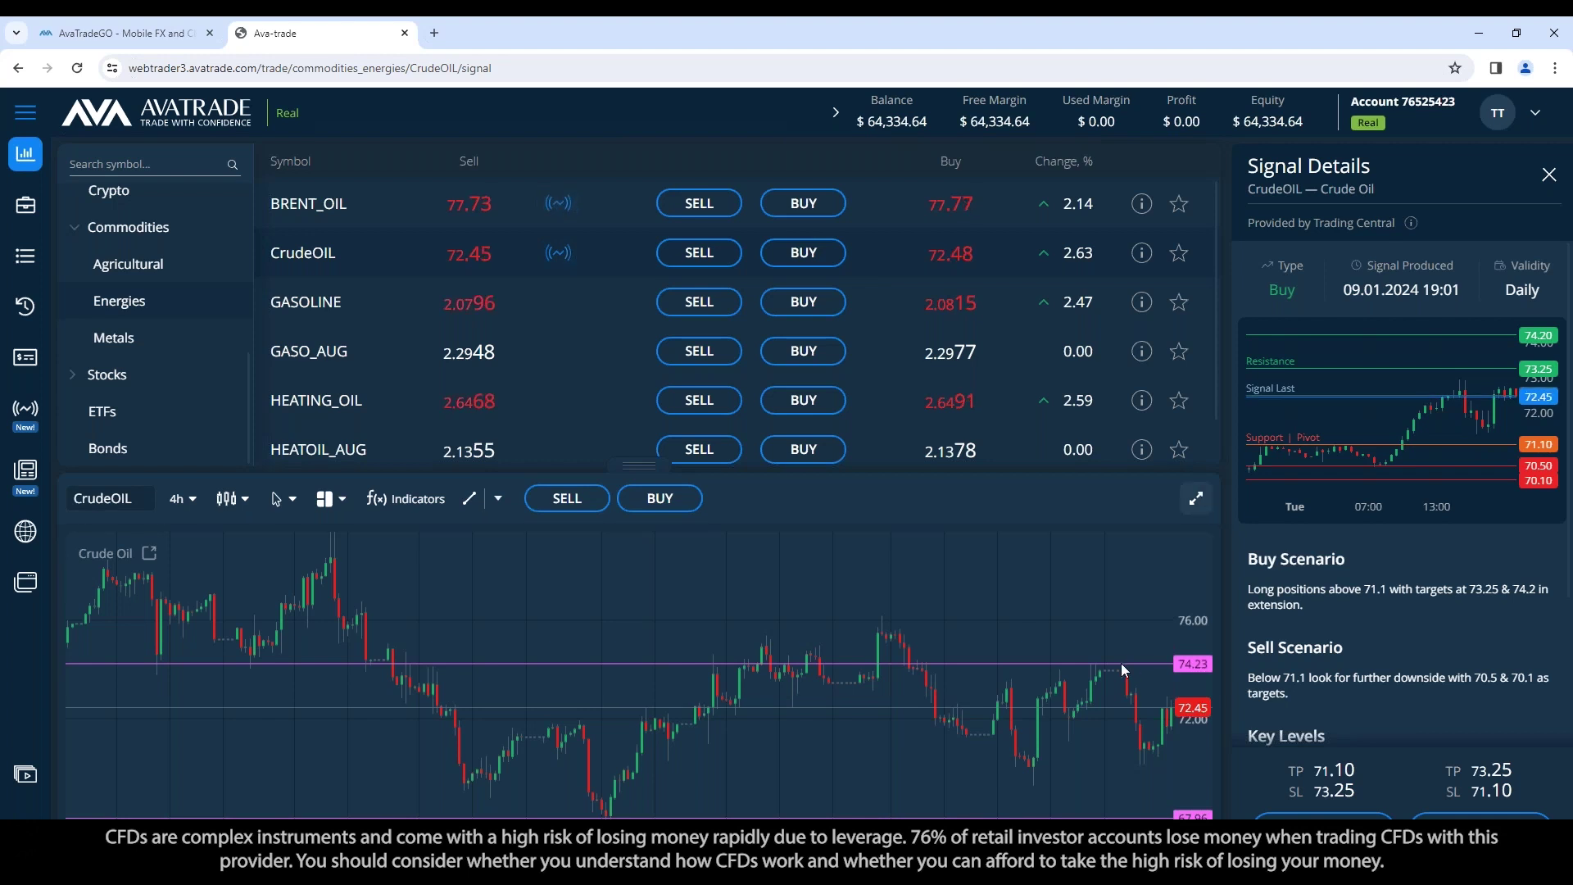
pyautogui.scroll(-3, 835, 637)
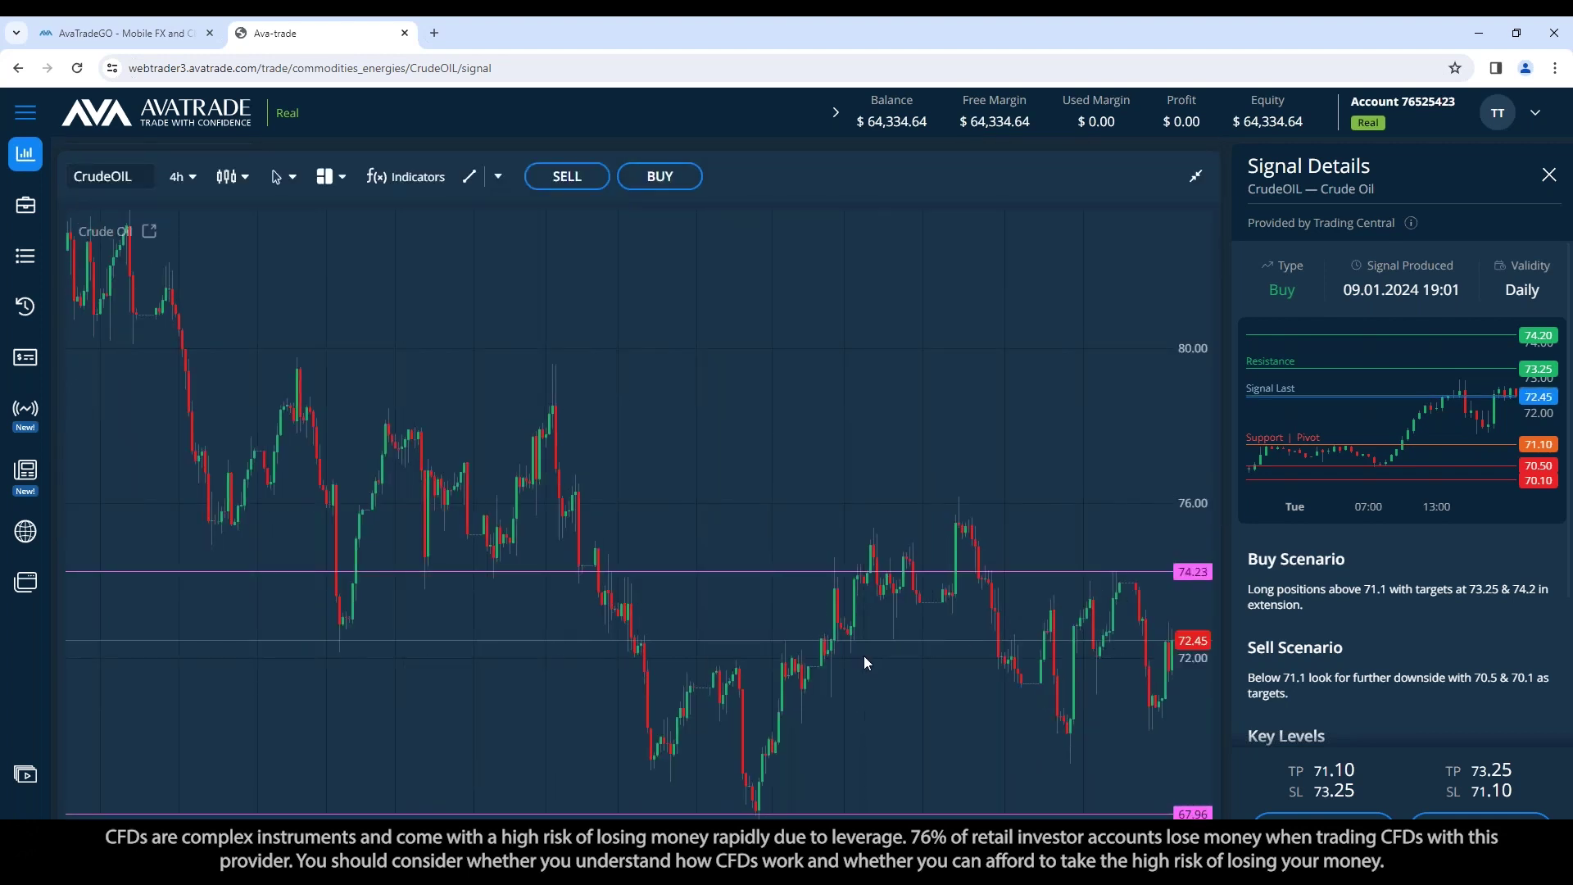
pyautogui.scroll(2, 867, 680)
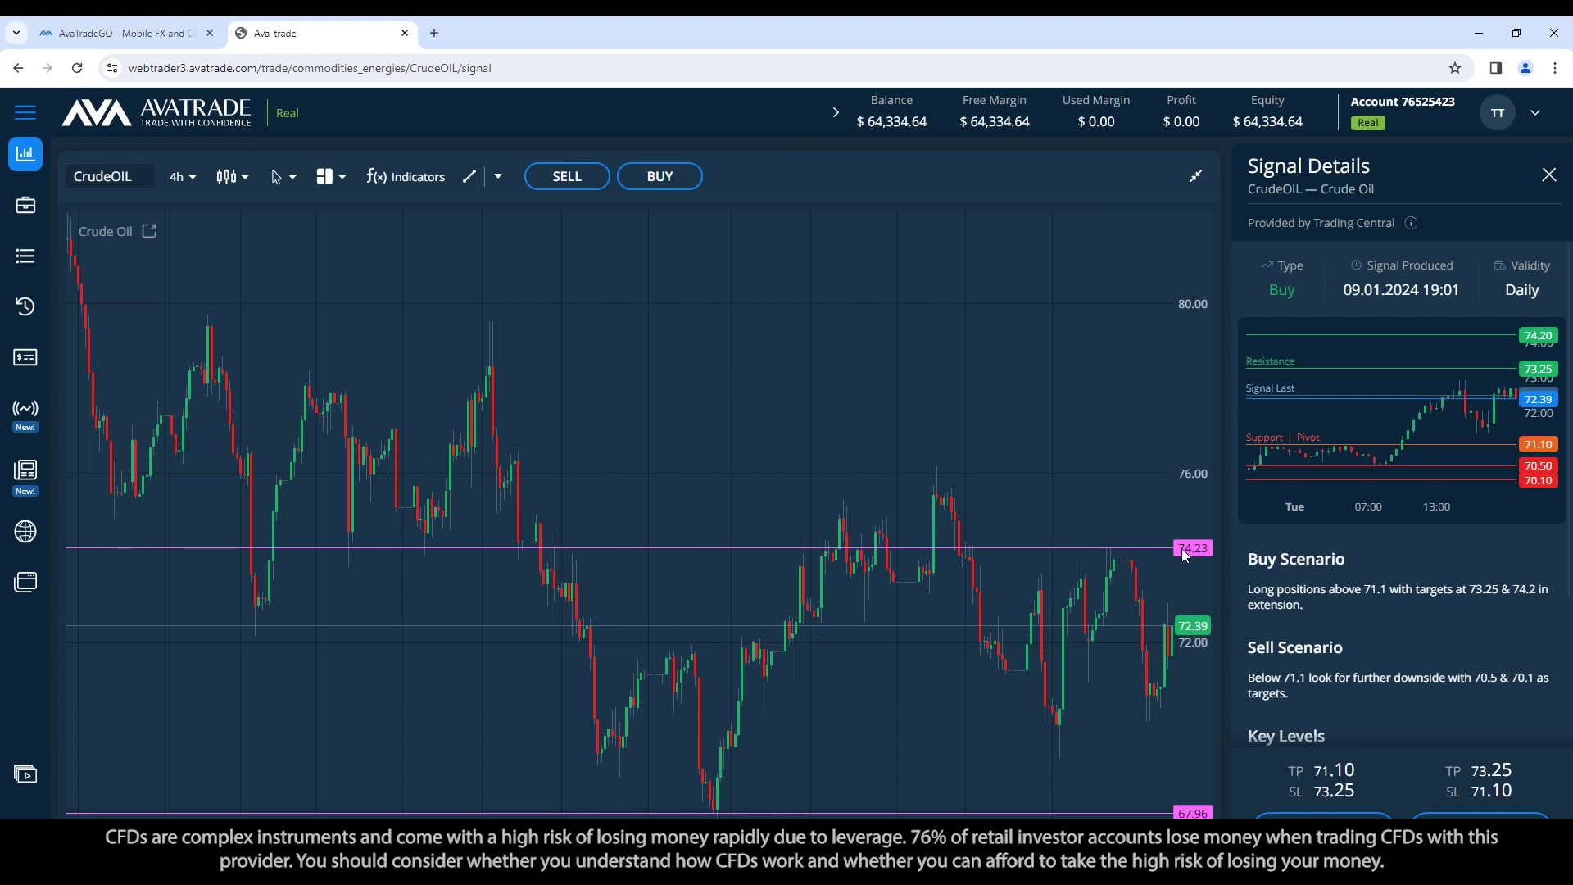
# Start a buy order from the CrudeOIL signal and set its take profit price to 73.20
pyautogui.click(801, 547)
pyautogui.click(1479, 817)
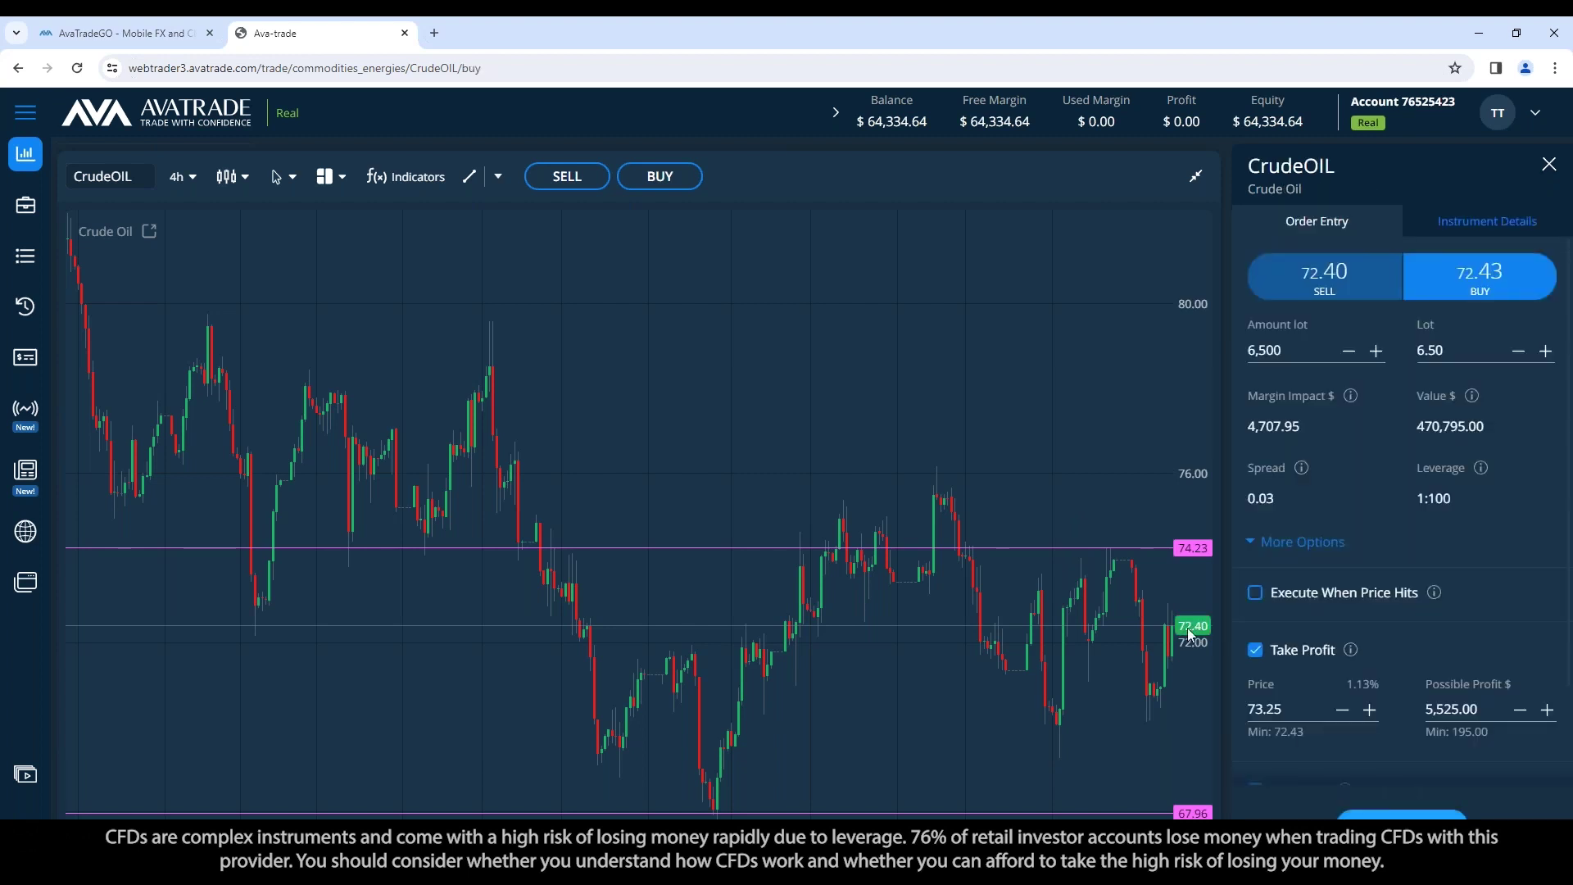
pyautogui.scroll(-2, 1343, 621)
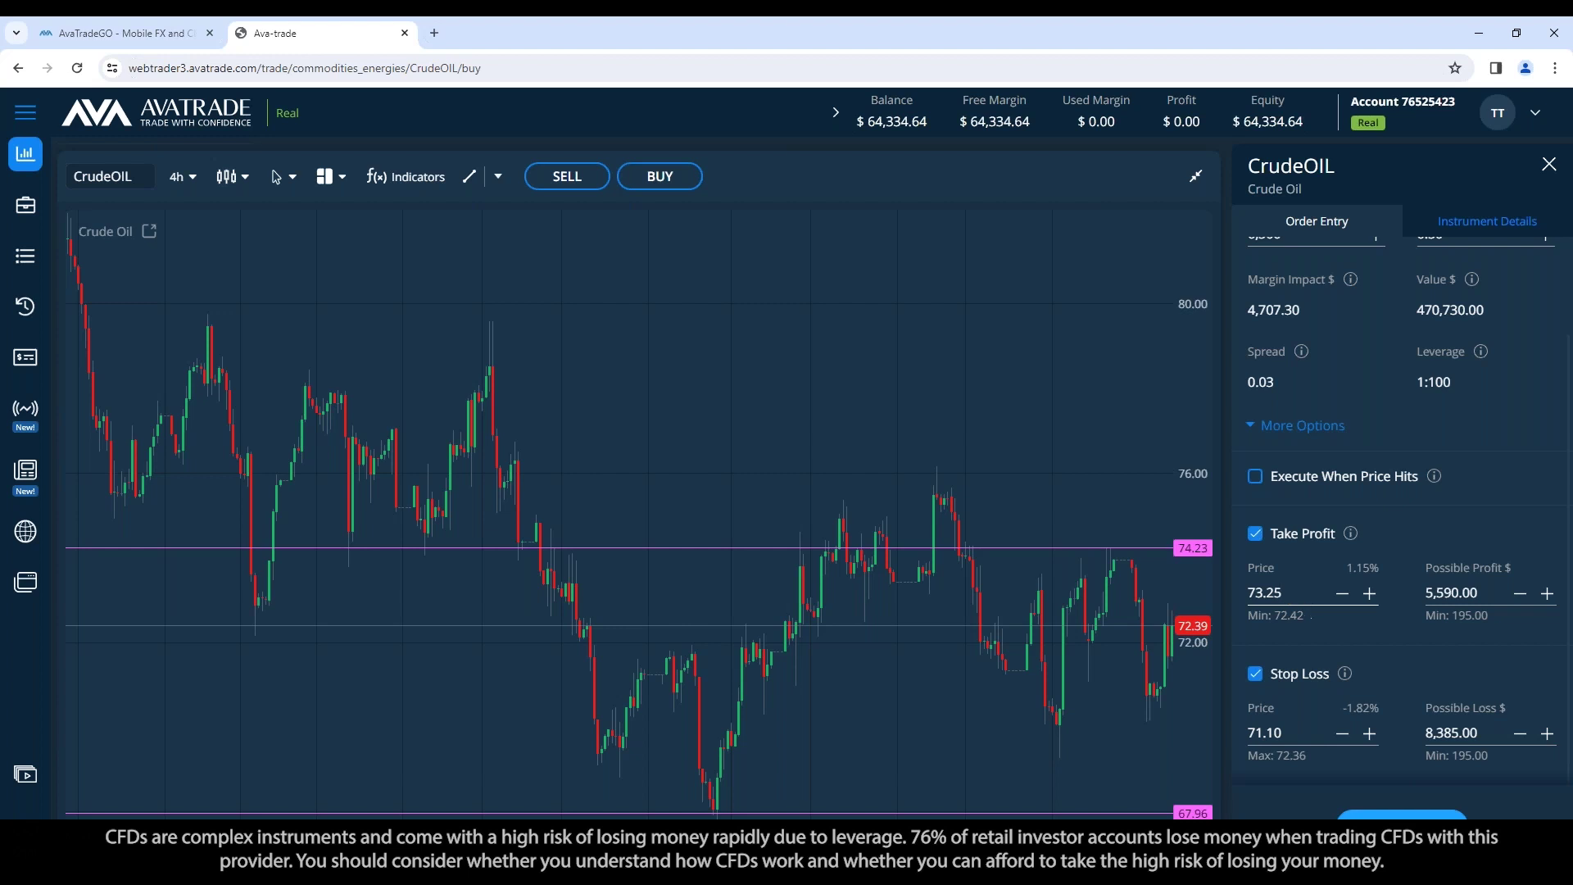
pyautogui.press('BackSpace')
pyautogui.write('0')
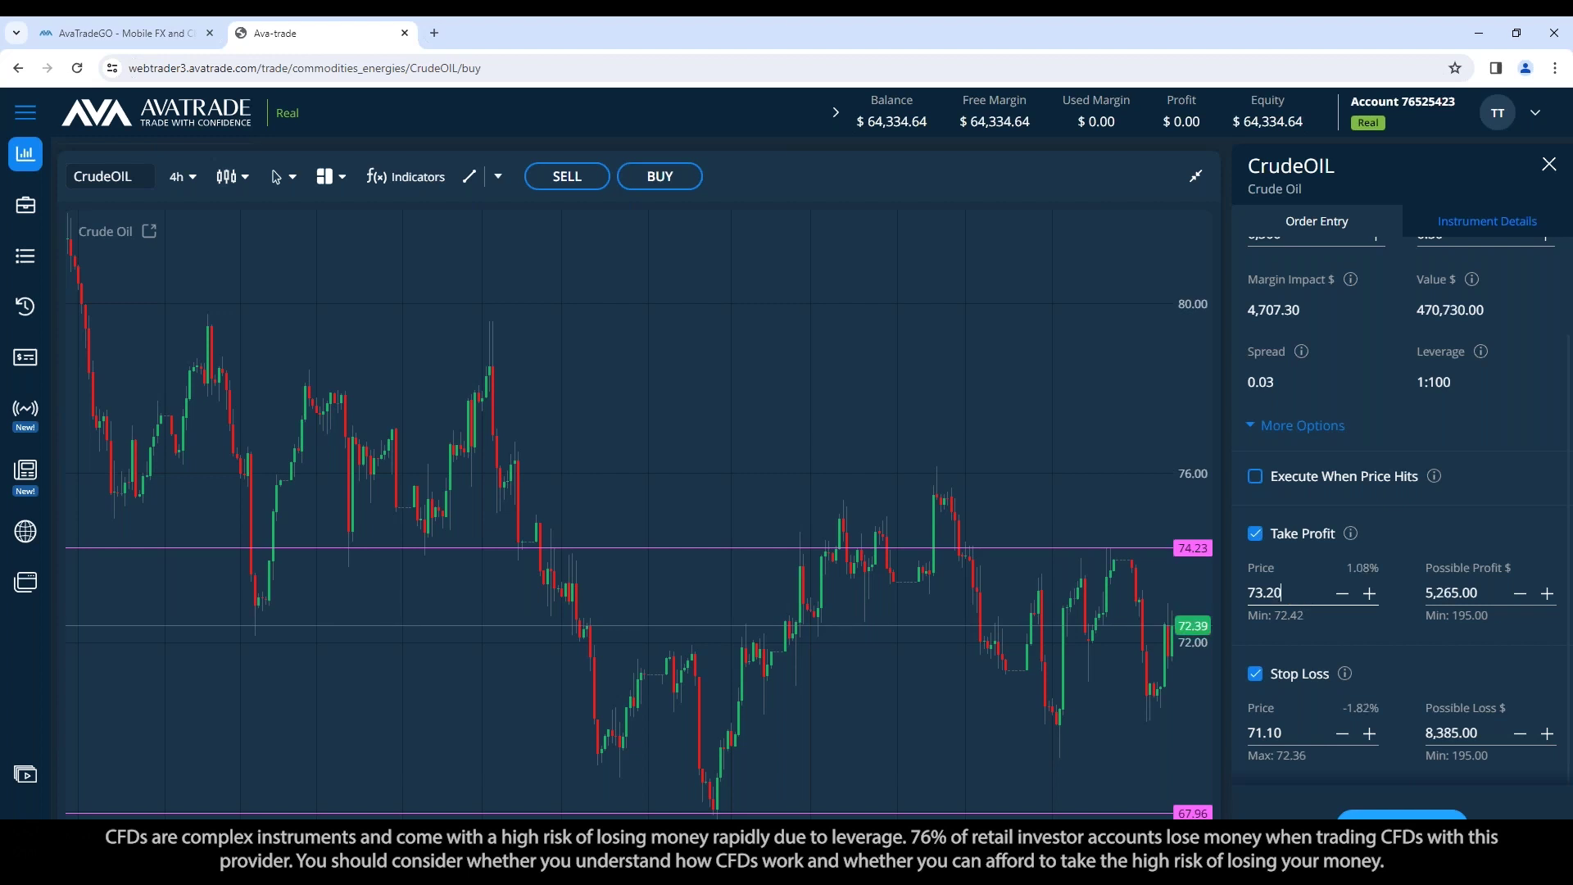
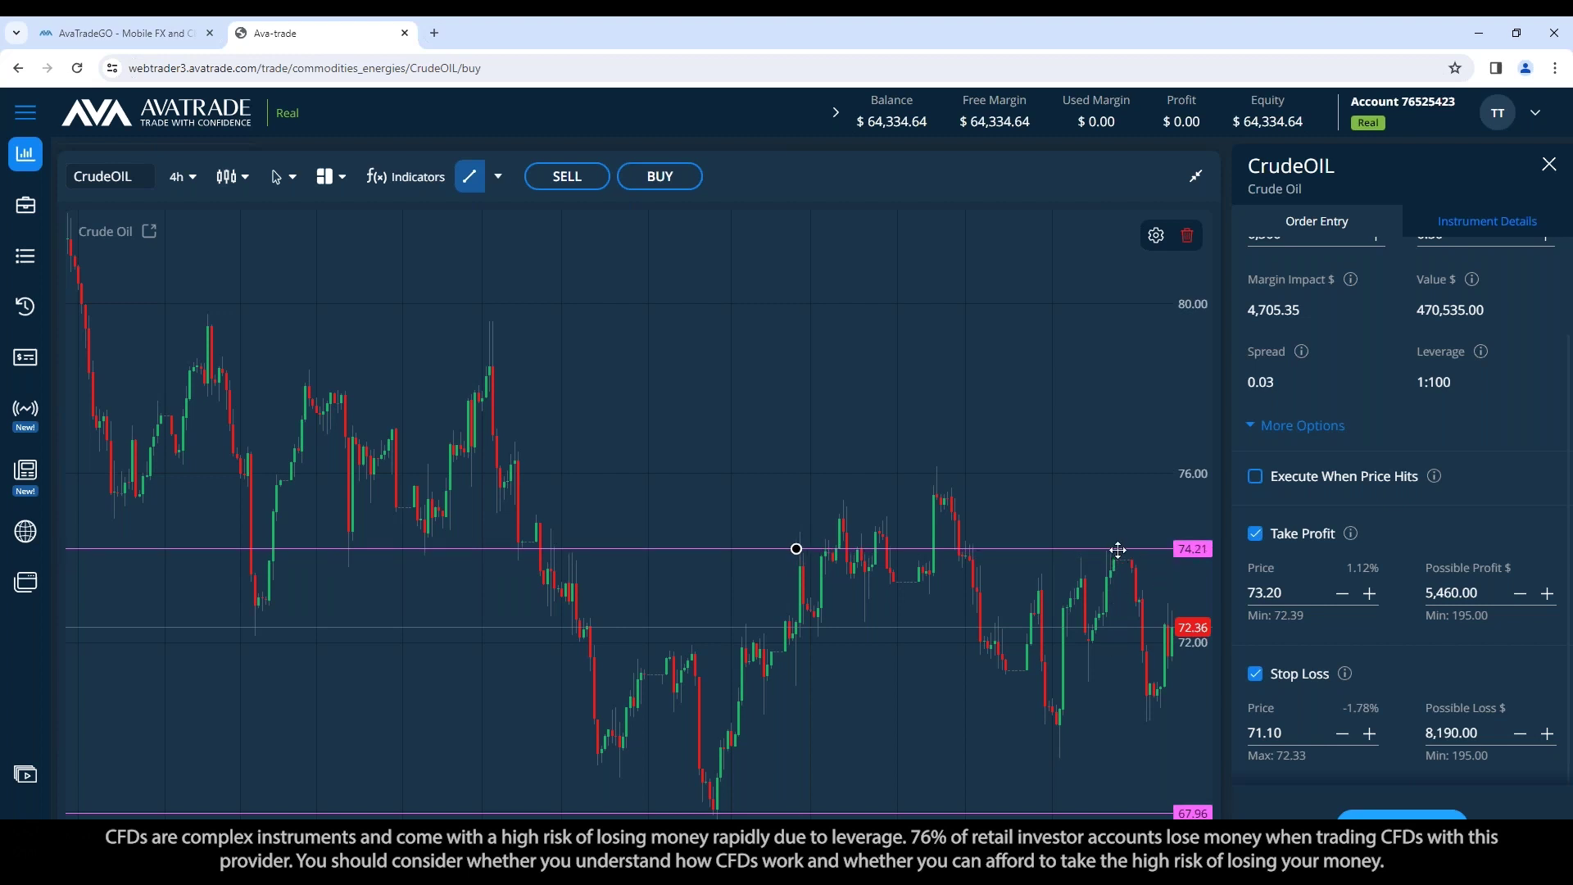
# Lower the chart's upper horizontal line to about 73.94 and set the order's take profit price to 73.95
pyautogui.moveTo(1161, 551); pyautogui.dragTo(1164, 561)
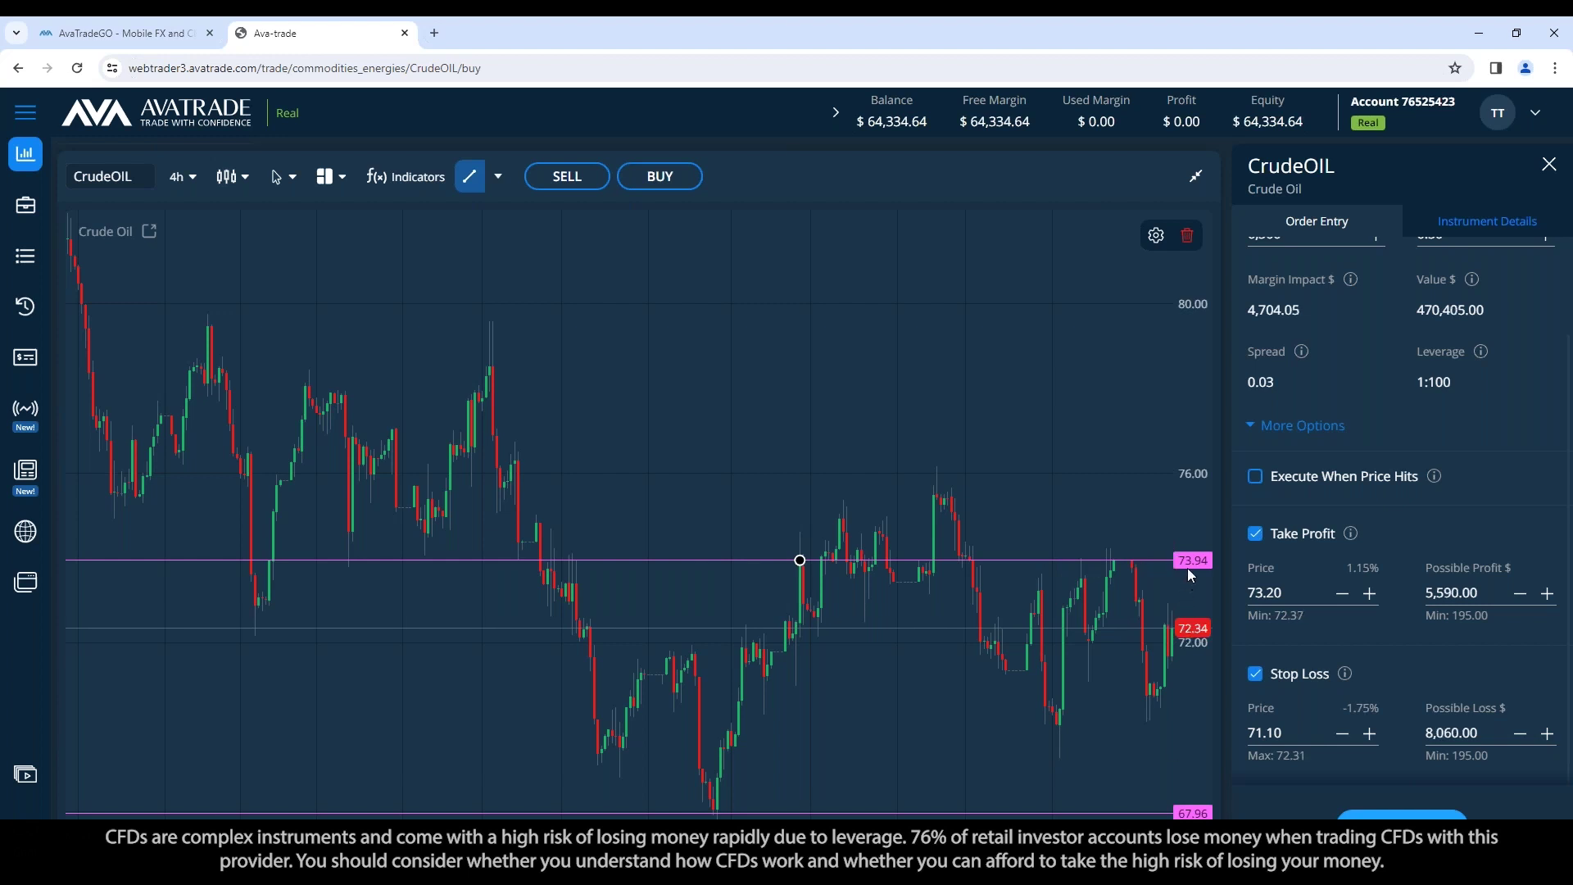
pyautogui.click(1295, 590)
pyautogui.press('BackSpace')
pyautogui.press('BackSpace')
pyautogui.write('95')
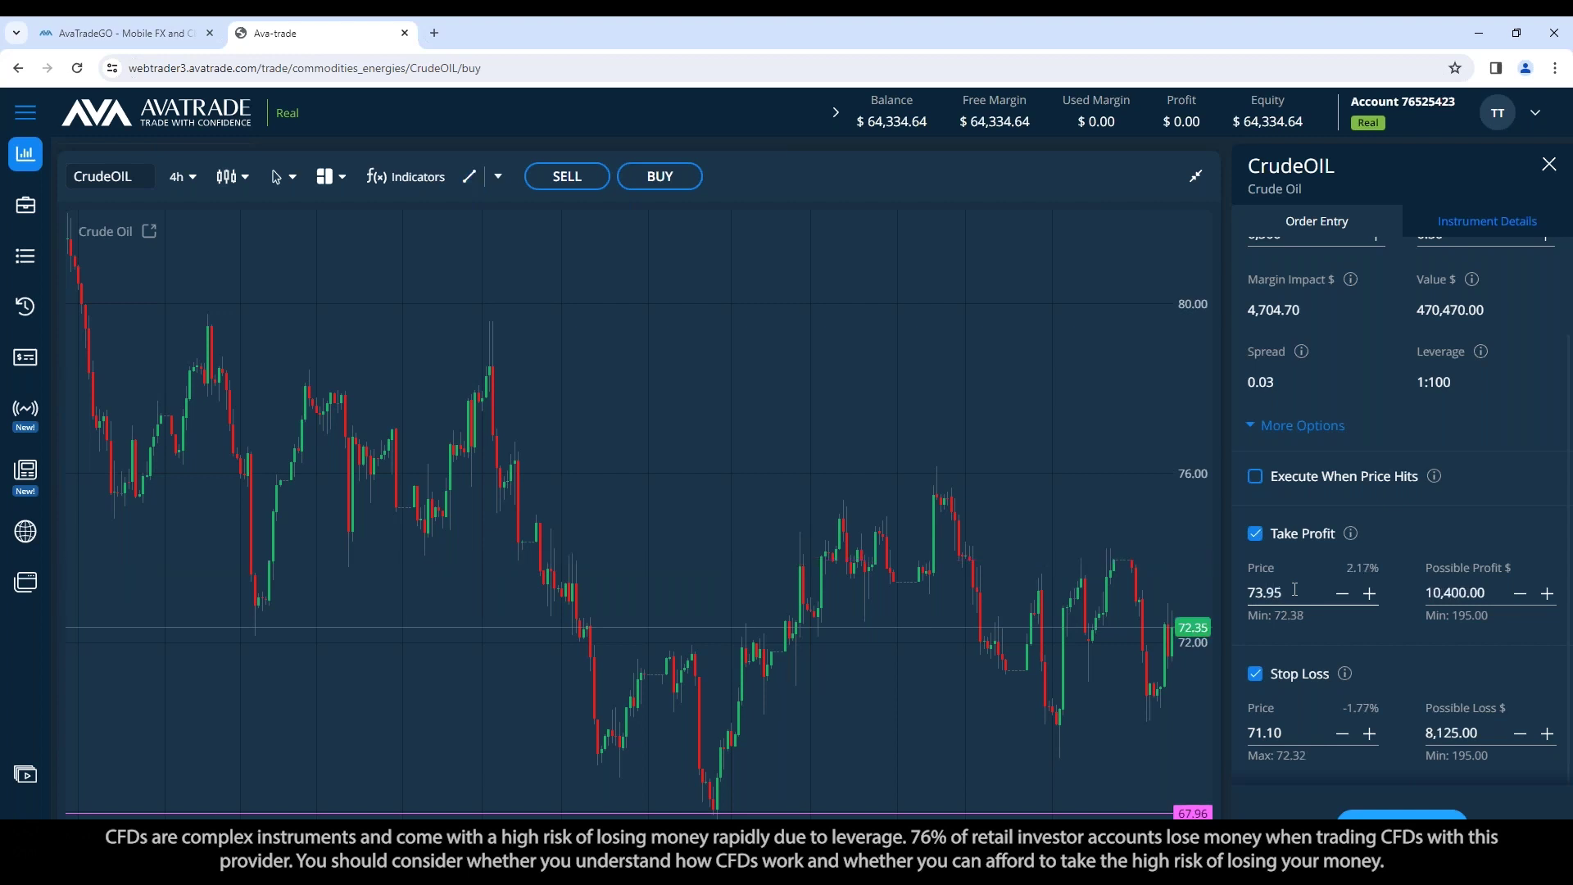
pyautogui.click(1447, 542)
# Draw a horizontal line on the chart at about 73.96, along the recent swing high
pyautogui.click(498, 177)
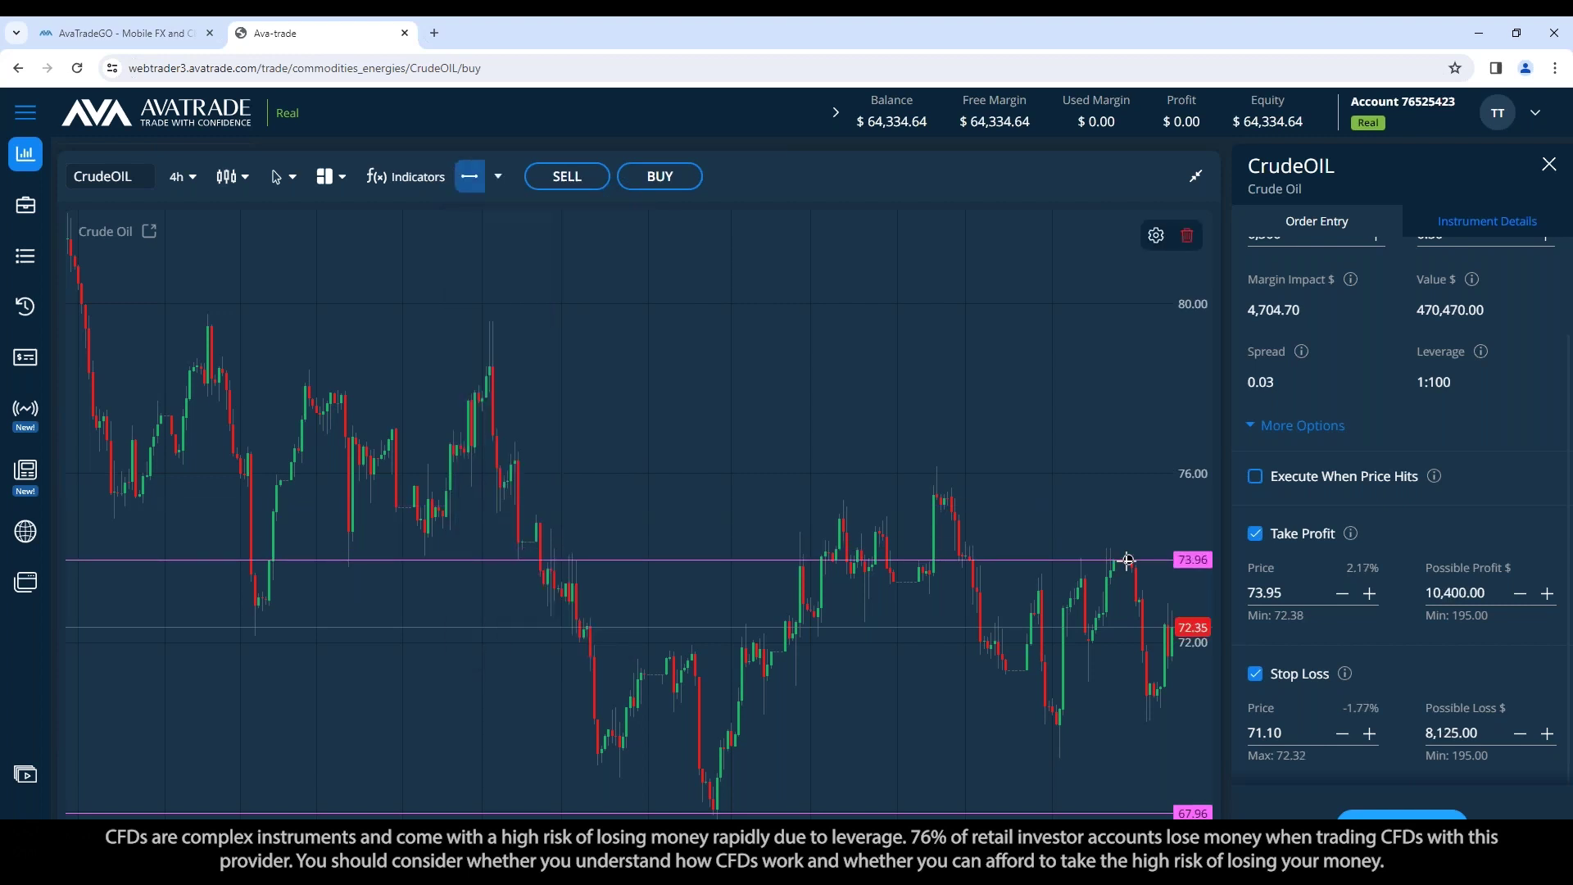
pyautogui.click(1128, 560)
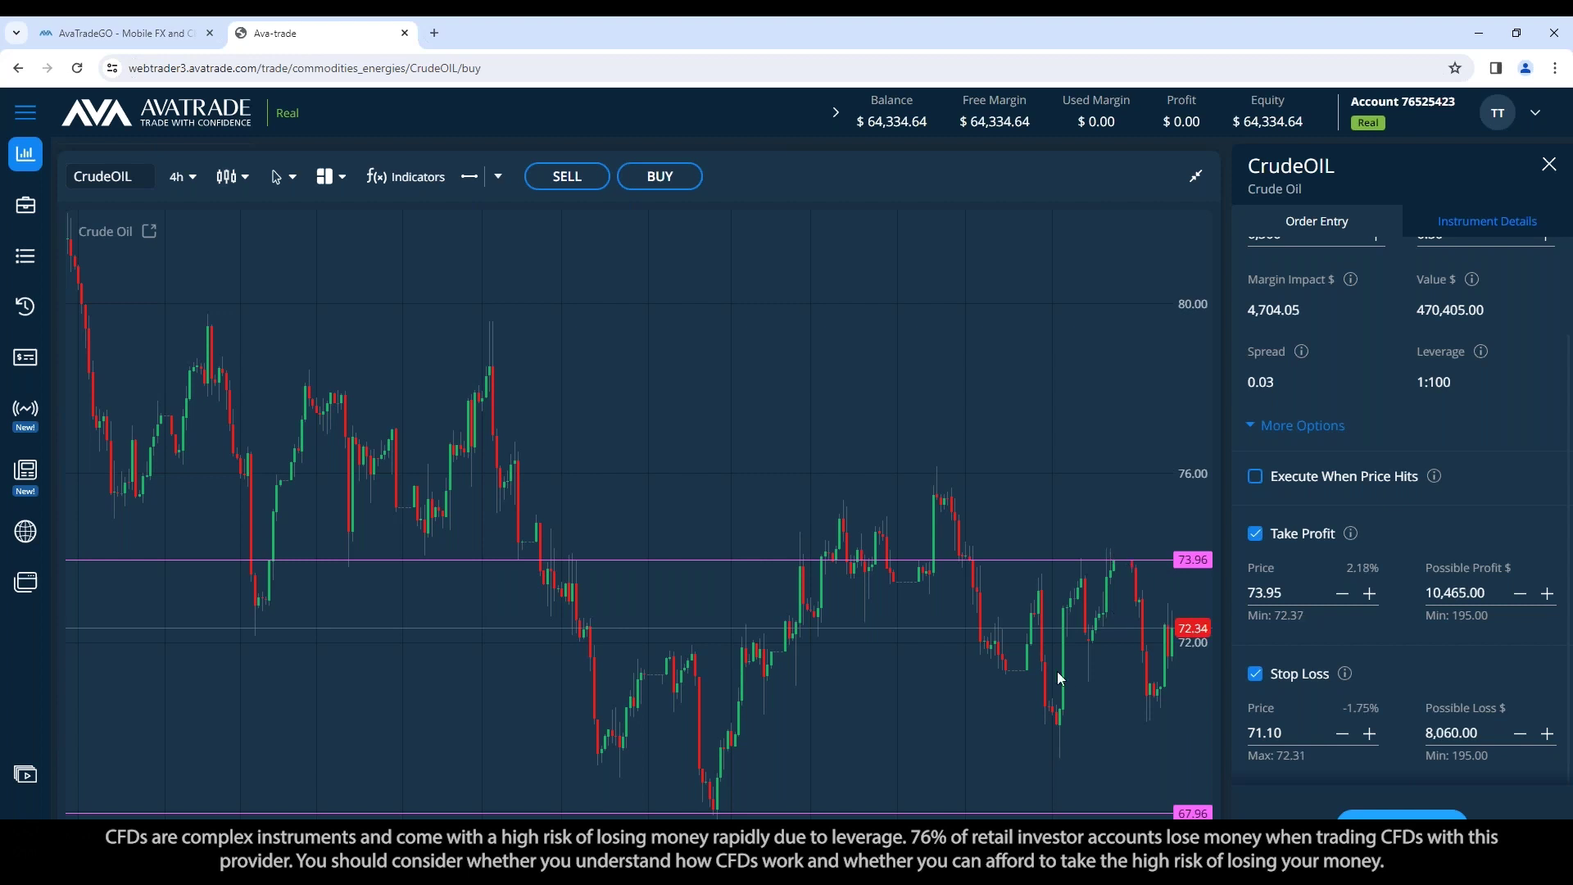
# Switch the chart to the 1h timeframe and draw a horizontal line at about 71.38, near the latest candles' low
pyautogui.scroll(2, 1394, 608)
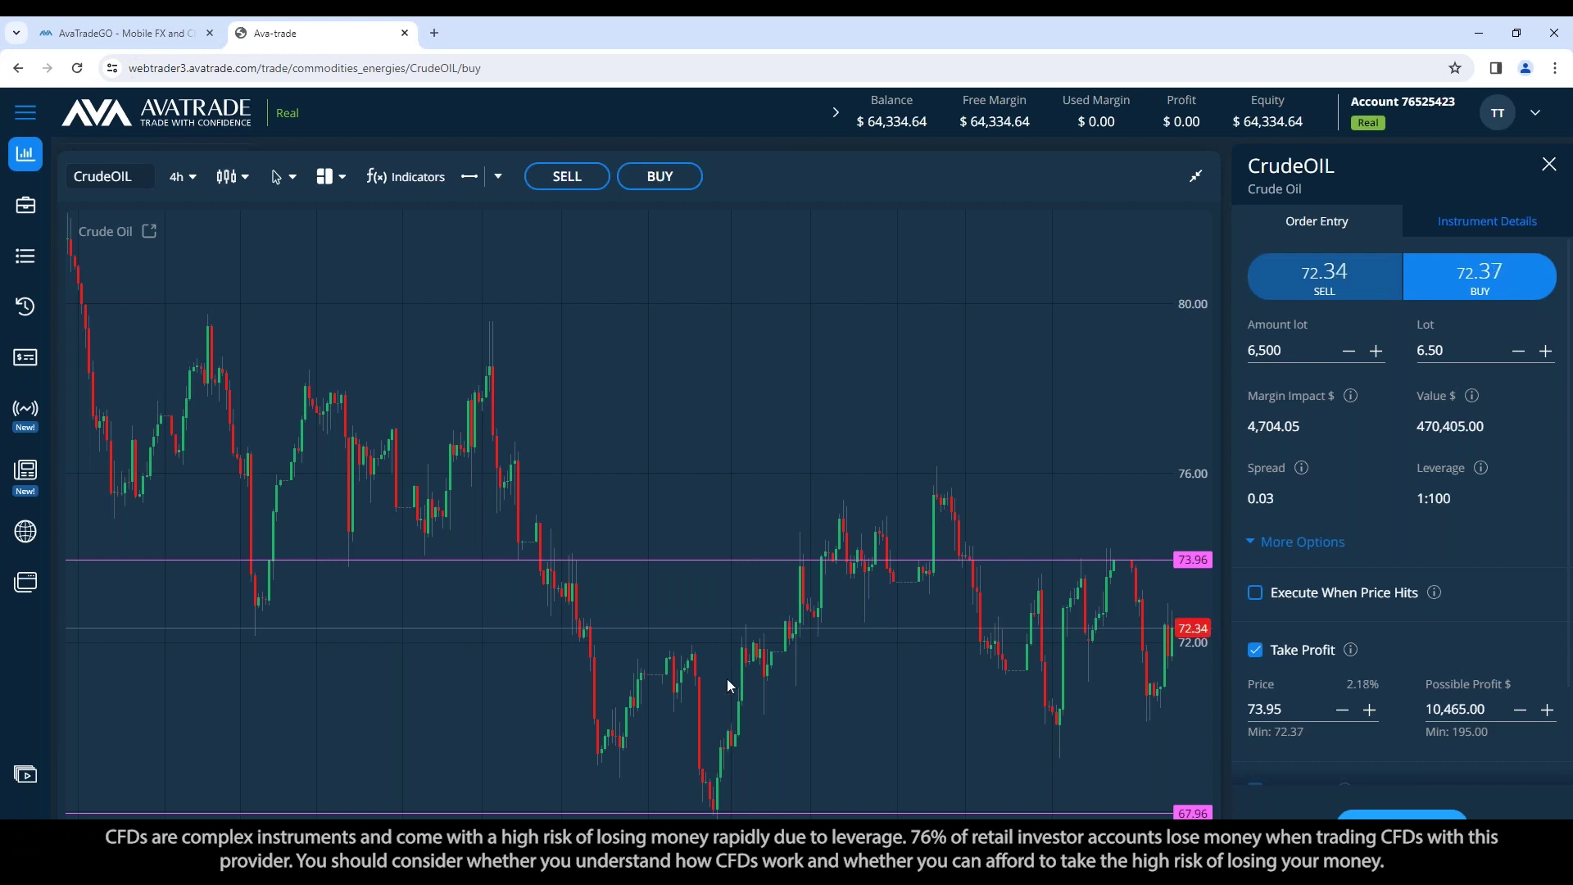
pyautogui.scroll(-1, 1331, 706)
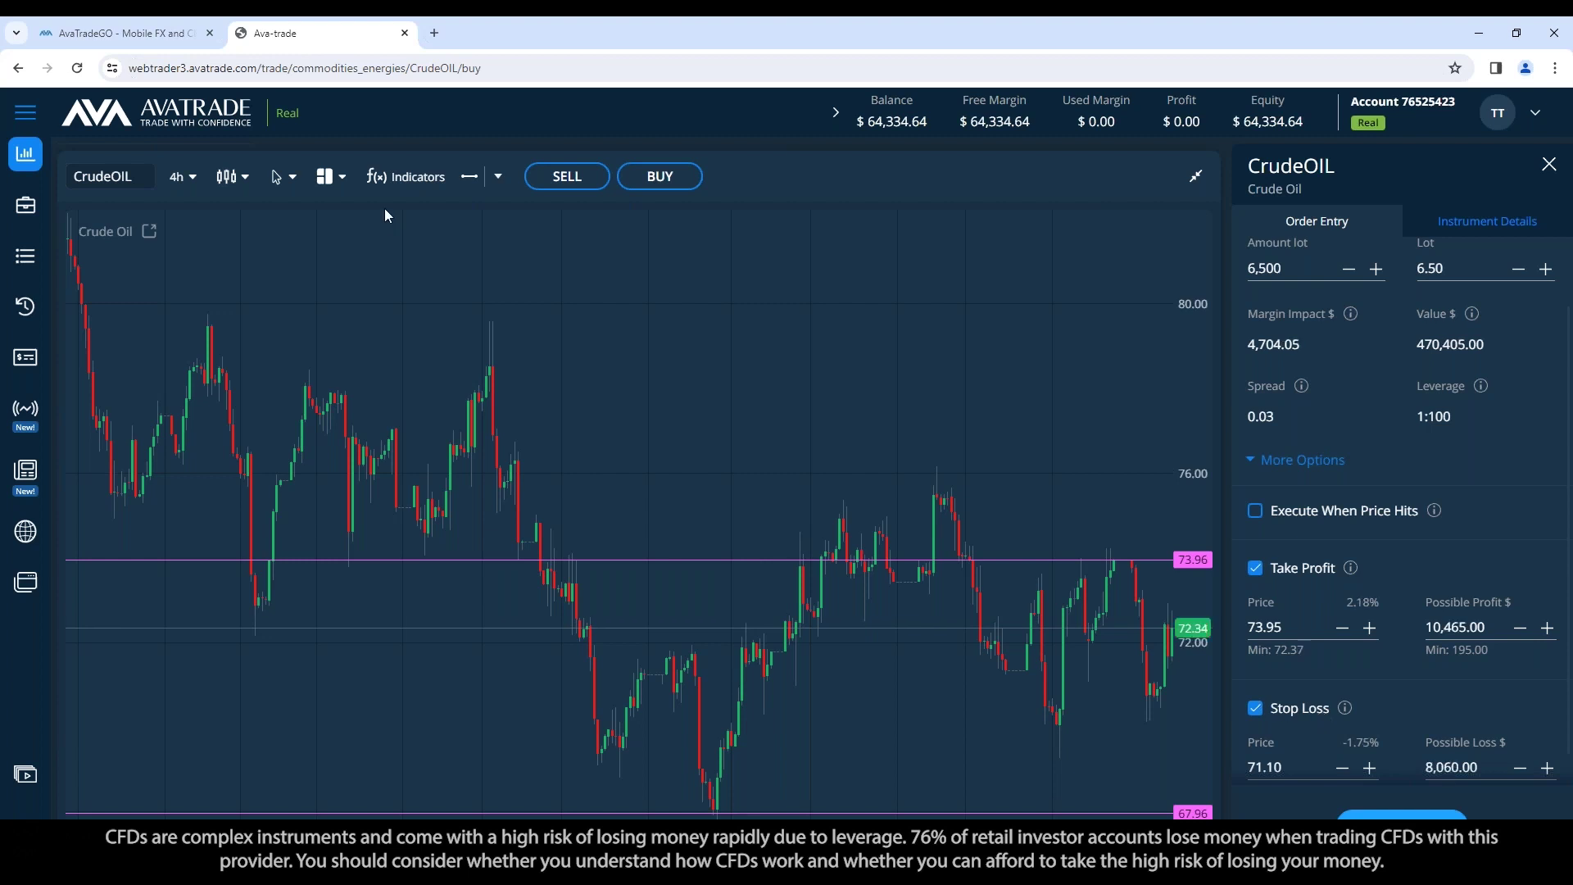
pyautogui.click(184, 176)
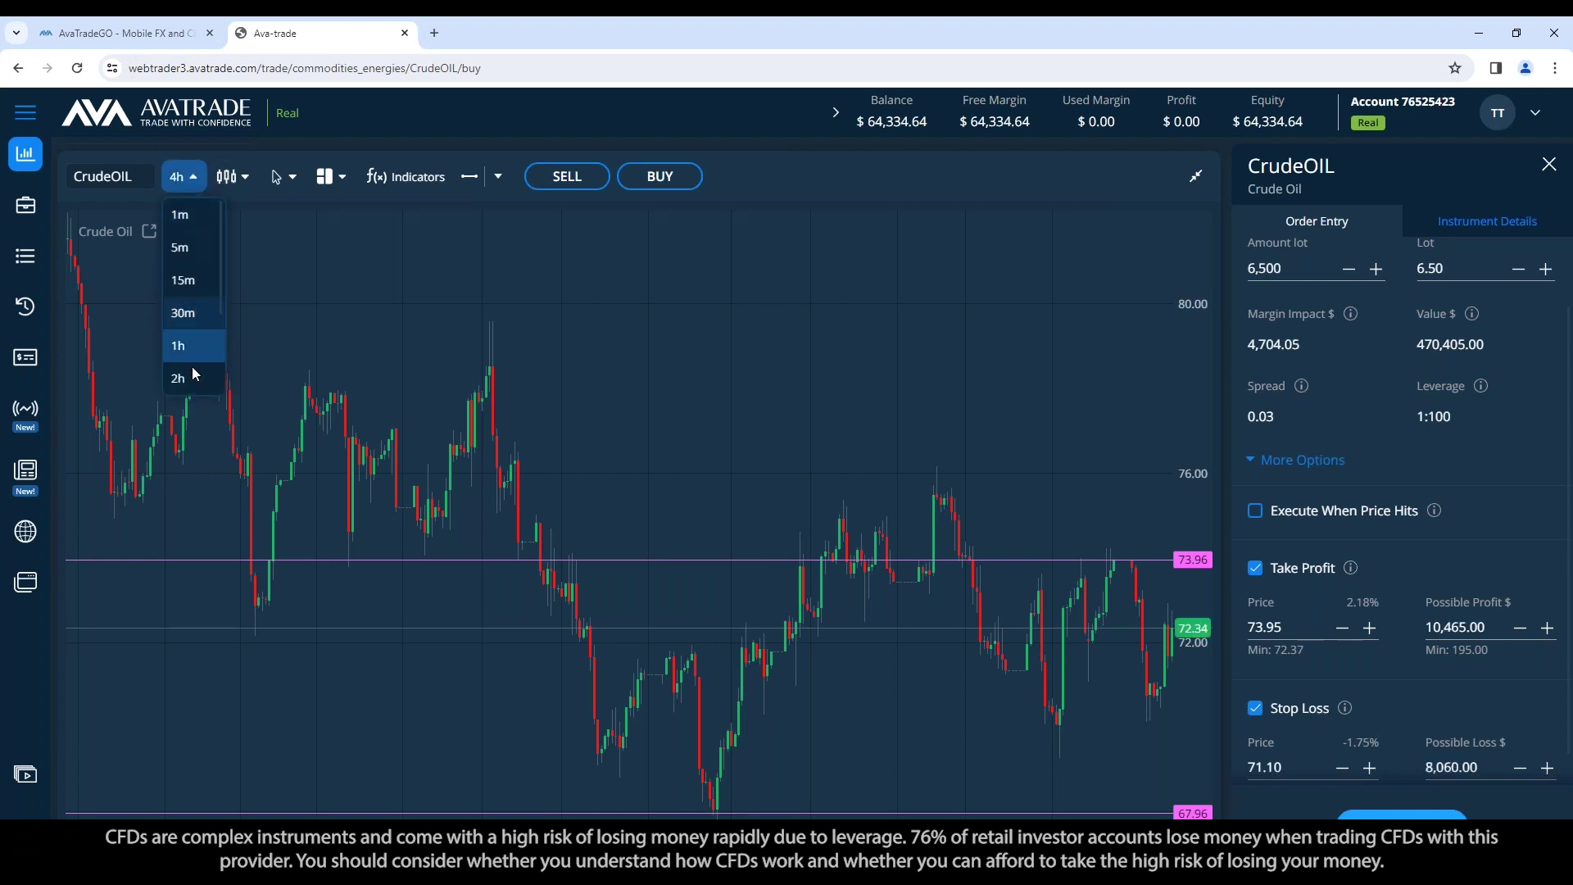
pyautogui.click(190, 347)
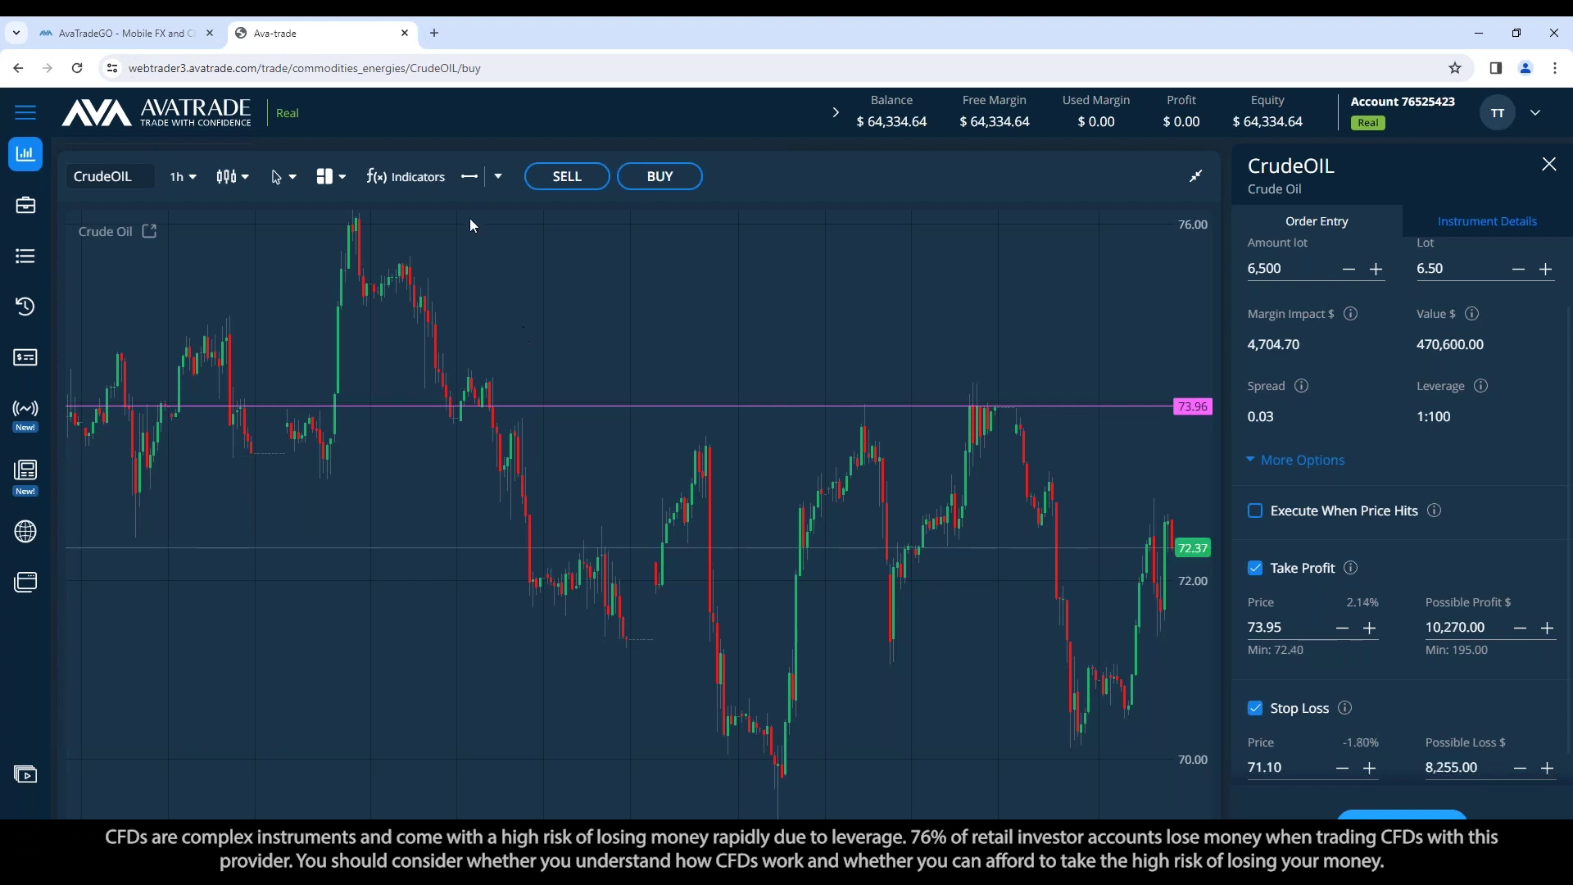
pyautogui.click(470, 179)
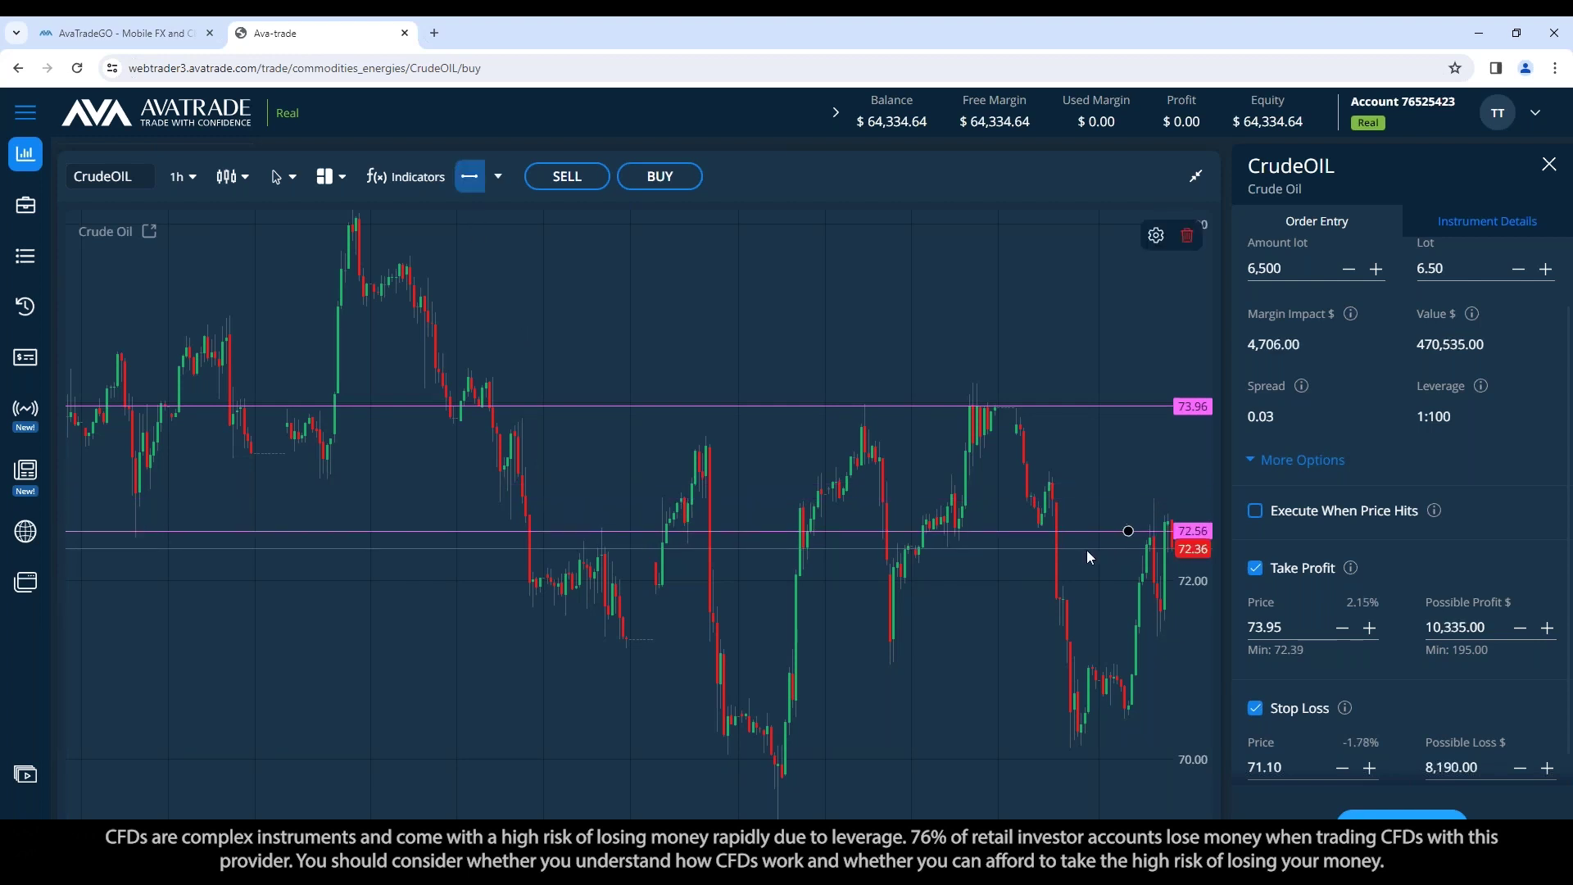
pyautogui.click(1128, 598)
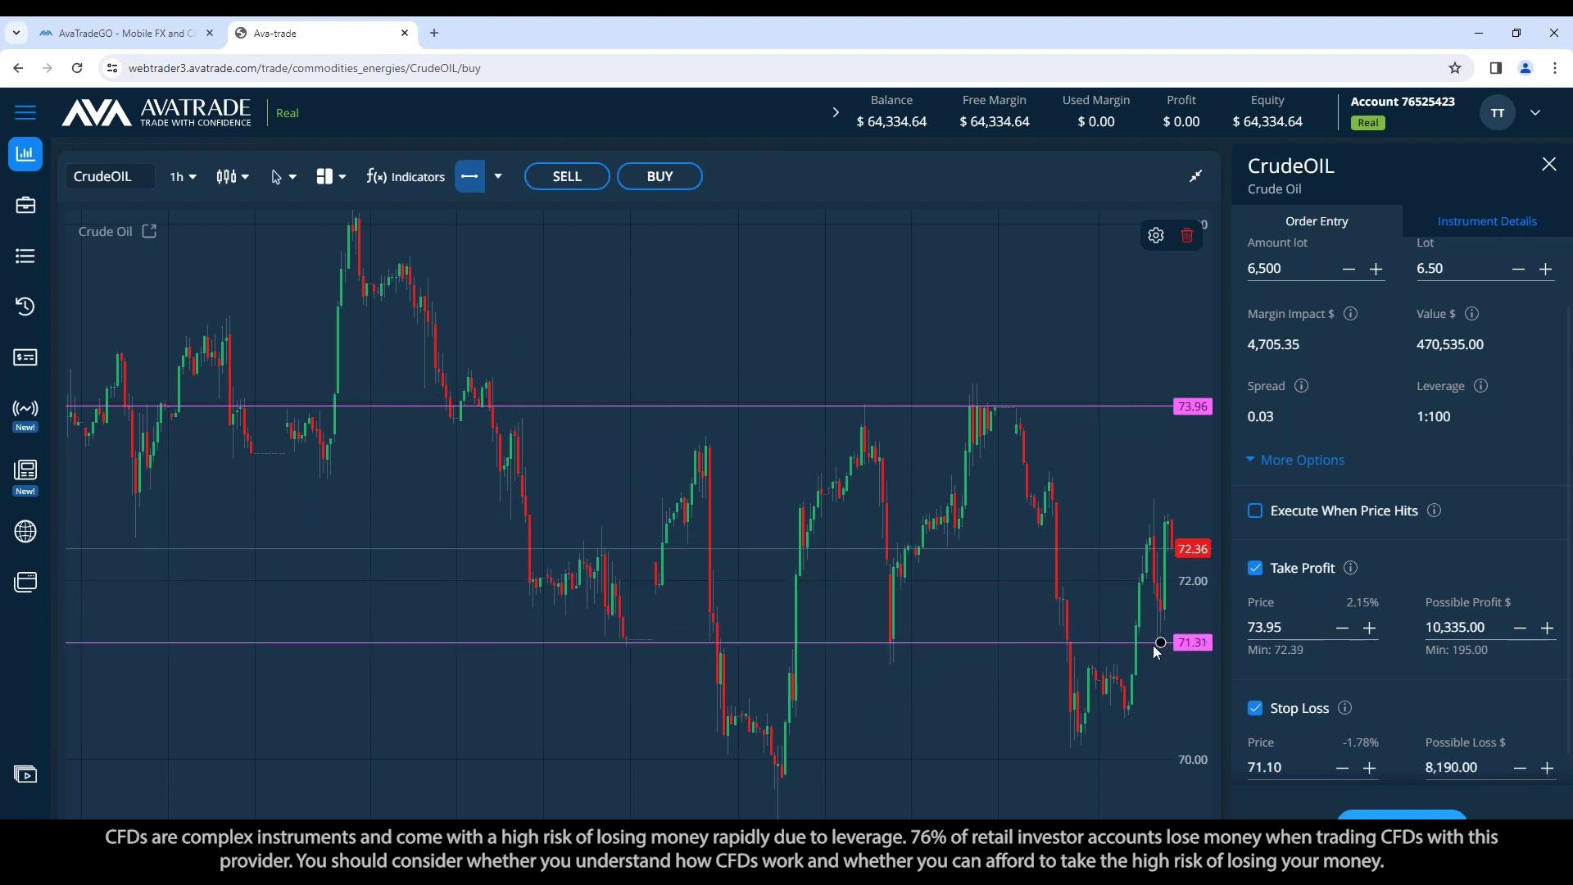
pyautogui.click(1152, 648)
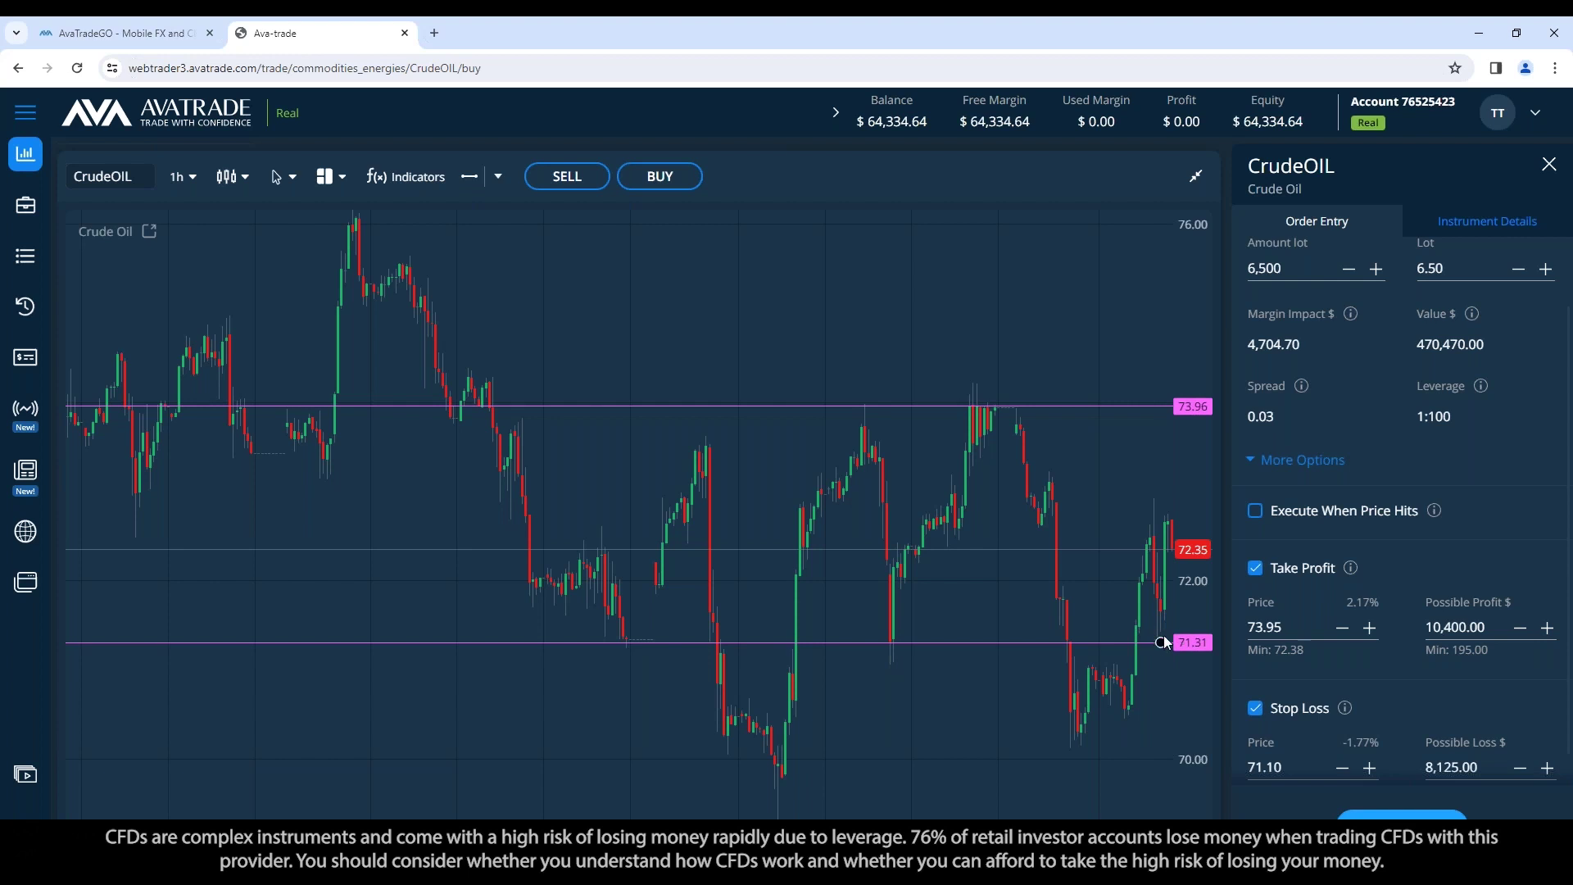
pyautogui.moveTo(1162, 644); pyautogui.dragTo(1162, 637)
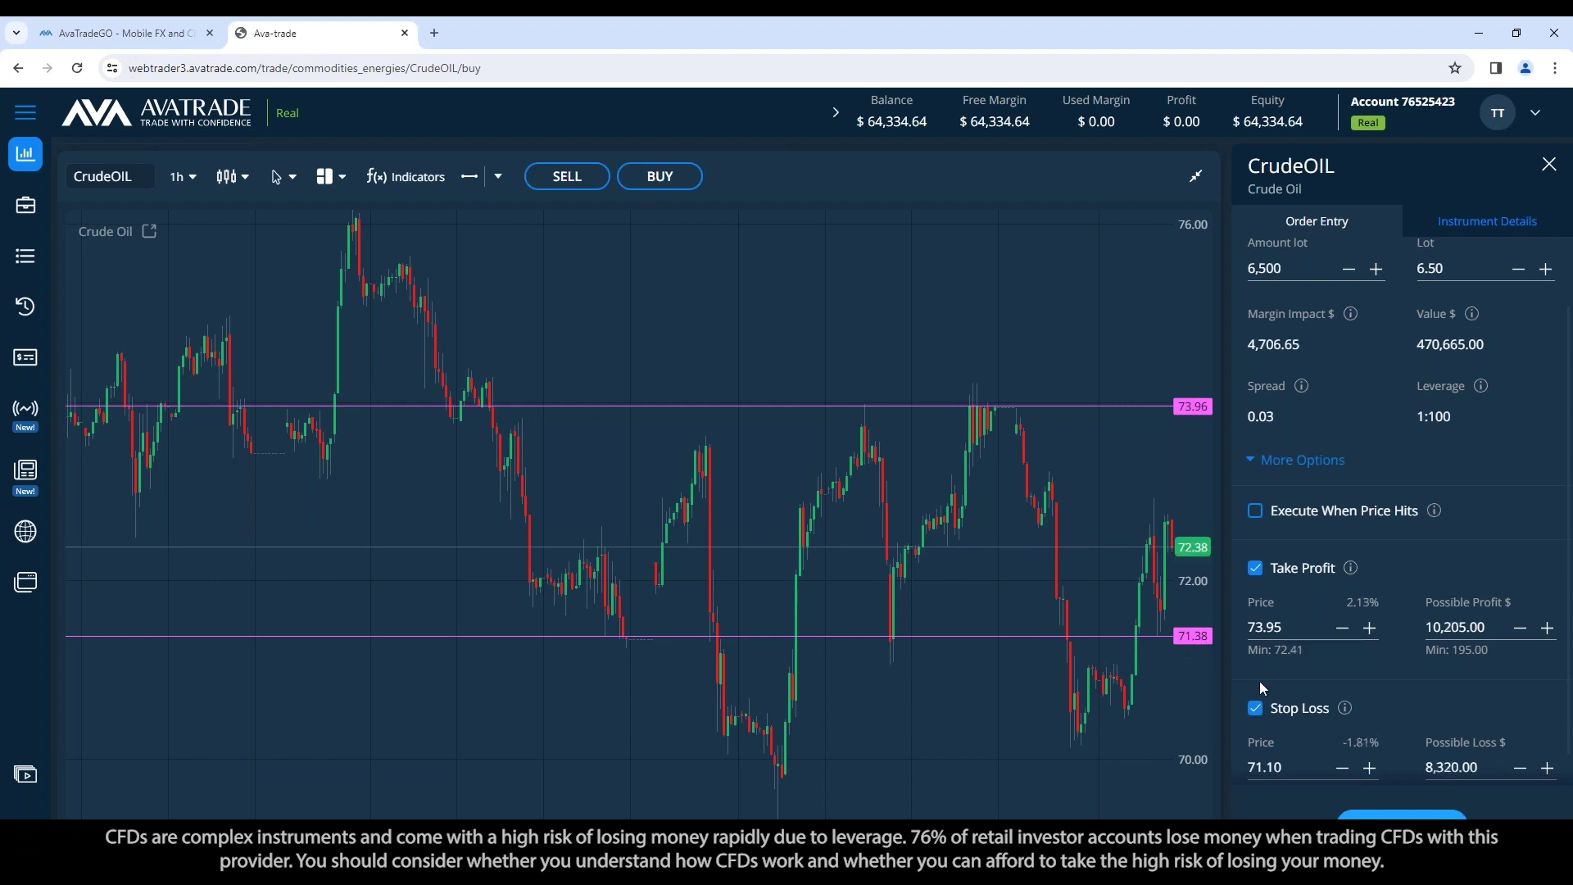
# Set the order's stop loss price to 71.30
pyautogui.click(1292, 759)
pyautogui.press('BackSpace')
pyautogui.press('BackSpace')
pyautogui.write('30')
pyautogui.click(1433, 693)
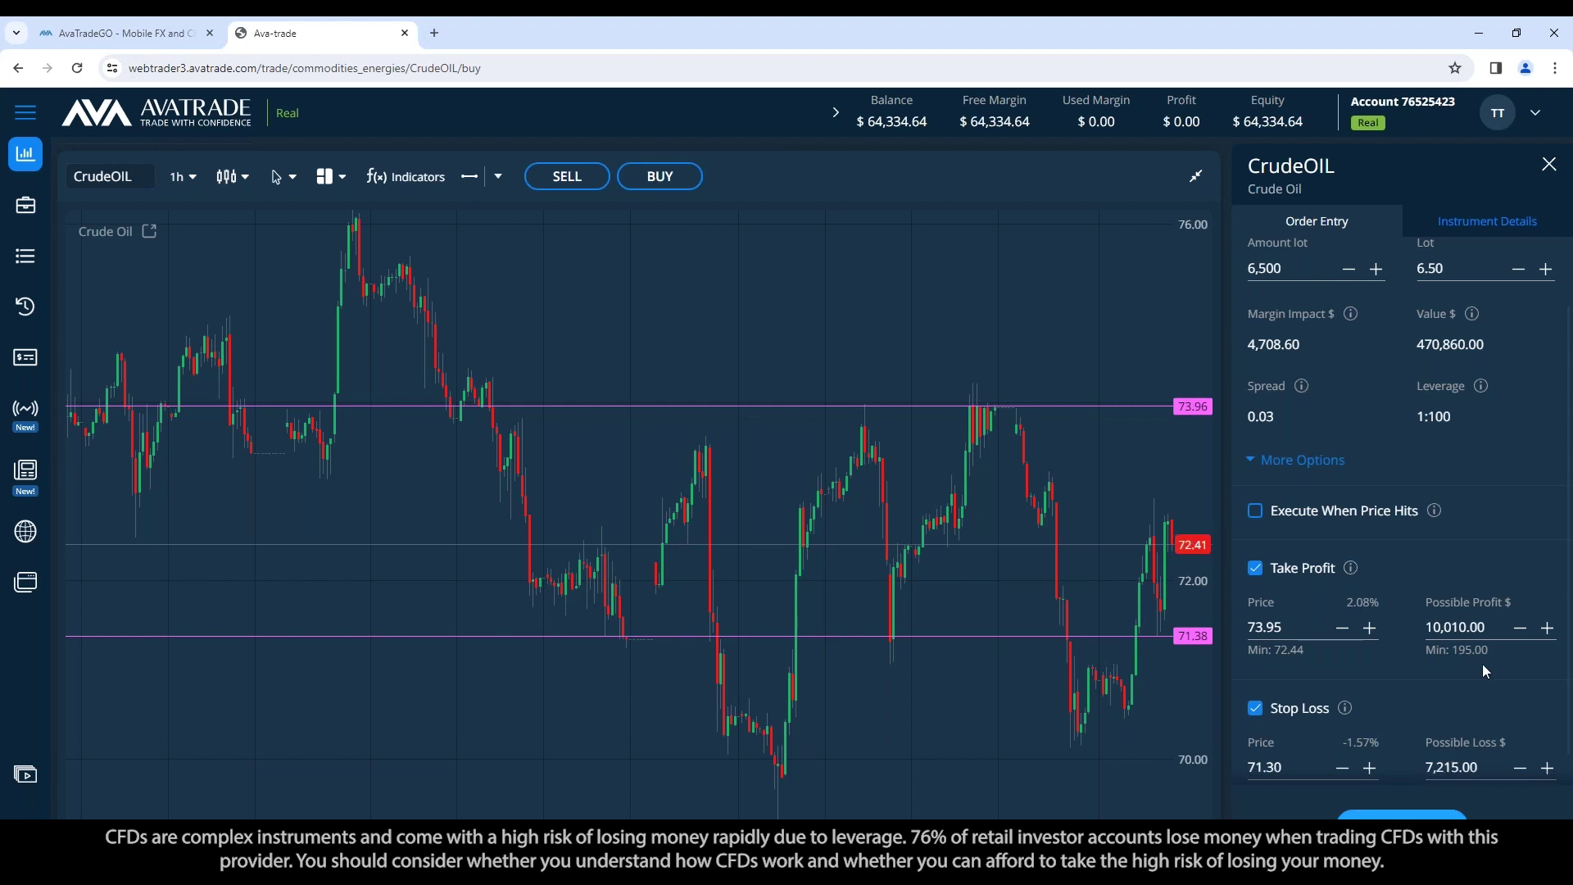
# Set the order's lot size to 1 and check its possible profit and loss
pyautogui.scroll(2, 1437, 369)
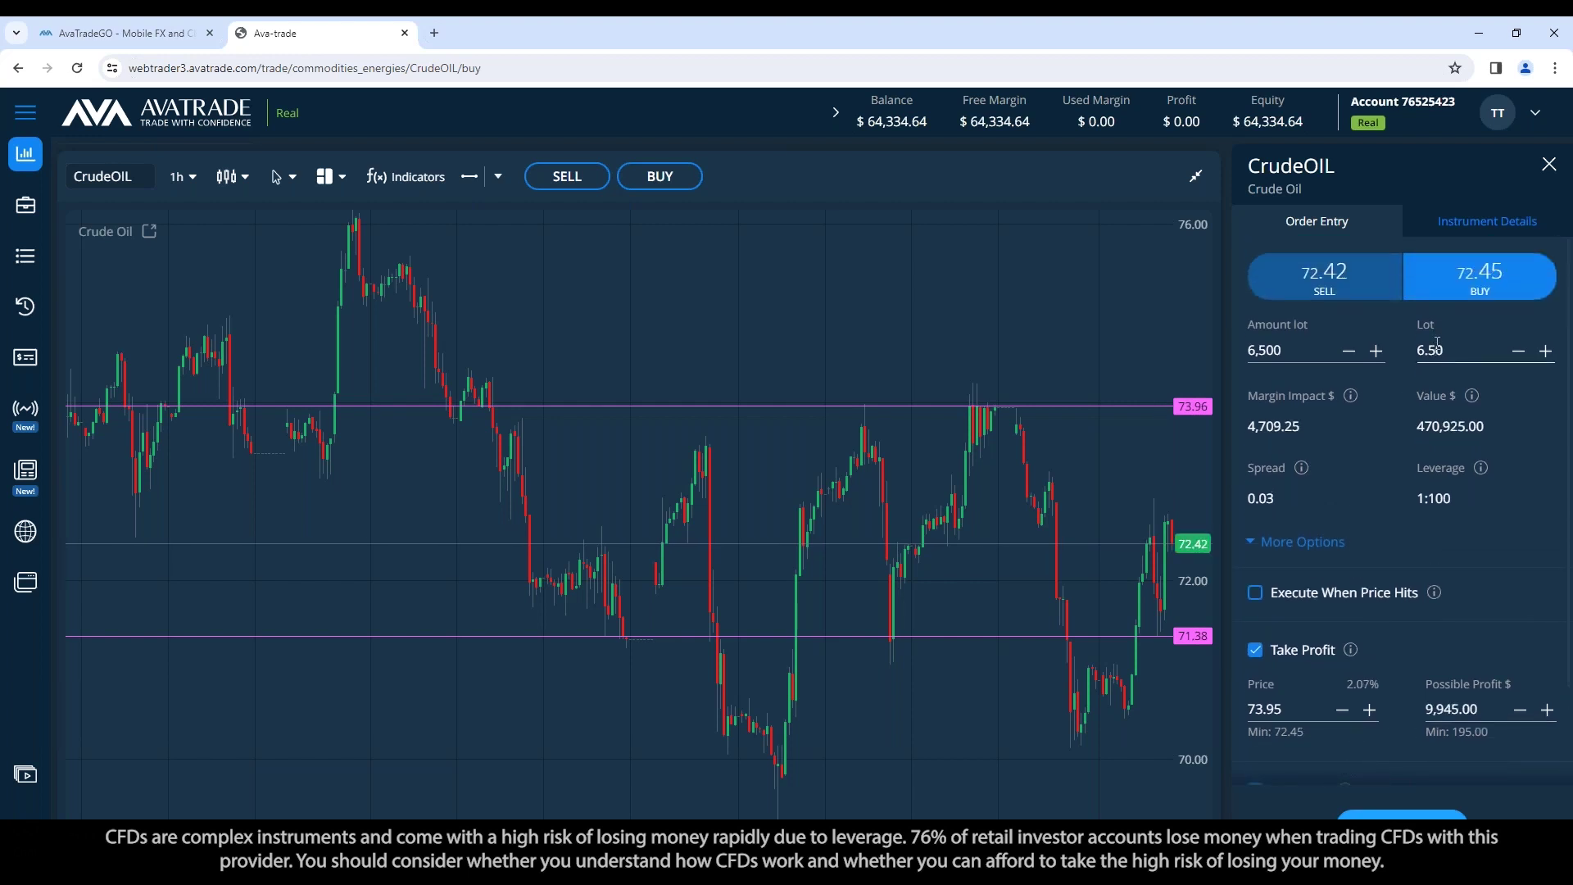
pyautogui.doubleClick(1438, 350)
pyautogui.write('1')
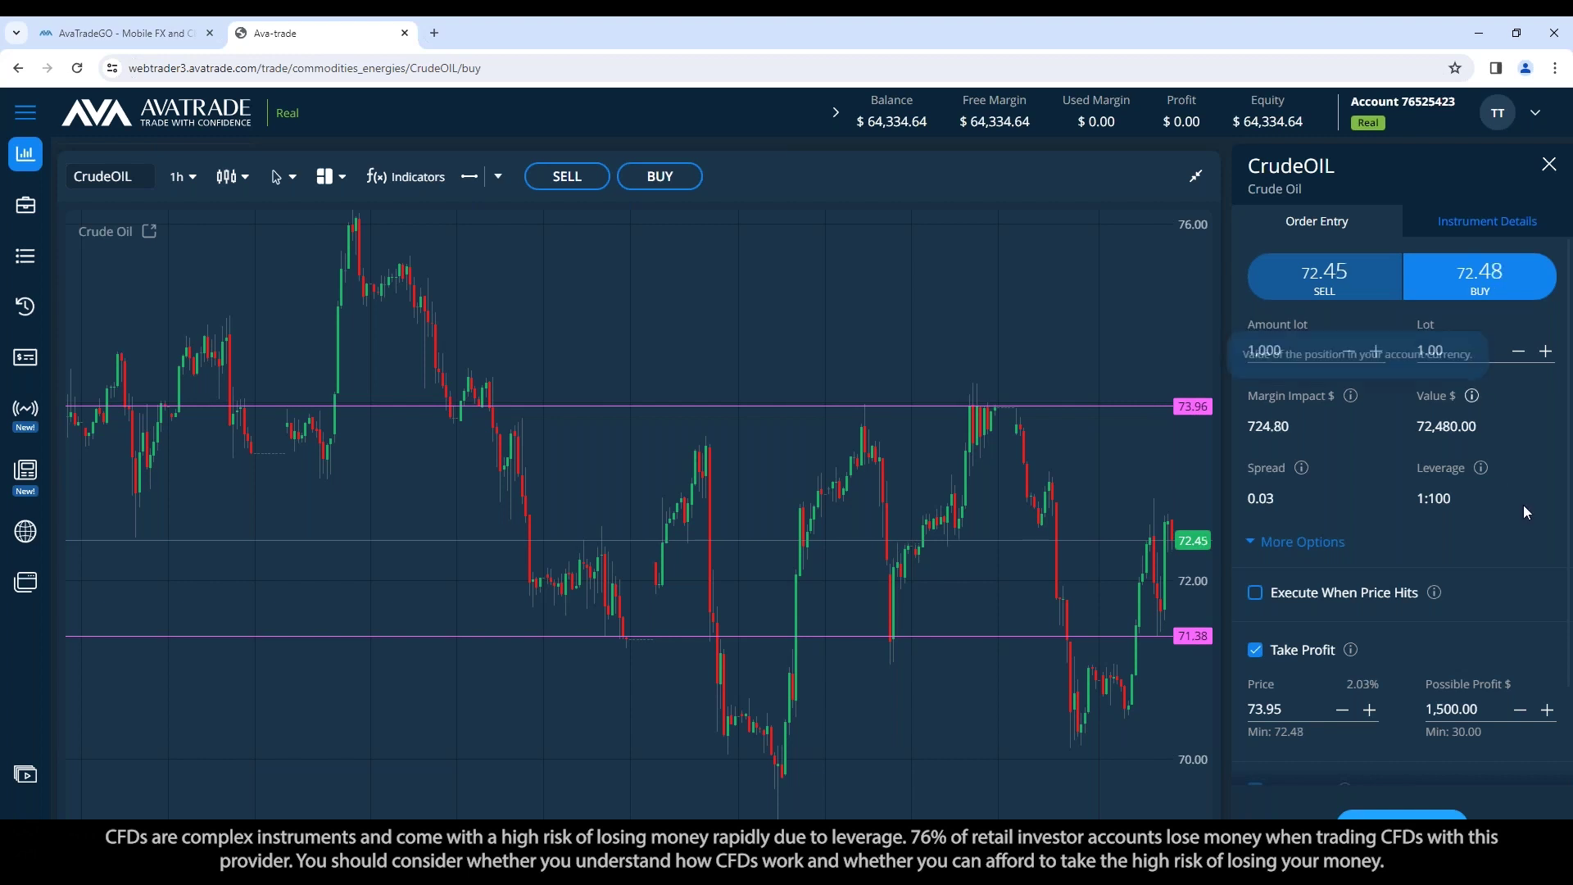
pyautogui.scroll(-3, 1532, 565)
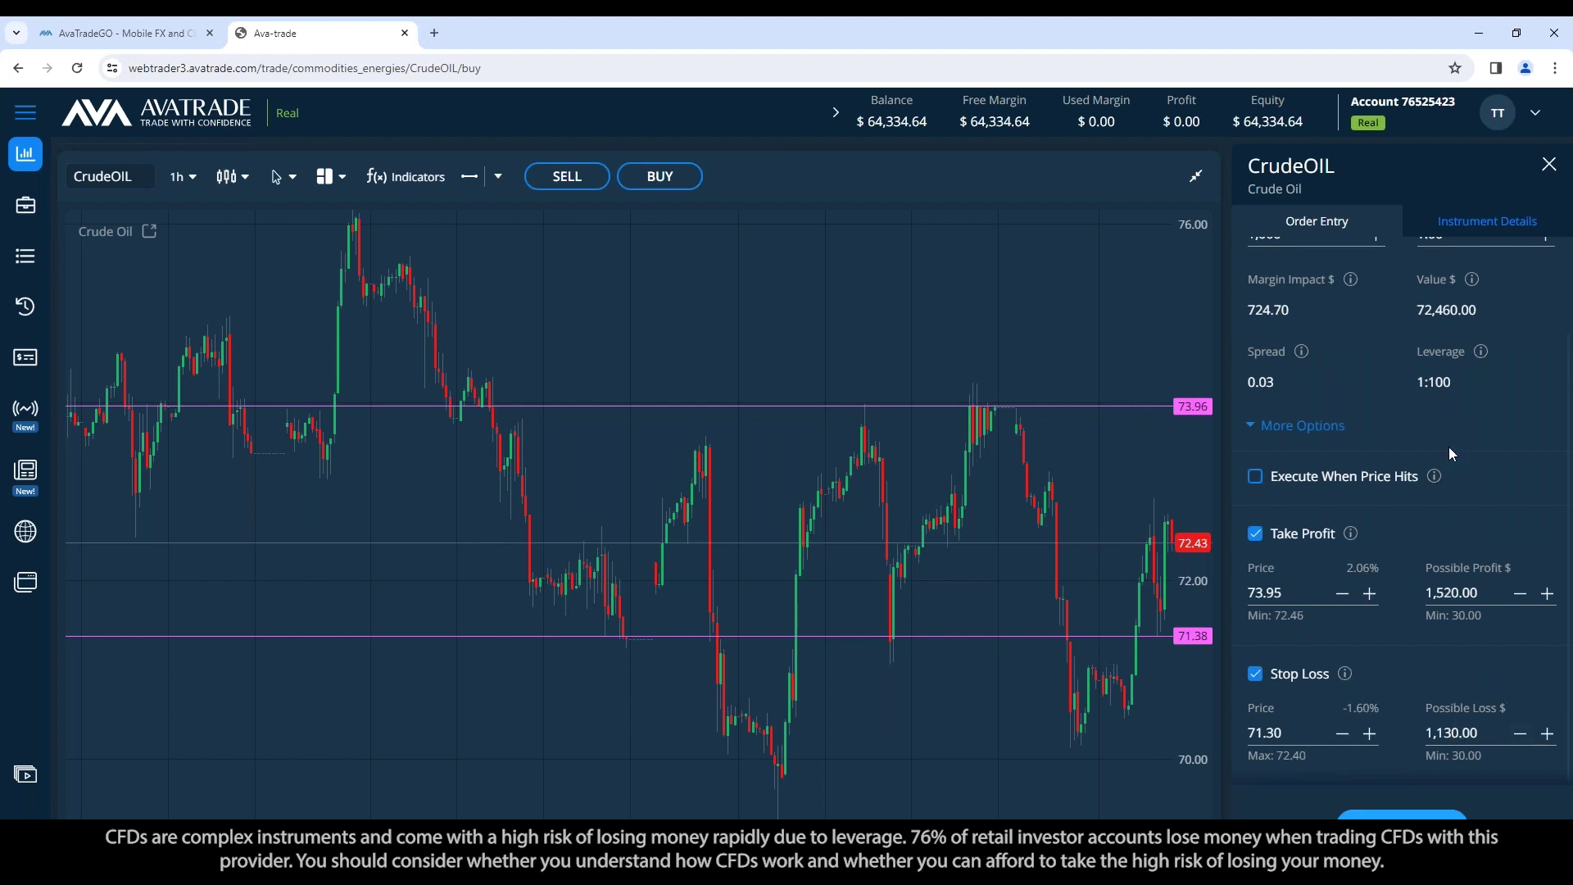
# Reduce the order's lot size to 0.4 and review the possible profit and loss
pyautogui.scroll(3, 1458, 411)
pyautogui.doubleClick(1459, 354)
pyautogui.press('BackSpace')
pyautogui.write('0.4')
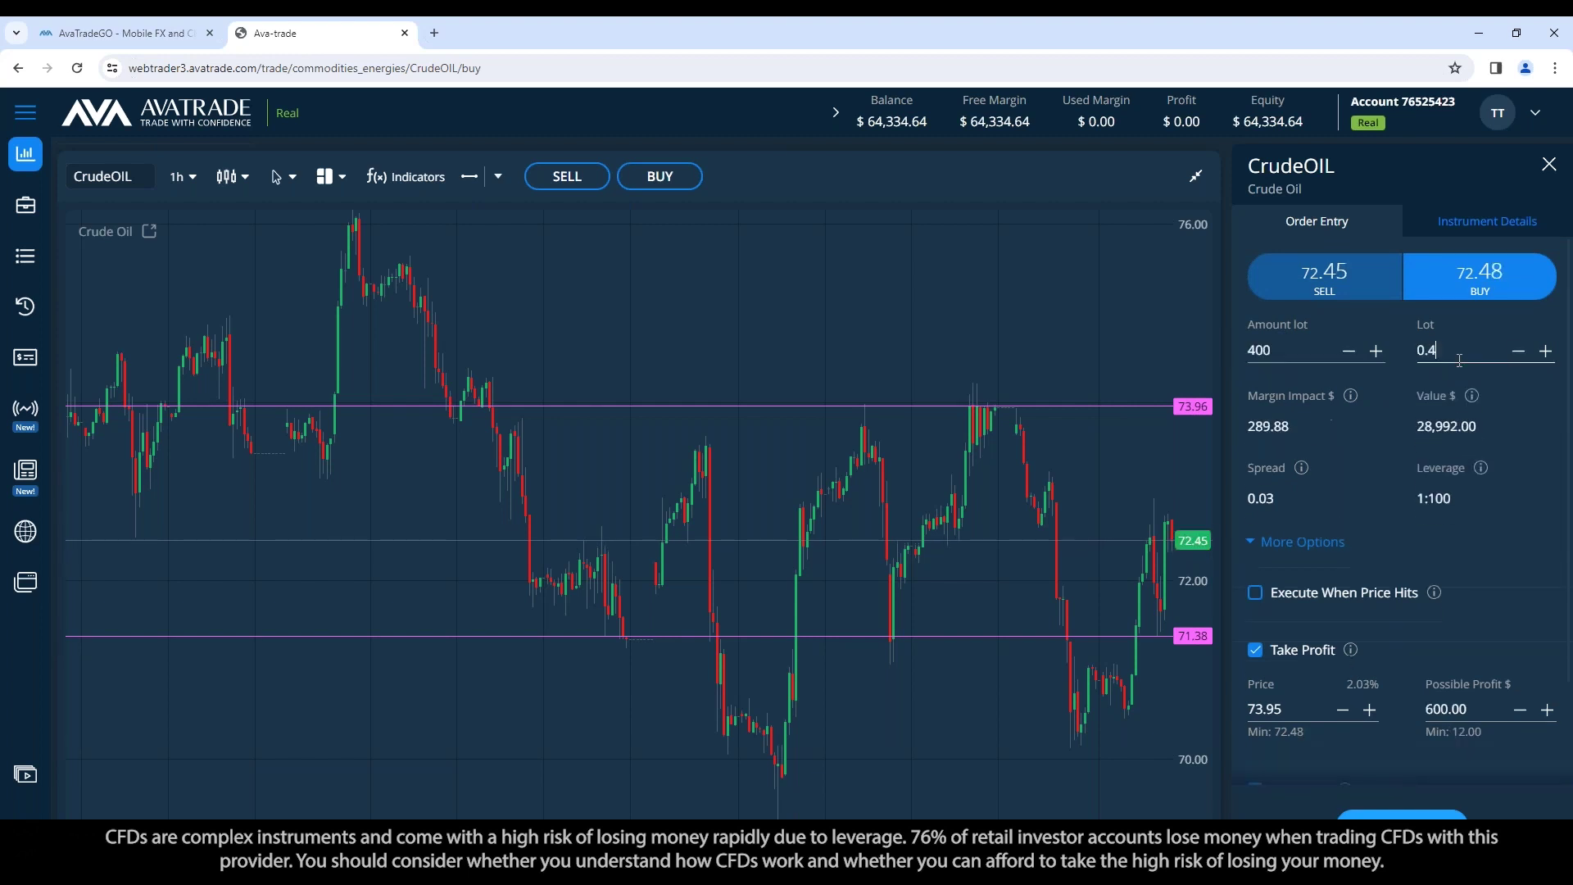
pyautogui.click(1514, 542)
pyautogui.scroll(-2, 1518, 547)
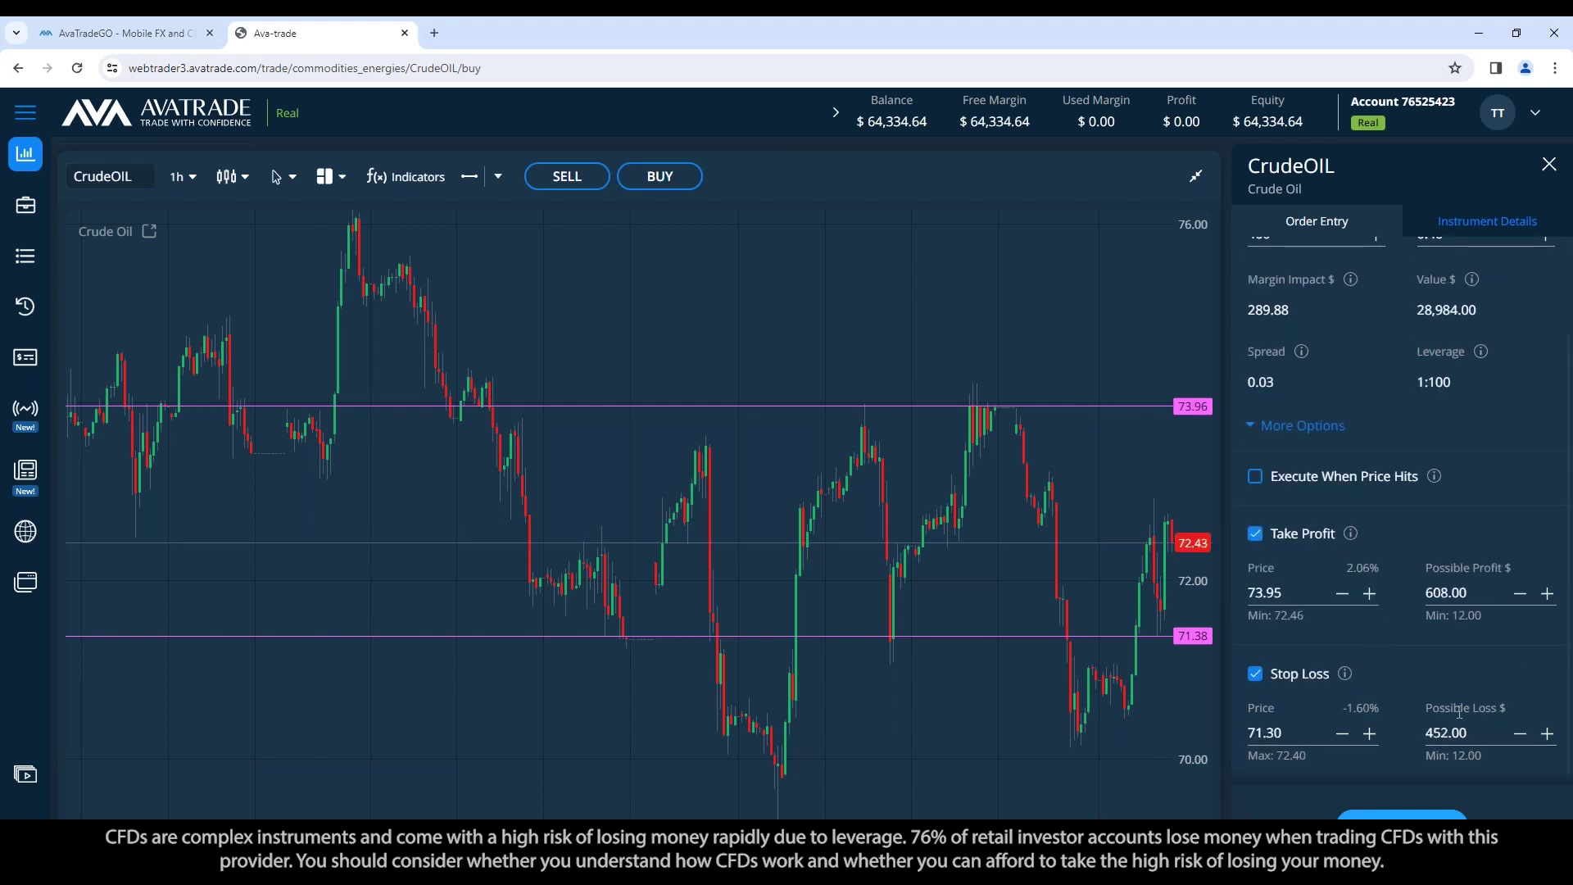
# Set the lot size to 0.45 and place the CrudeOIL buy order
pyautogui.scroll(2, 1365, 420)
pyautogui.click(1420, 348)
pyautogui.press('BackSpace')
pyautogui.write('5')
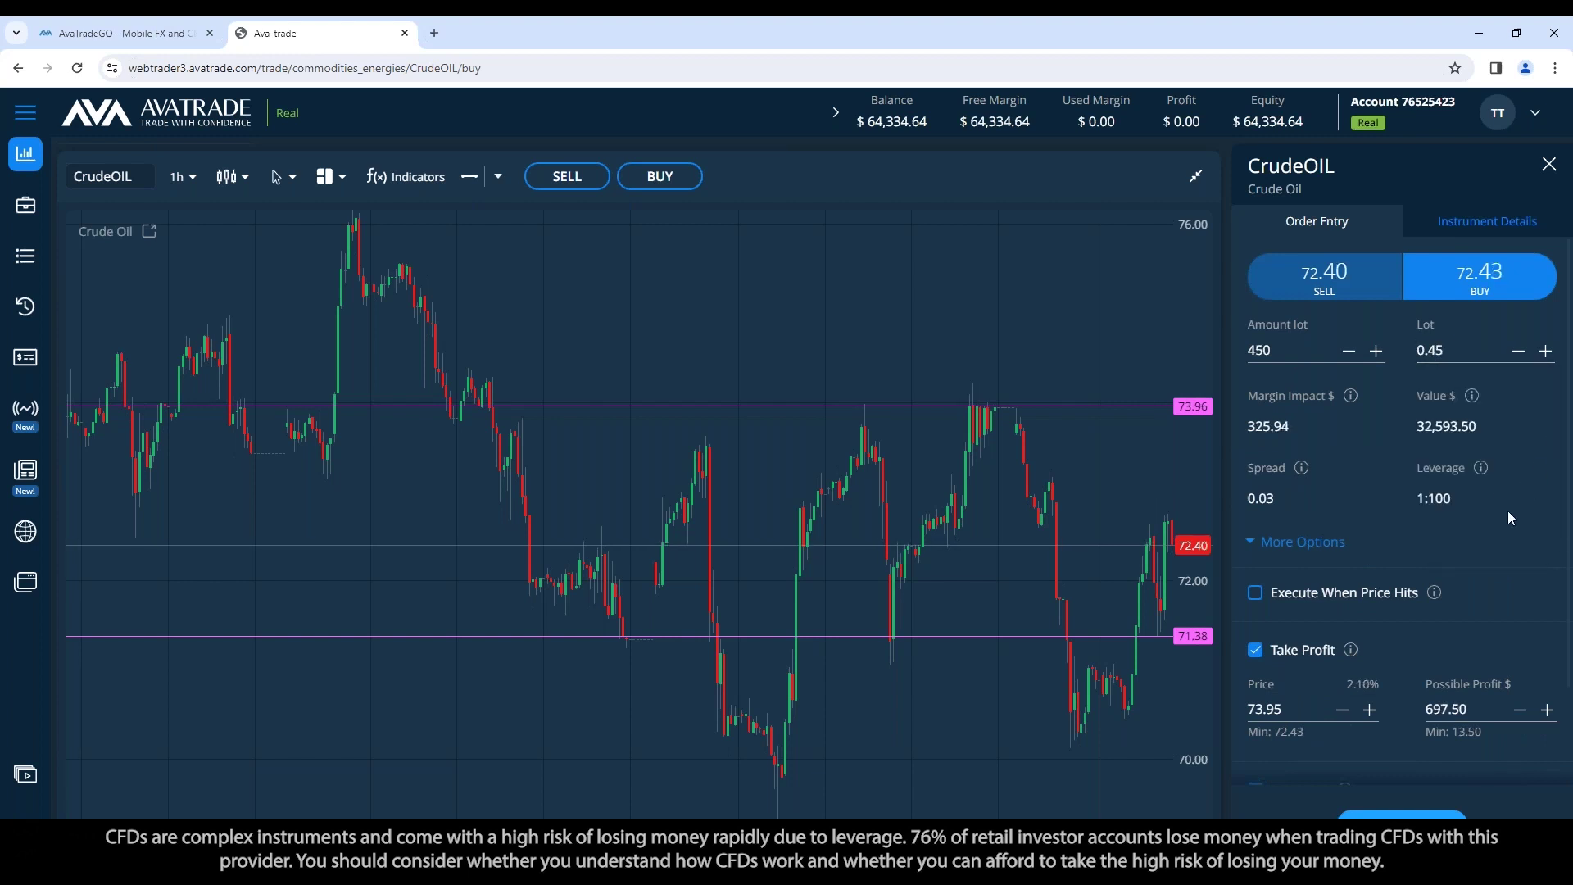
pyautogui.scroll(-2, 1508, 510)
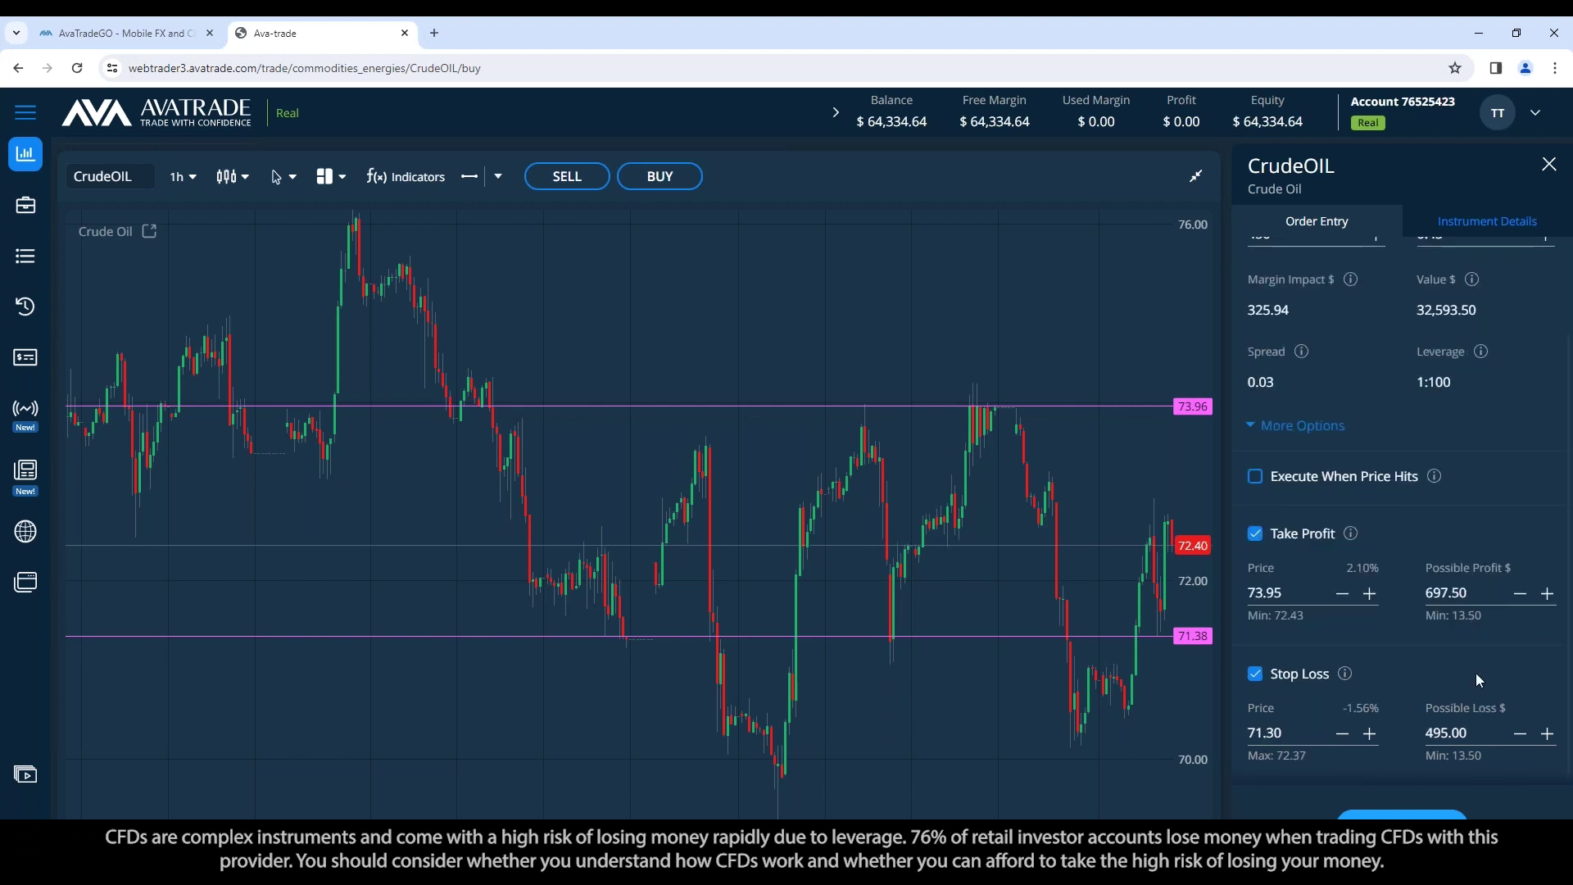
pyautogui.click(1463, 738)
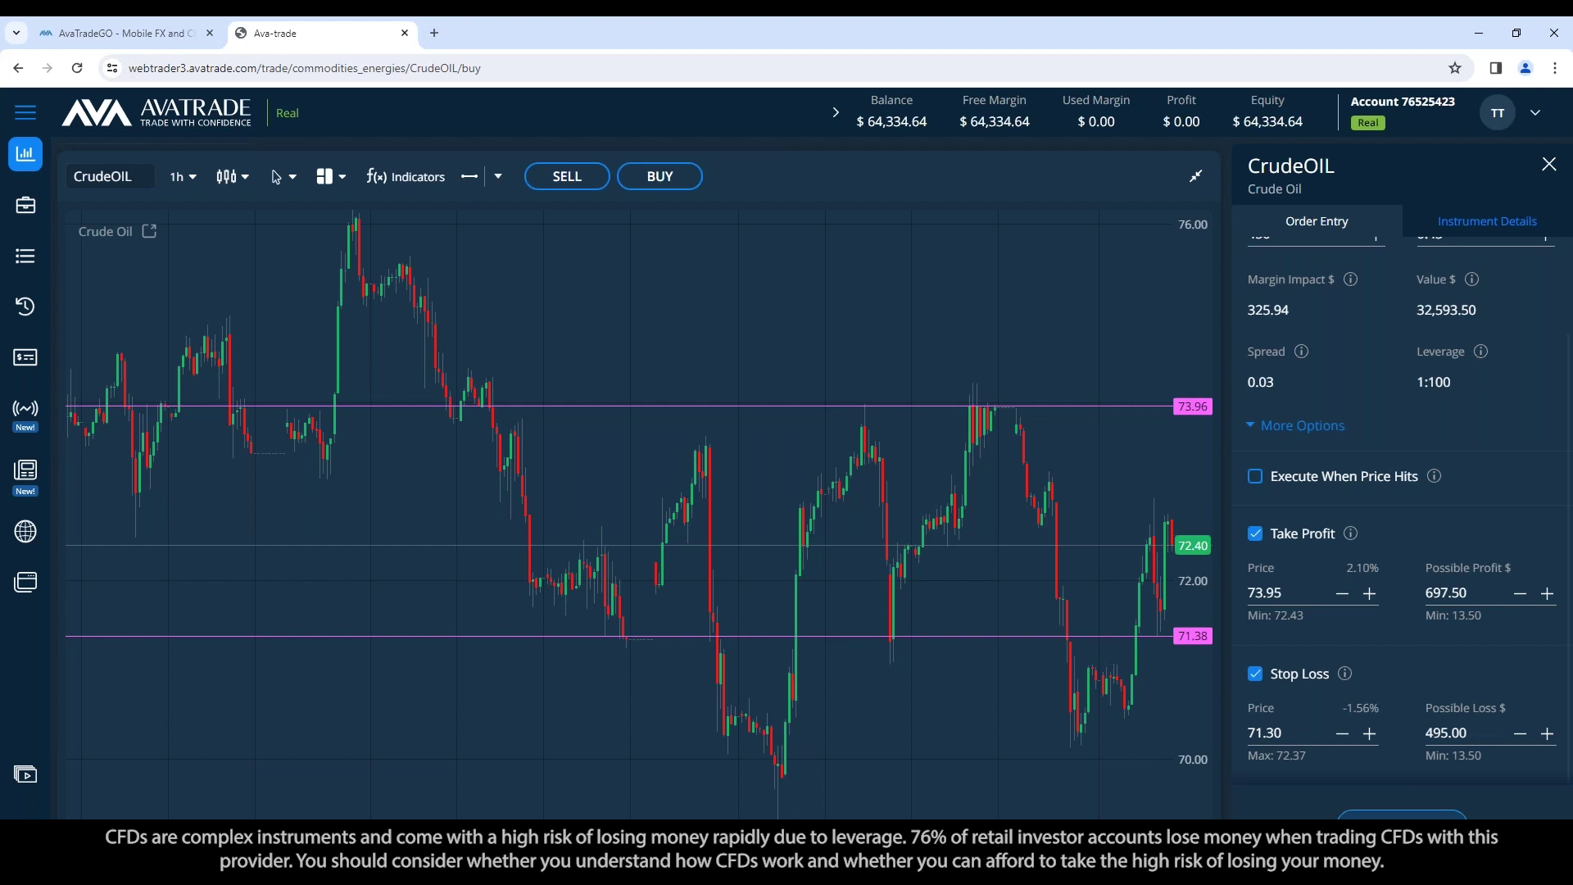
pyautogui.click(1403, 815)
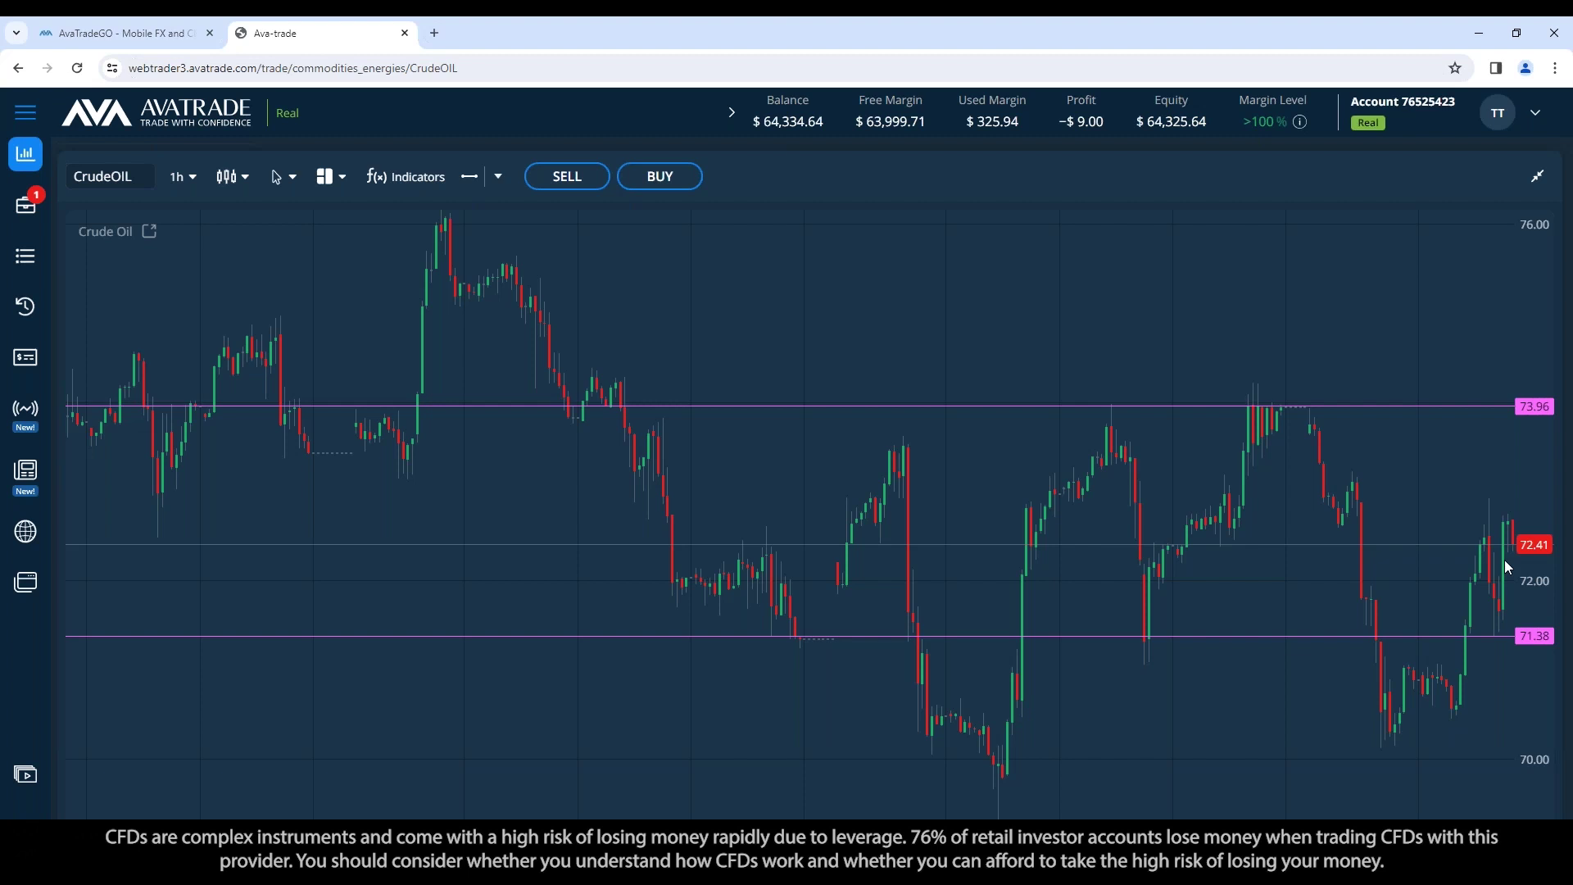
# Restore the instrument list above the chart and show more of CrudeOIL's price history
pyautogui.click(1538, 176)
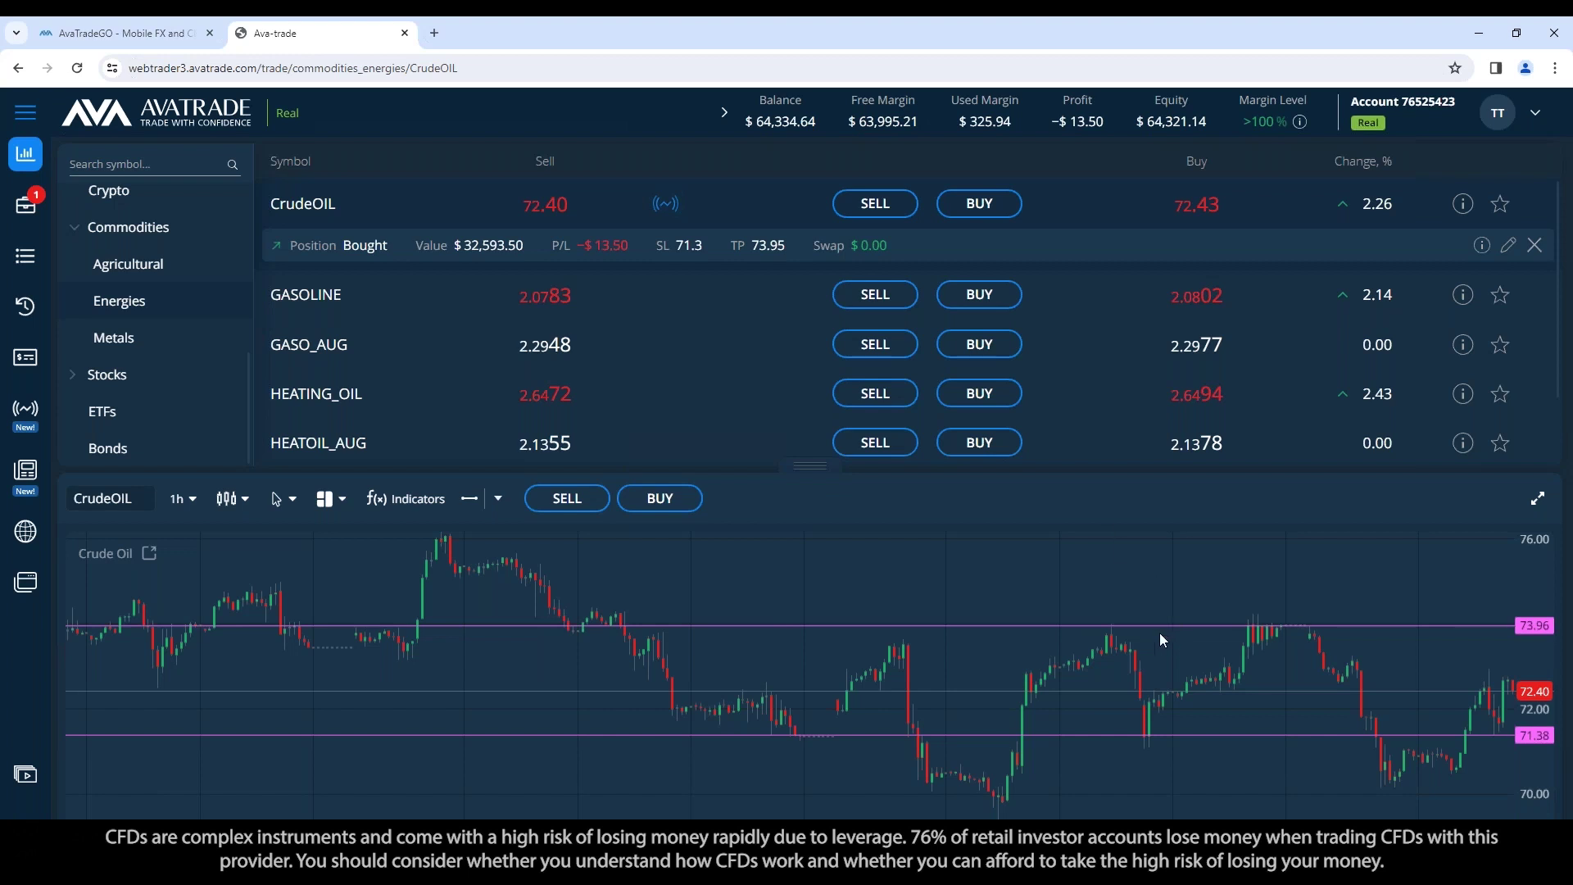
pyautogui.scroll(-2, 1156, 630)
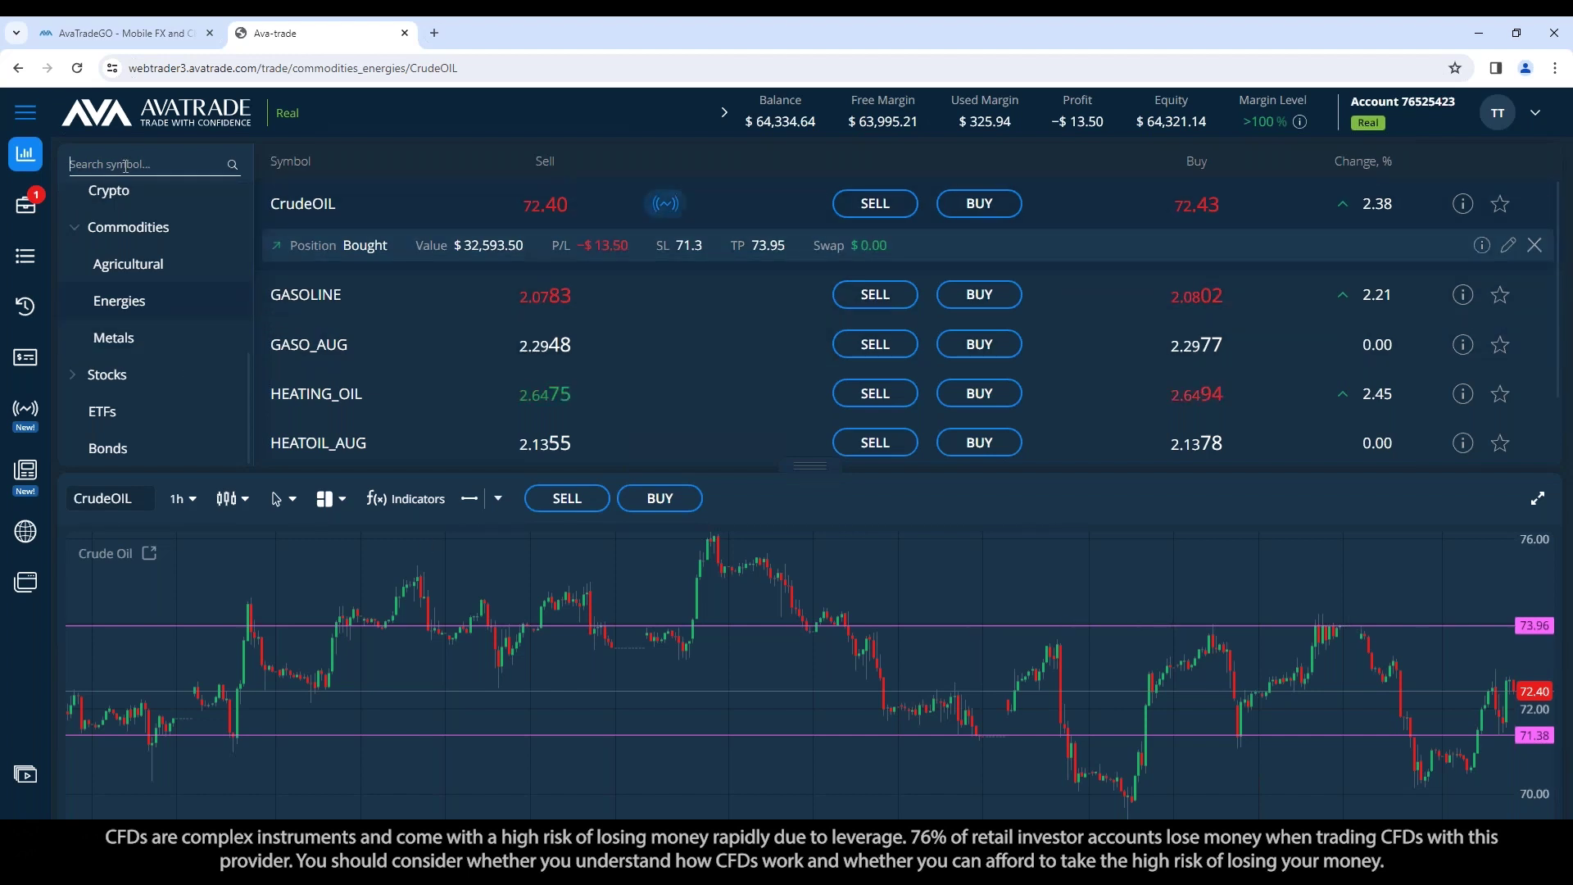
# Search the instruments for 500, select the US_500 index, and open its trading signal details
pyautogui.write('500')
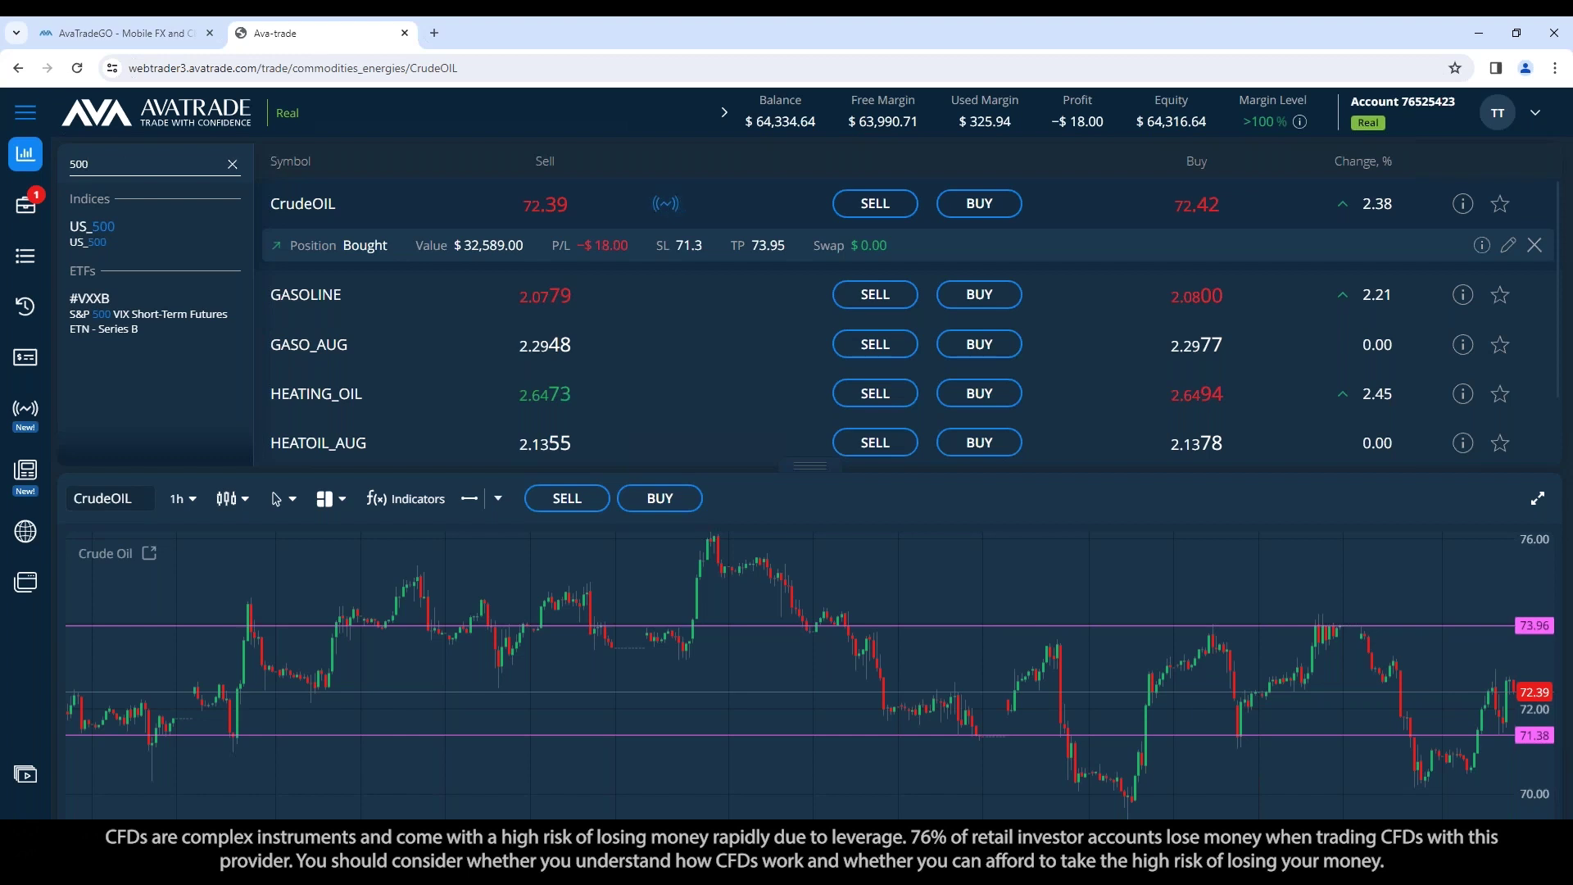
pyautogui.click(130, 239)
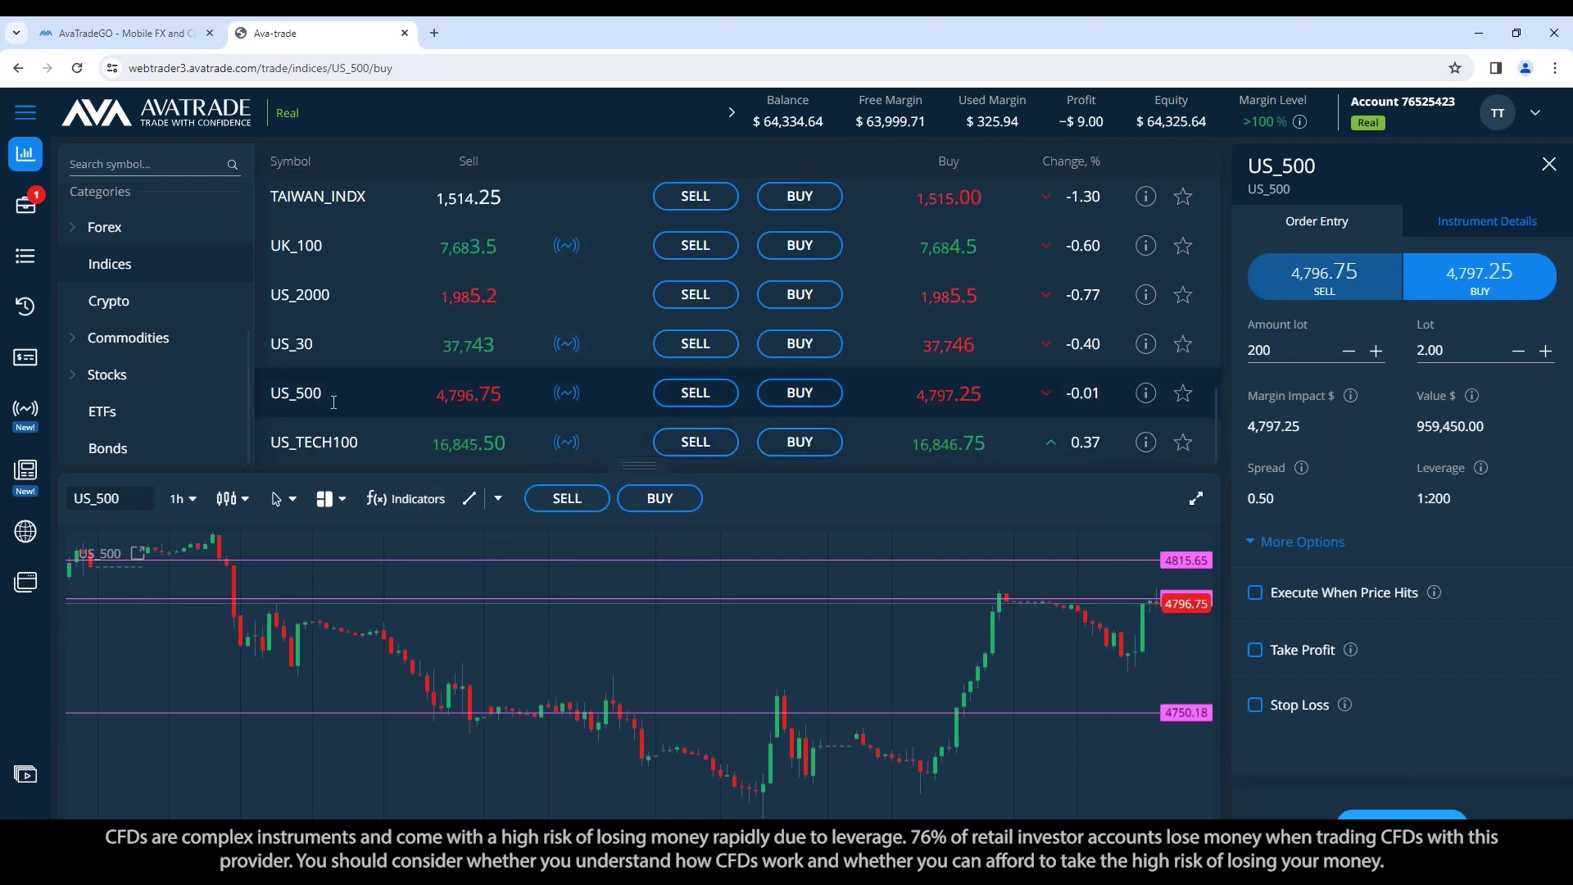
pyautogui.click(543, 397)
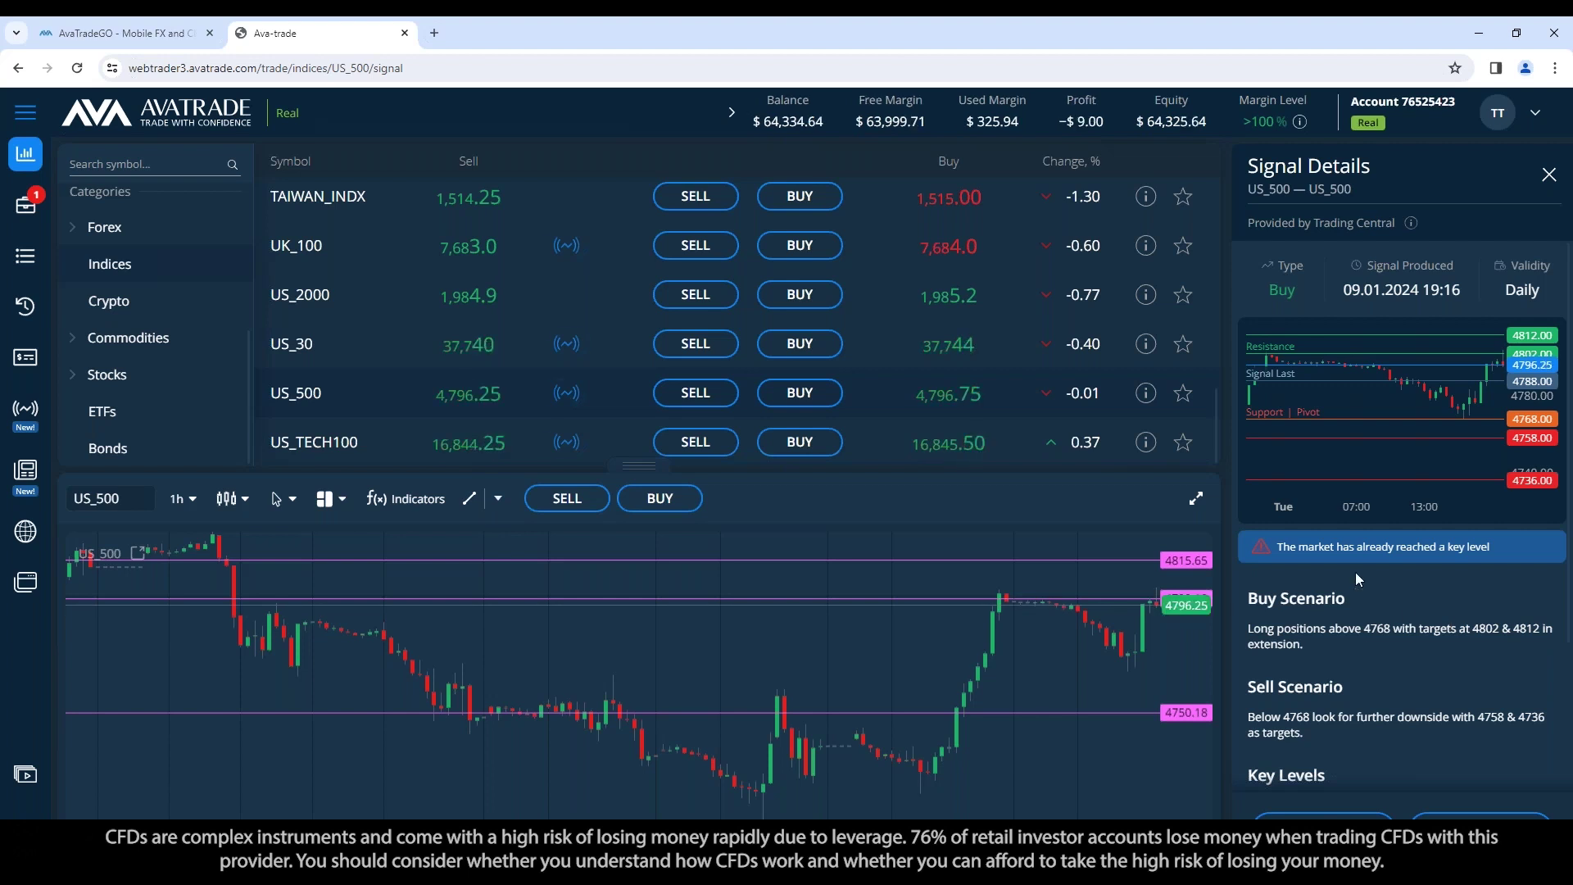
# Review the US_500 signal's key-level notice and compare it with the chart's price lines, then close the signal details
pyautogui.moveTo(1284, 548); pyautogui.dragTo(1499, 567)
pyautogui.click(1498, 570)
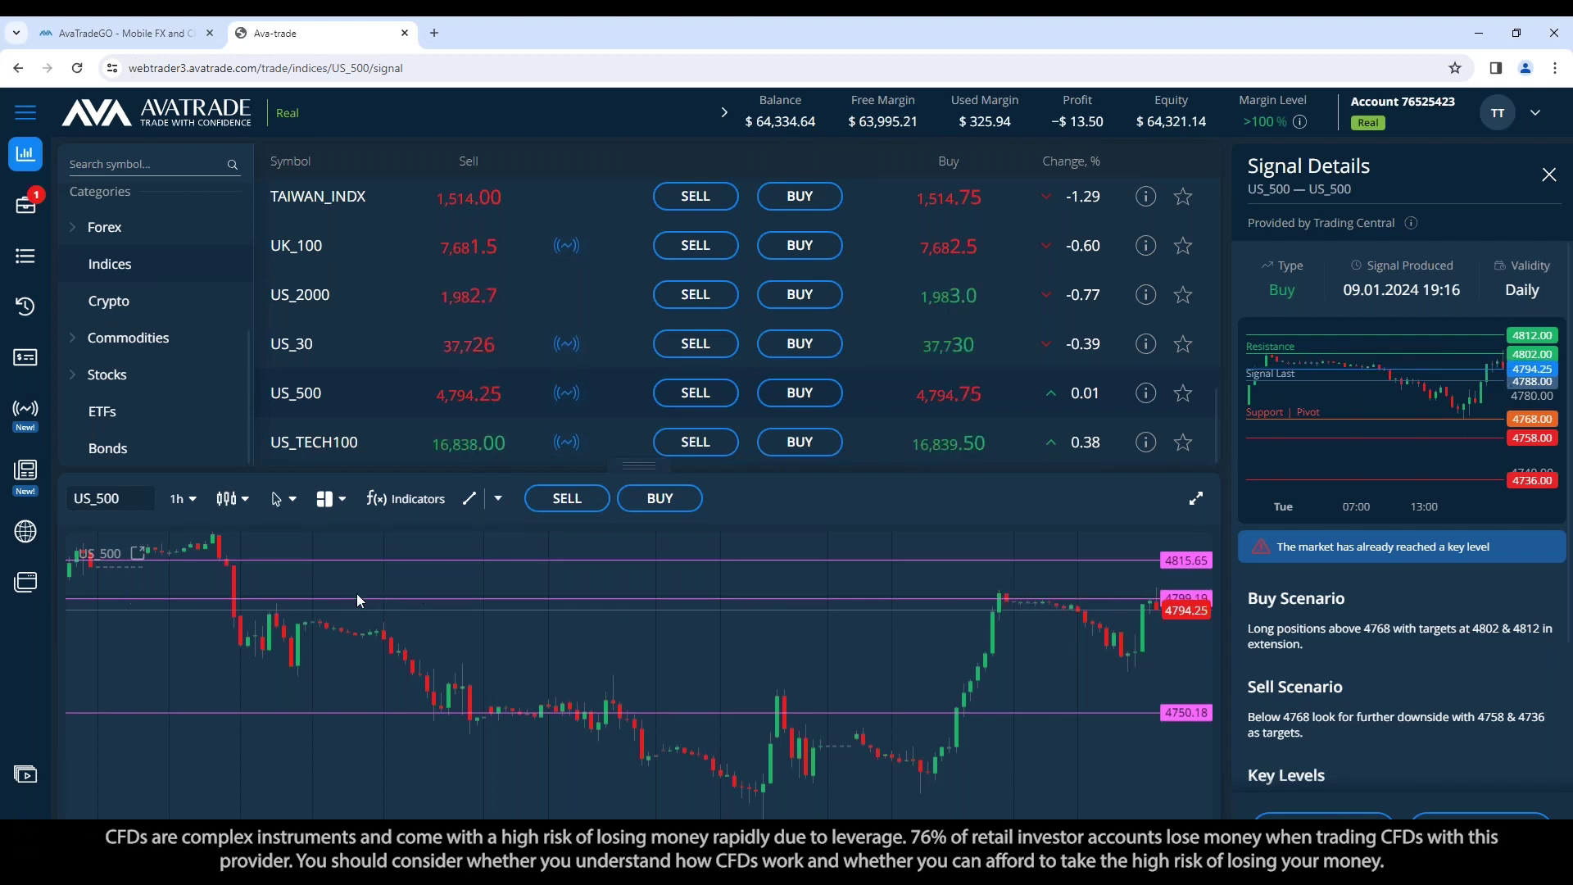
pyautogui.click(82, 599)
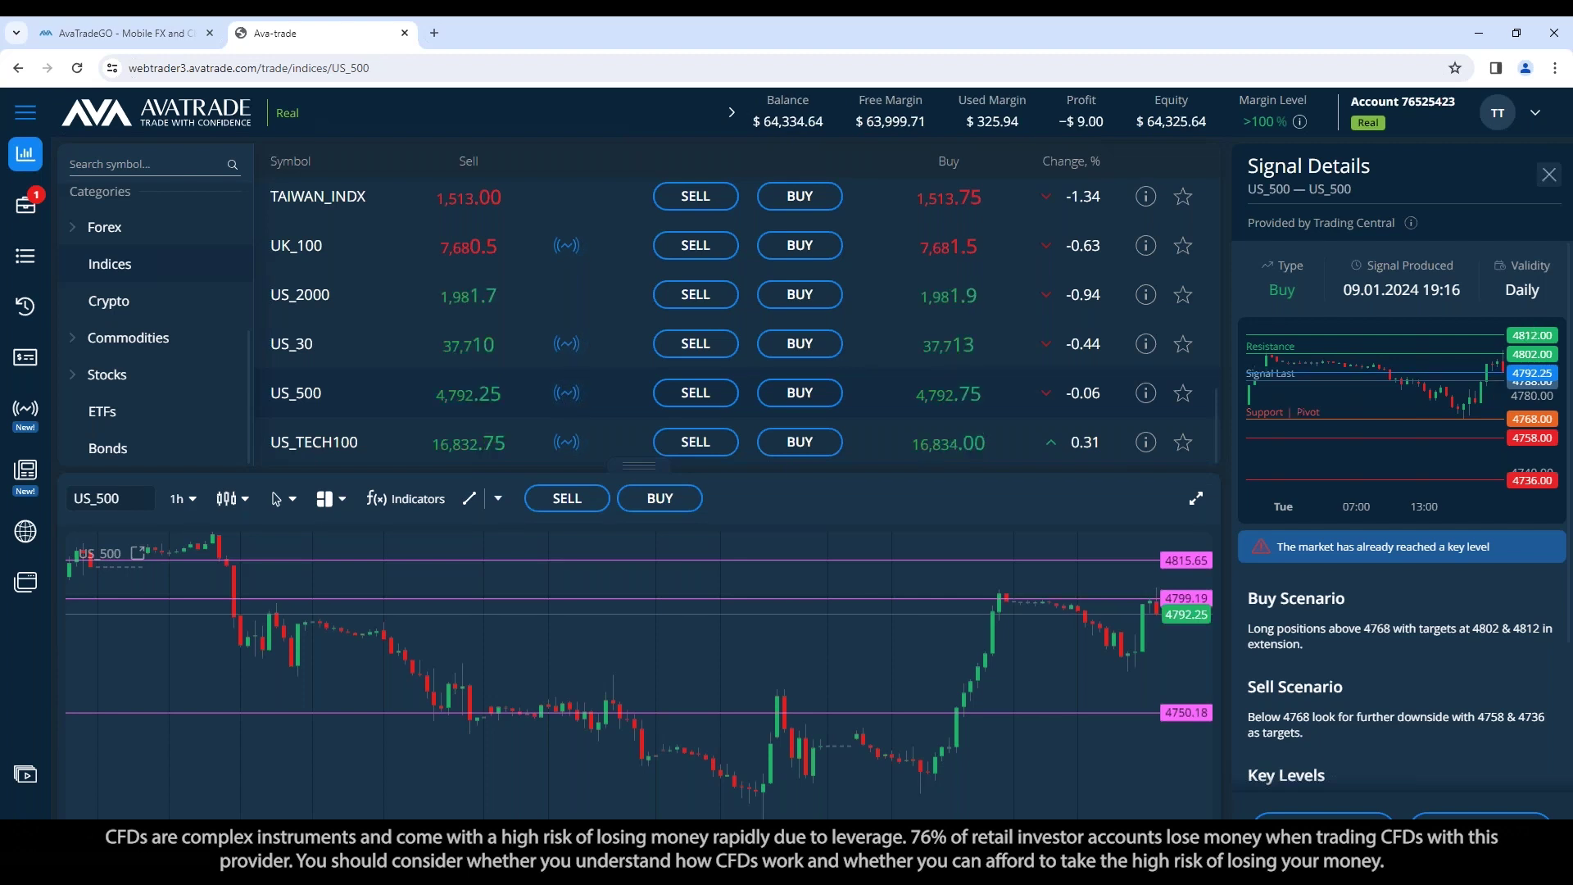
pyautogui.click(1549, 175)
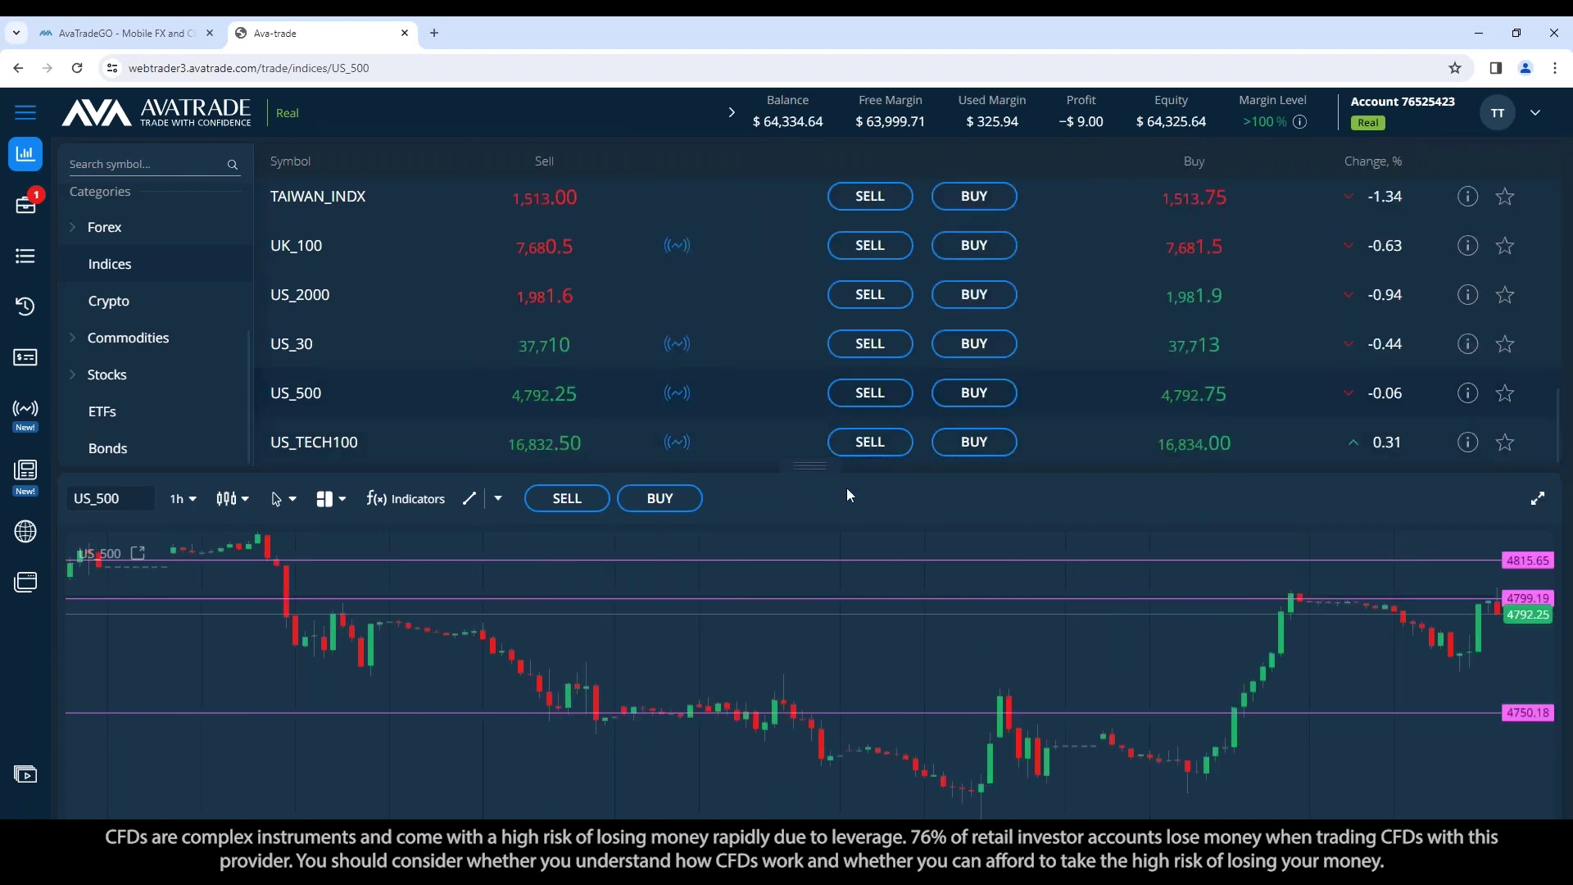
# Search the instruments for "cryp" and select the CRYPTO10 index
pyautogui.click(134, 168)
pyautogui.write('cr')
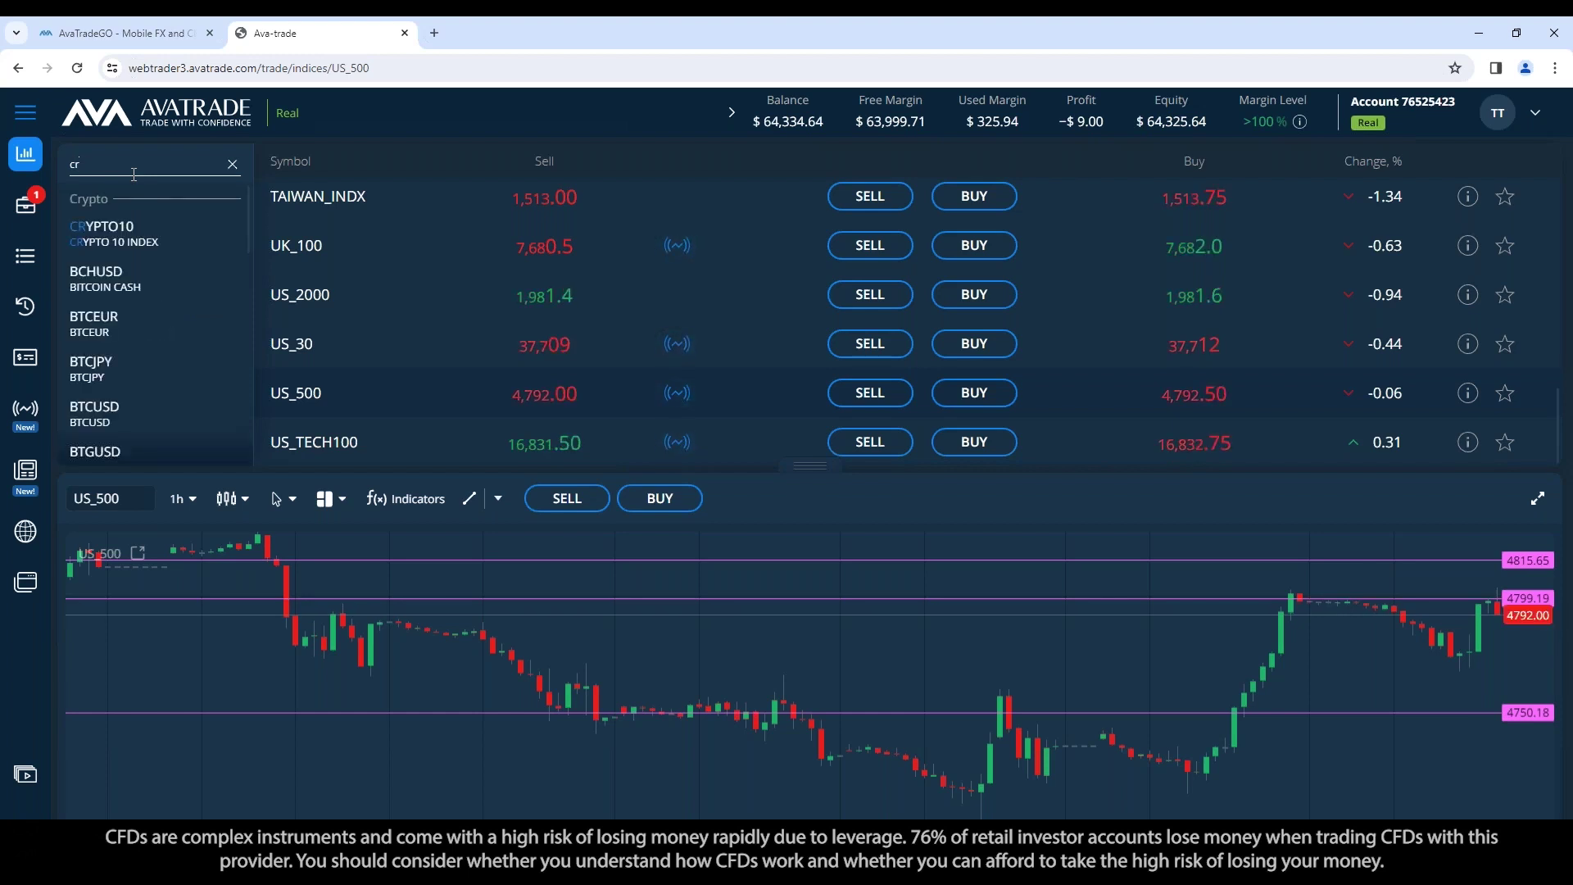
pyautogui.write('yp')
pyautogui.click(168, 250)
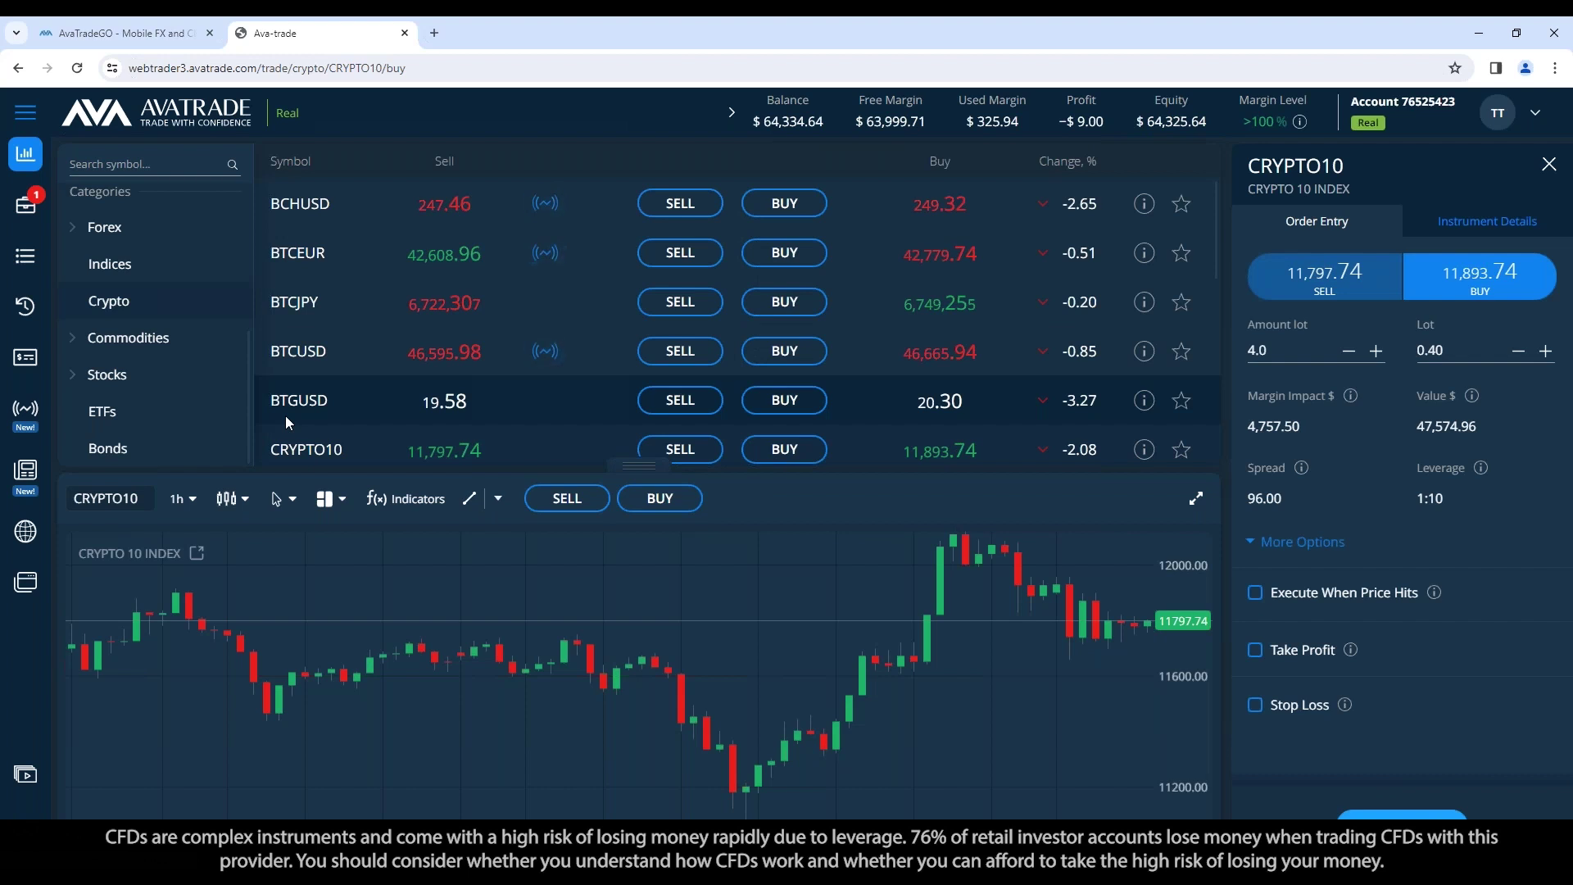
# Expand the CRYPTO10 chart over the instrument list and show more of its price history
pyautogui.click(1198, 500)
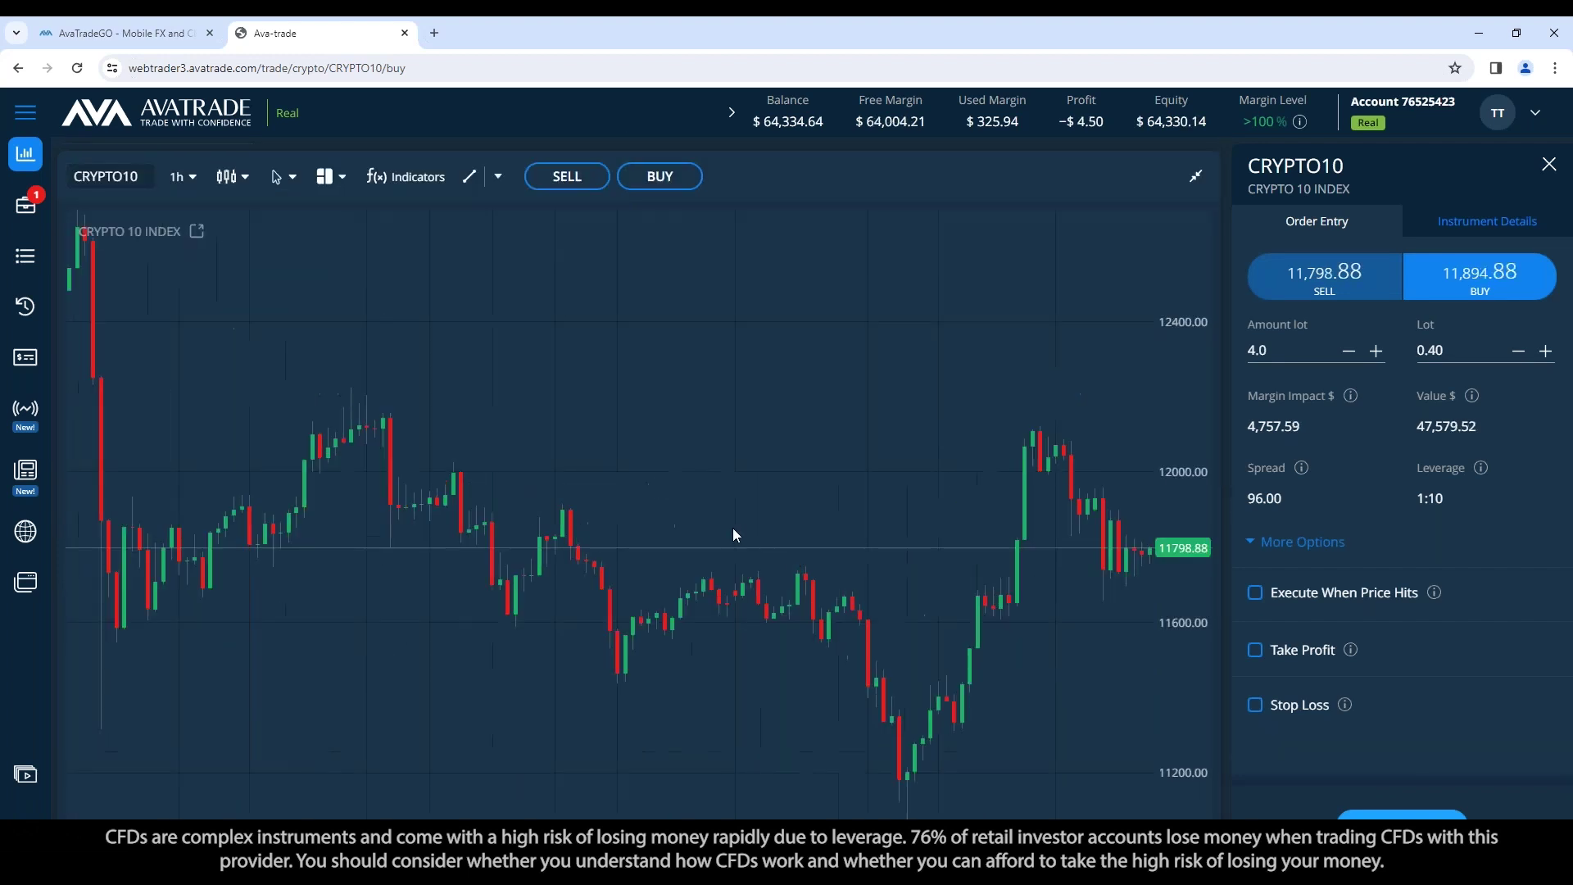
pyautogui.scroll(-2, 743, 499)
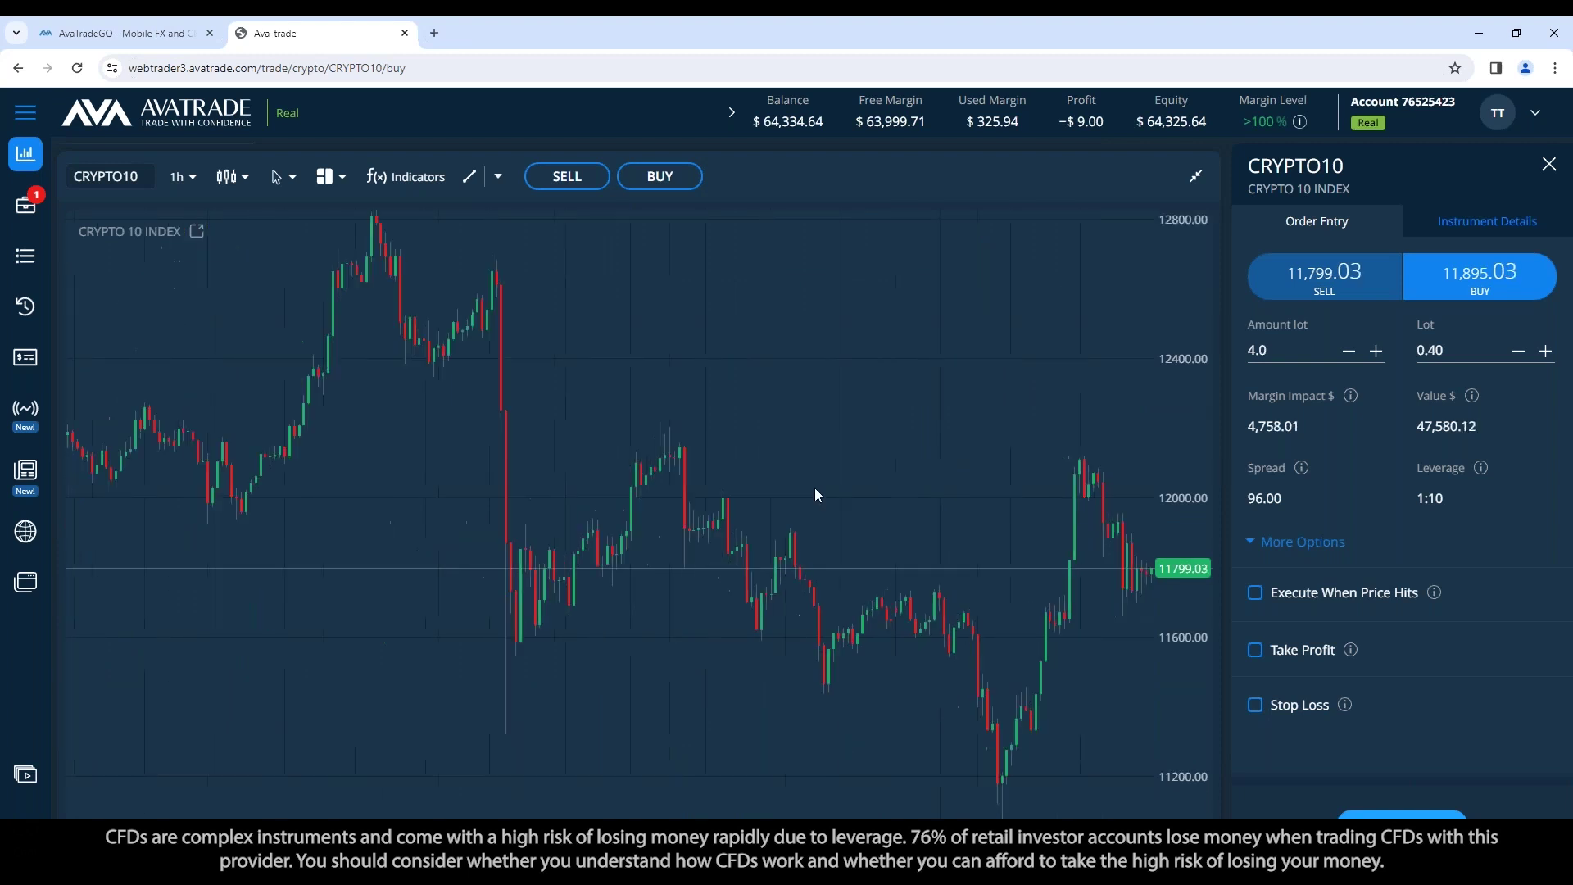
pyautogui.scroll(2, 808, 501)
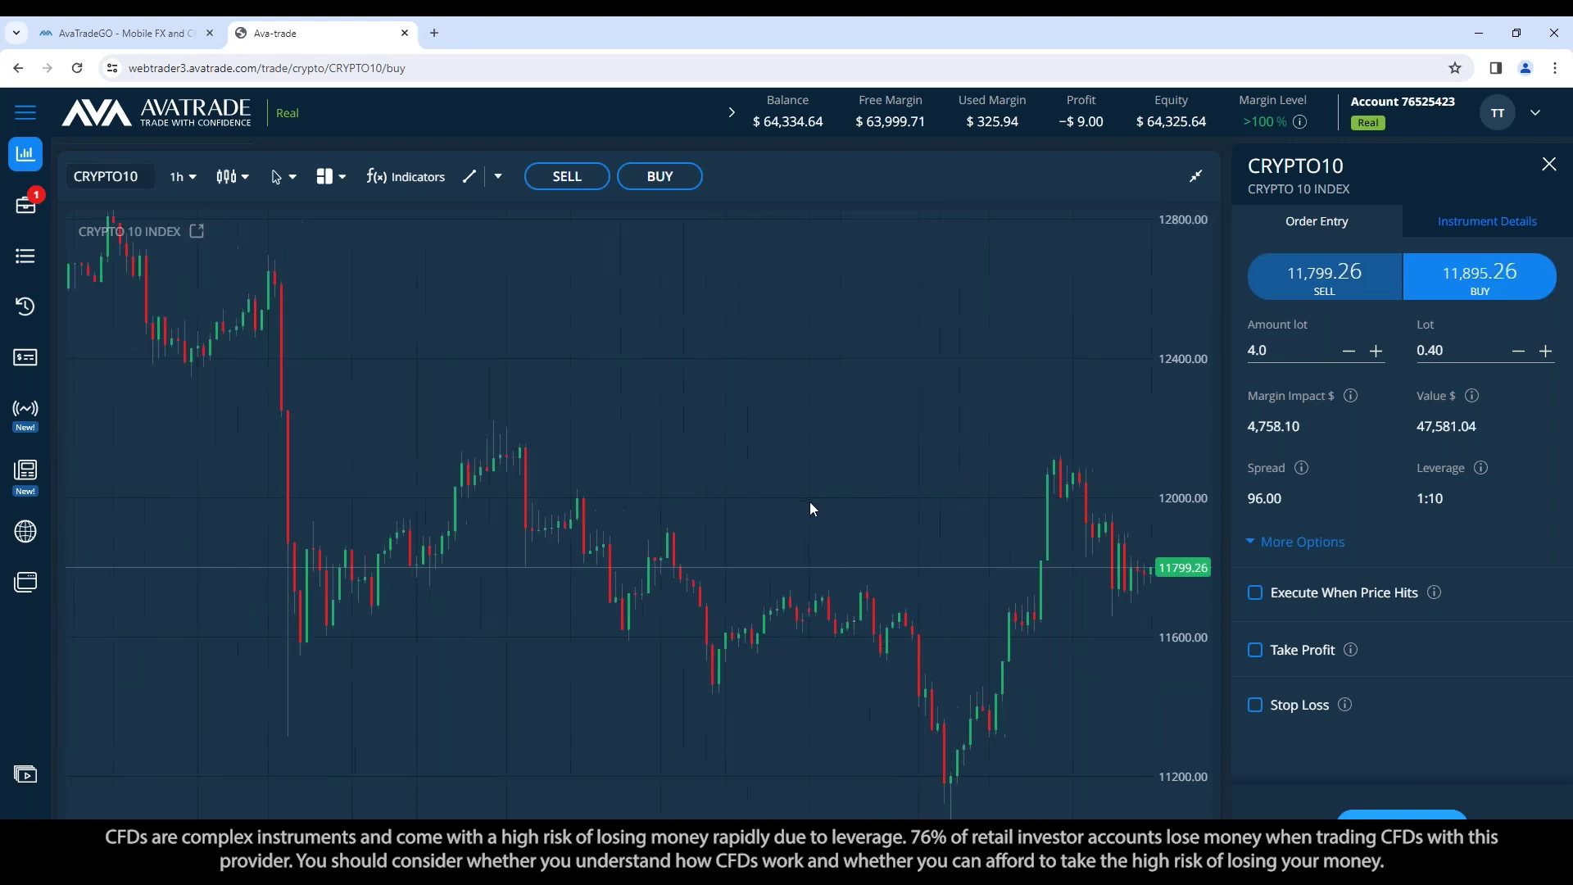
pyautogui.scroll(1, 803, 515)
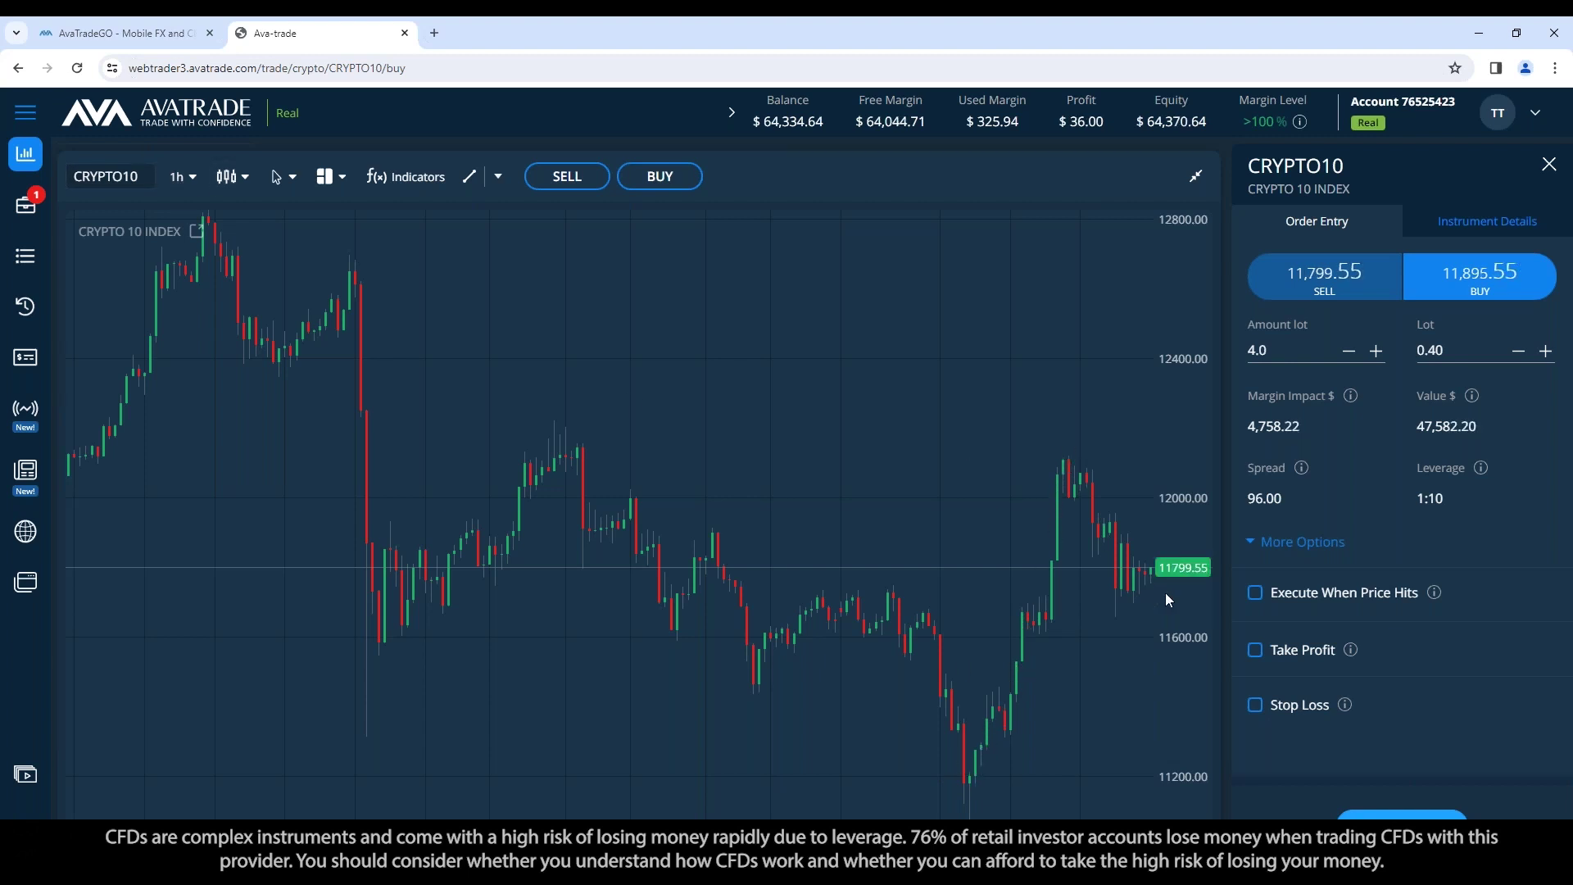
# Switch the CRYPTO10 chart to the 4h timeframe and examine the longer price trend
pyautogui.click(179, 176)
pyautogui.scroll(-1, 181, 344)
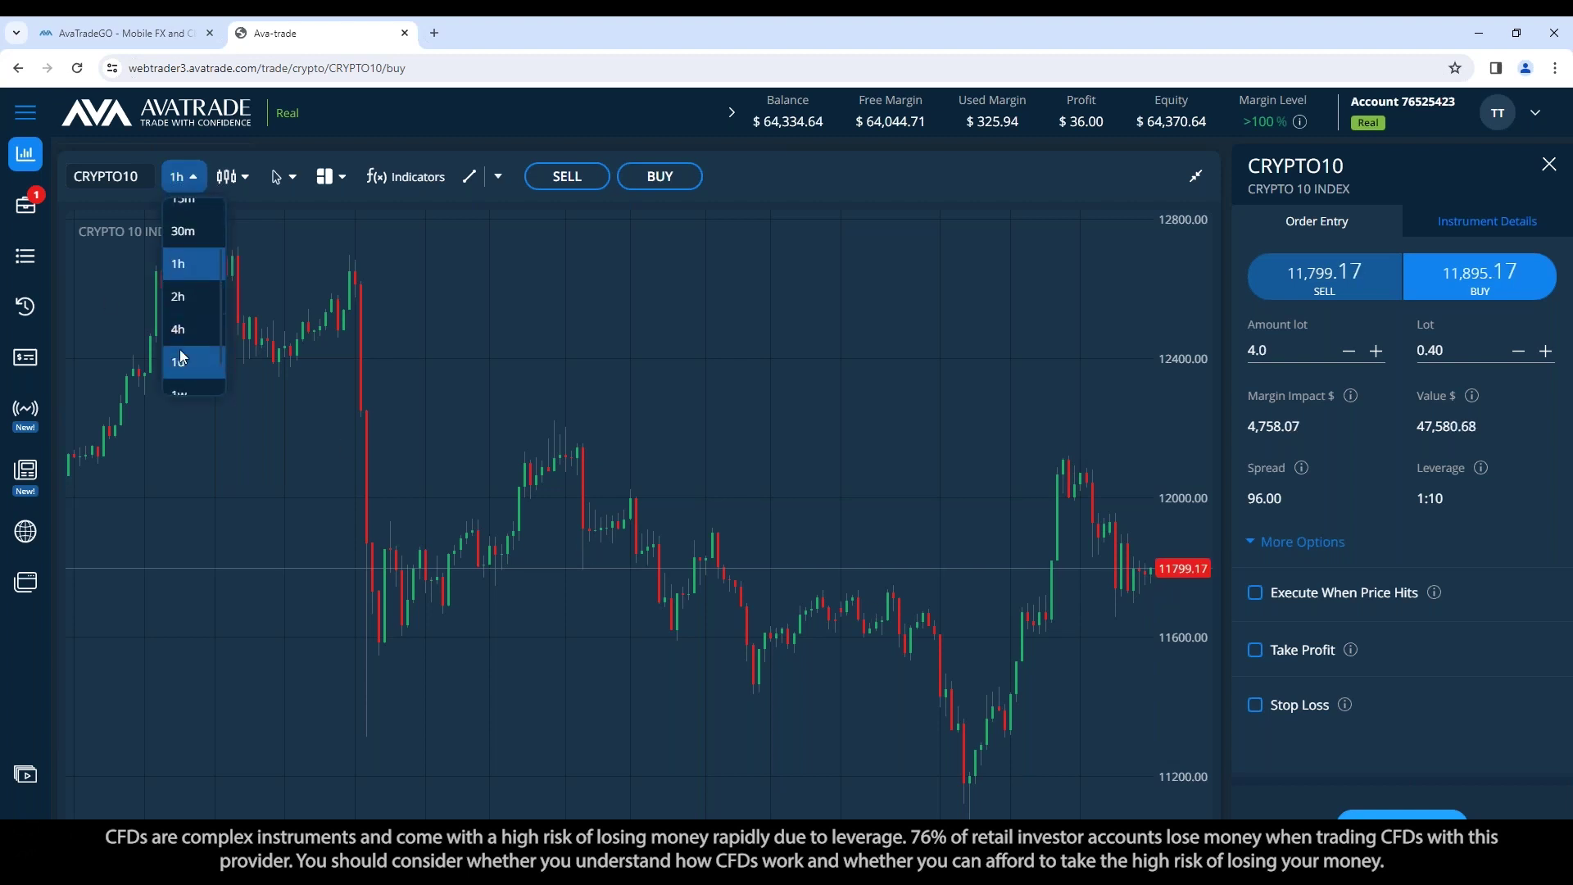
pyautogui.click(180, 333)
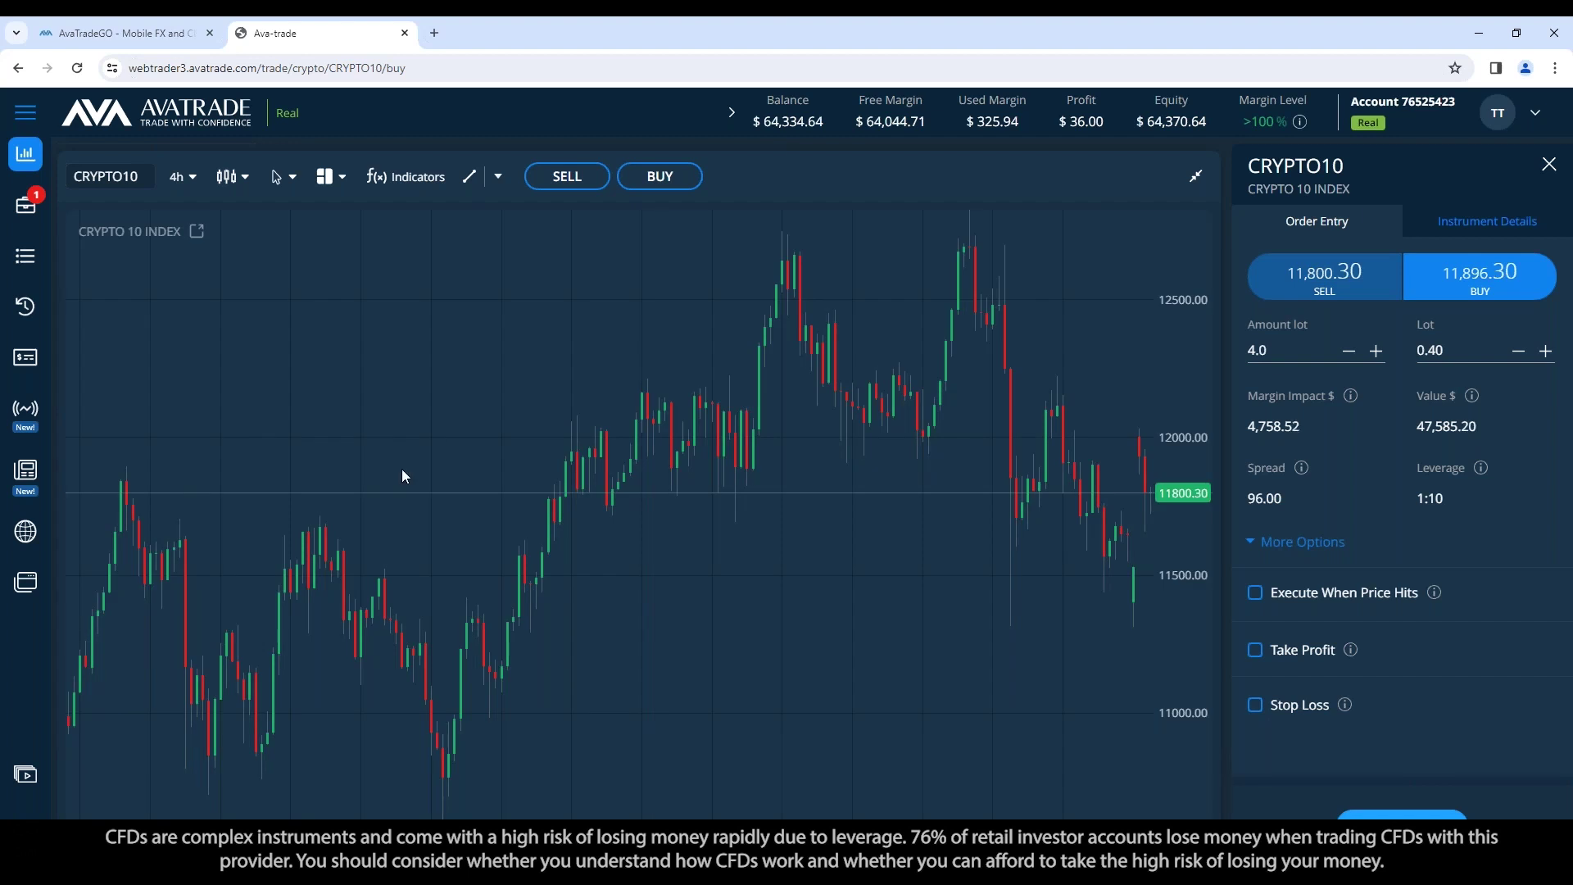
pyautogui.scroll(-4, 655, 586)
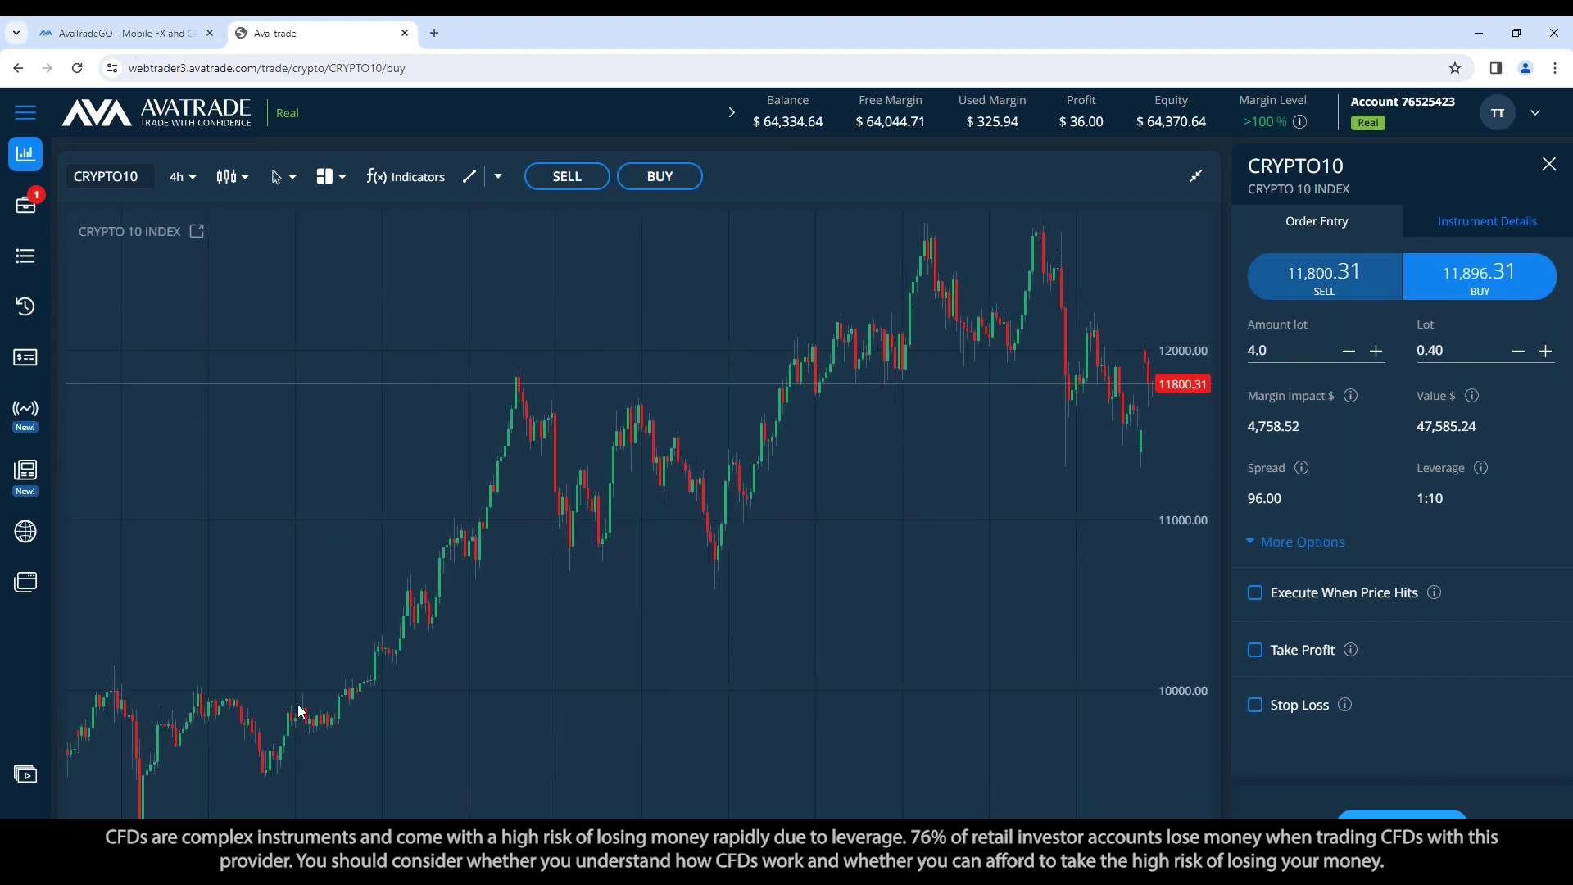
pyautogui.scroll(2, 943, 620)
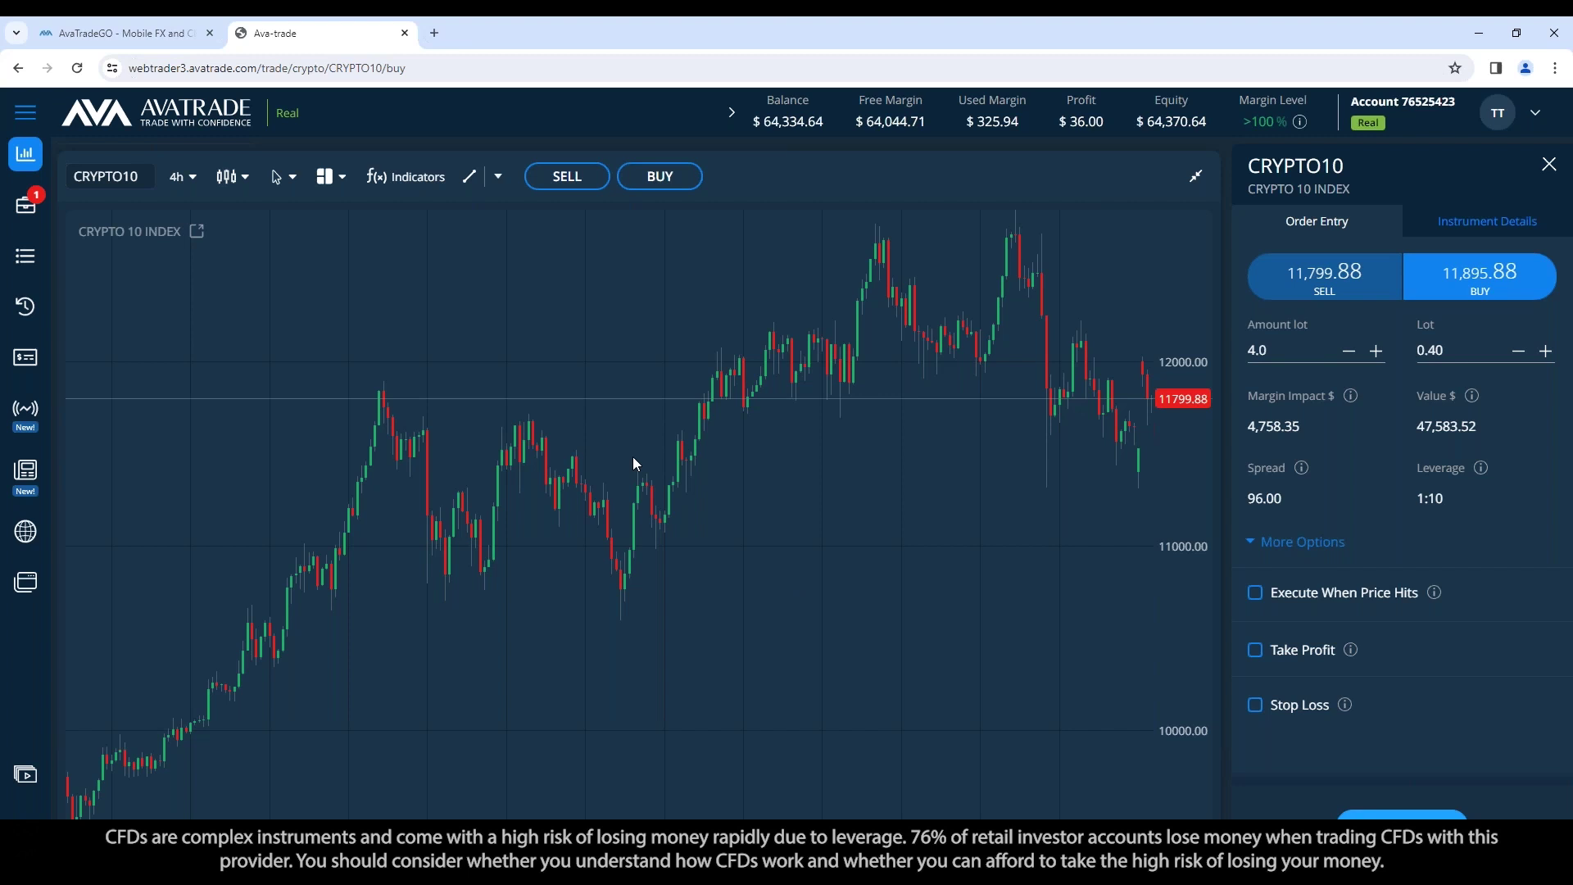
# Switch the CRYPTO10 chart to the 1d timeframe to examine the daily trend
pyautogui.click(175, 190)
pyautogui.scroll(-1, 195, 323)
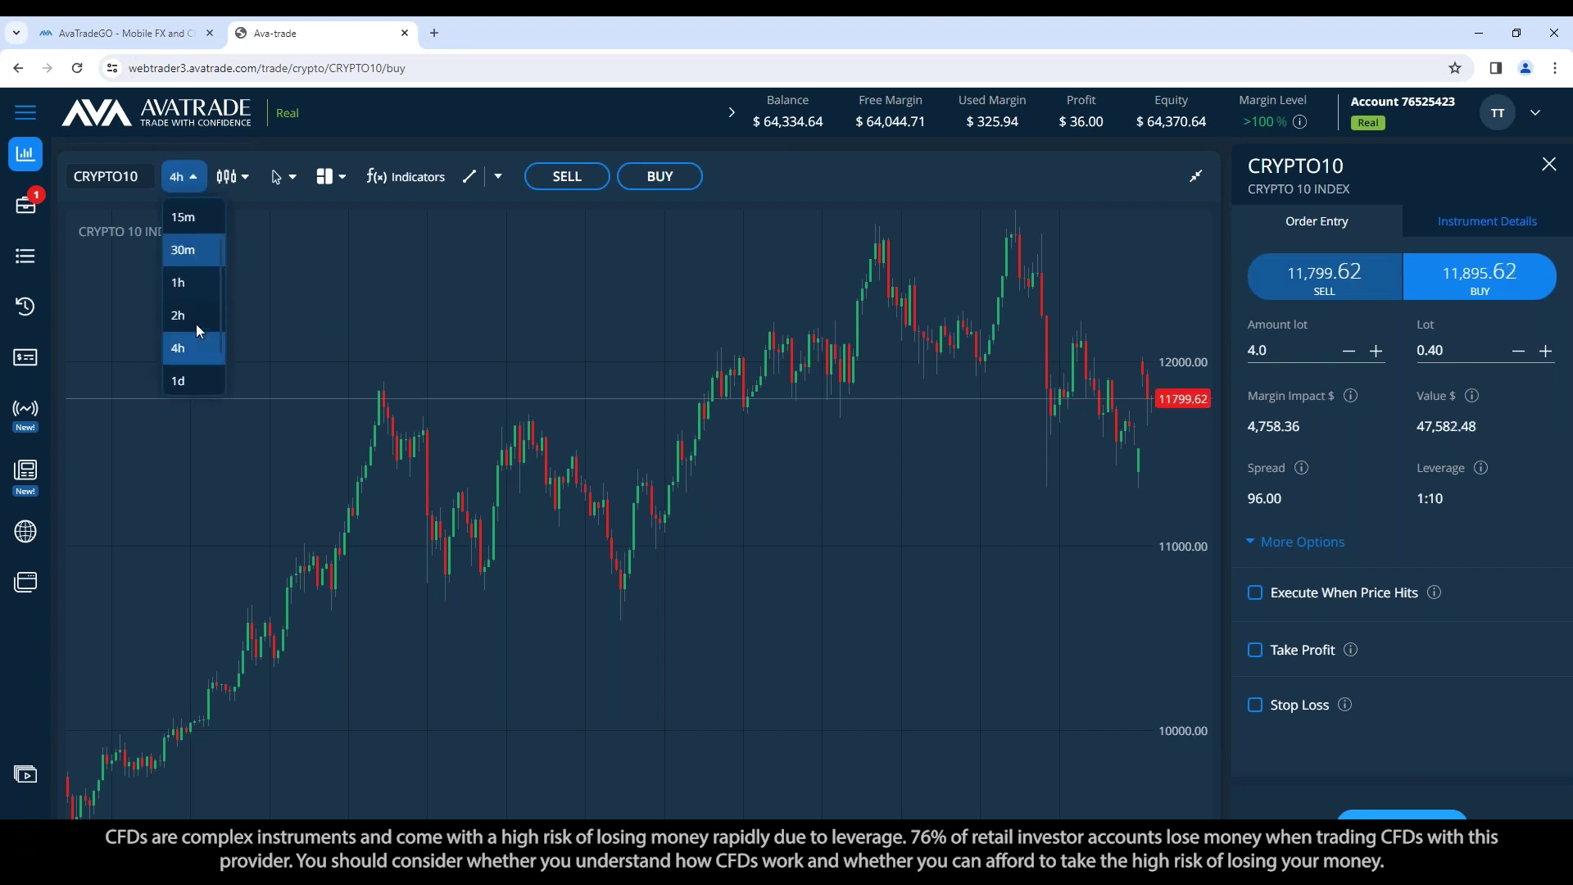
pyautogui.click(197, 362)
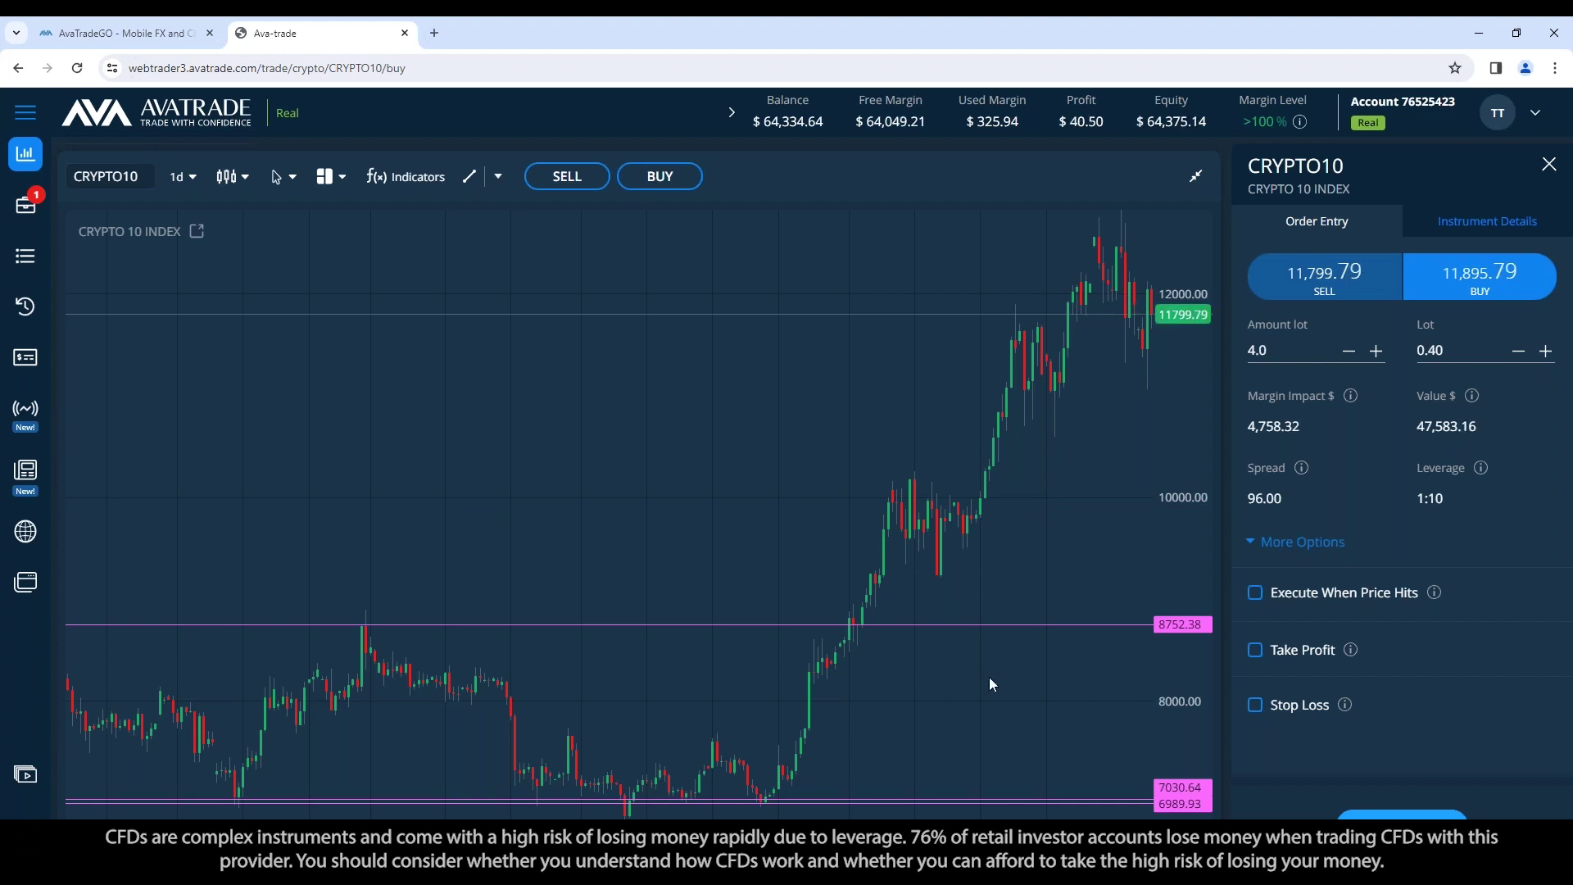
# Set the CRYPTO10 chart to the 30m timeframe and show more of its recent price history
pyautogui.click(182, 180)
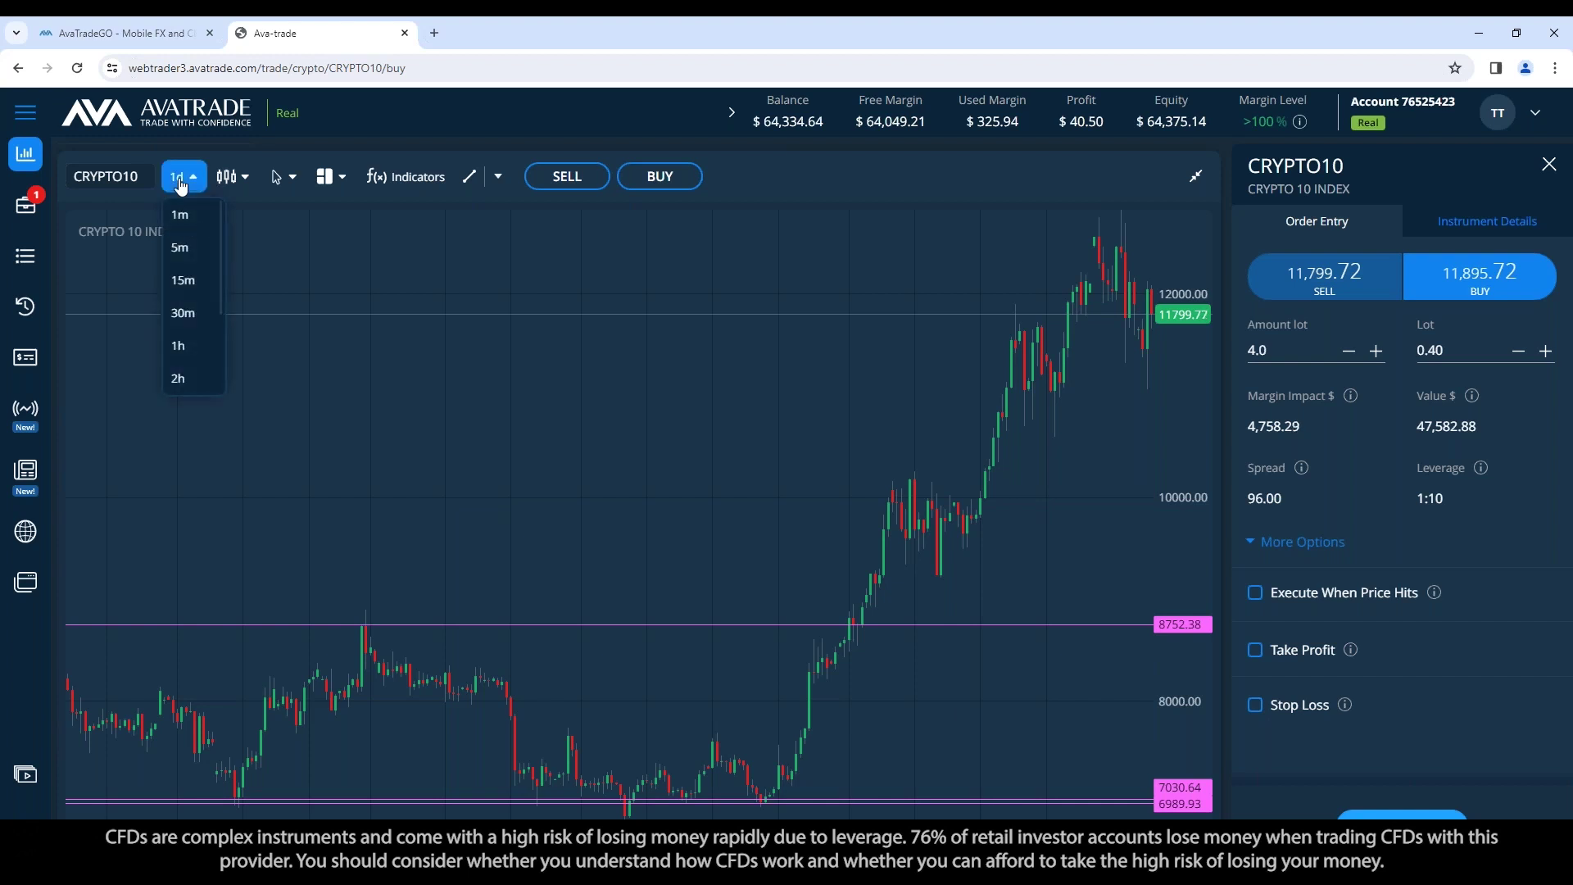
pyautogui.click(191, 319)
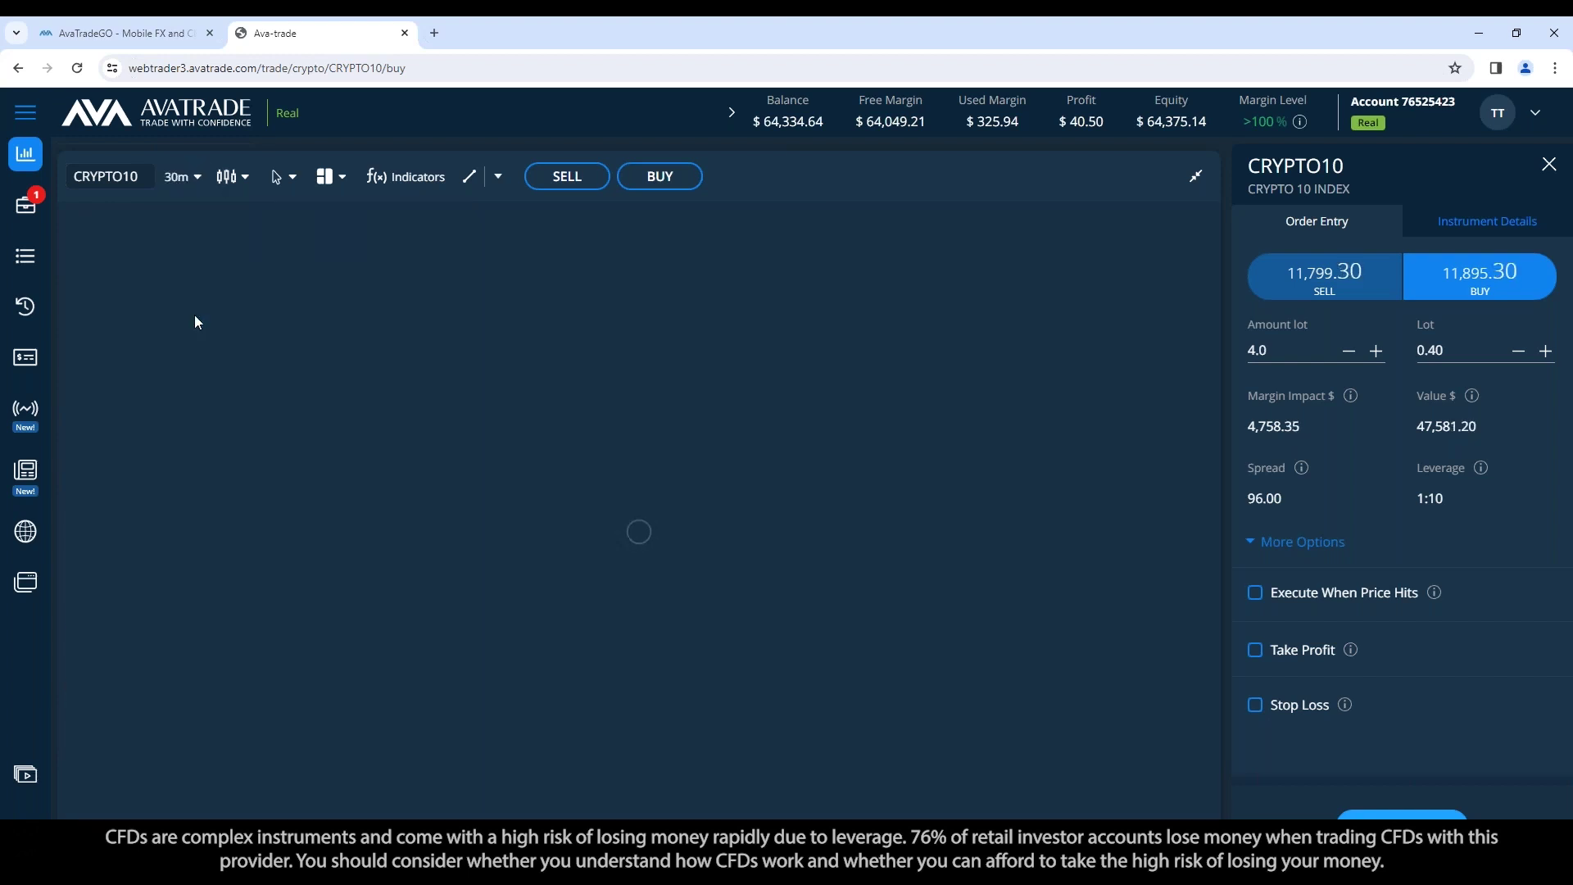
pyautogui.scroll(-2, 682, 464)
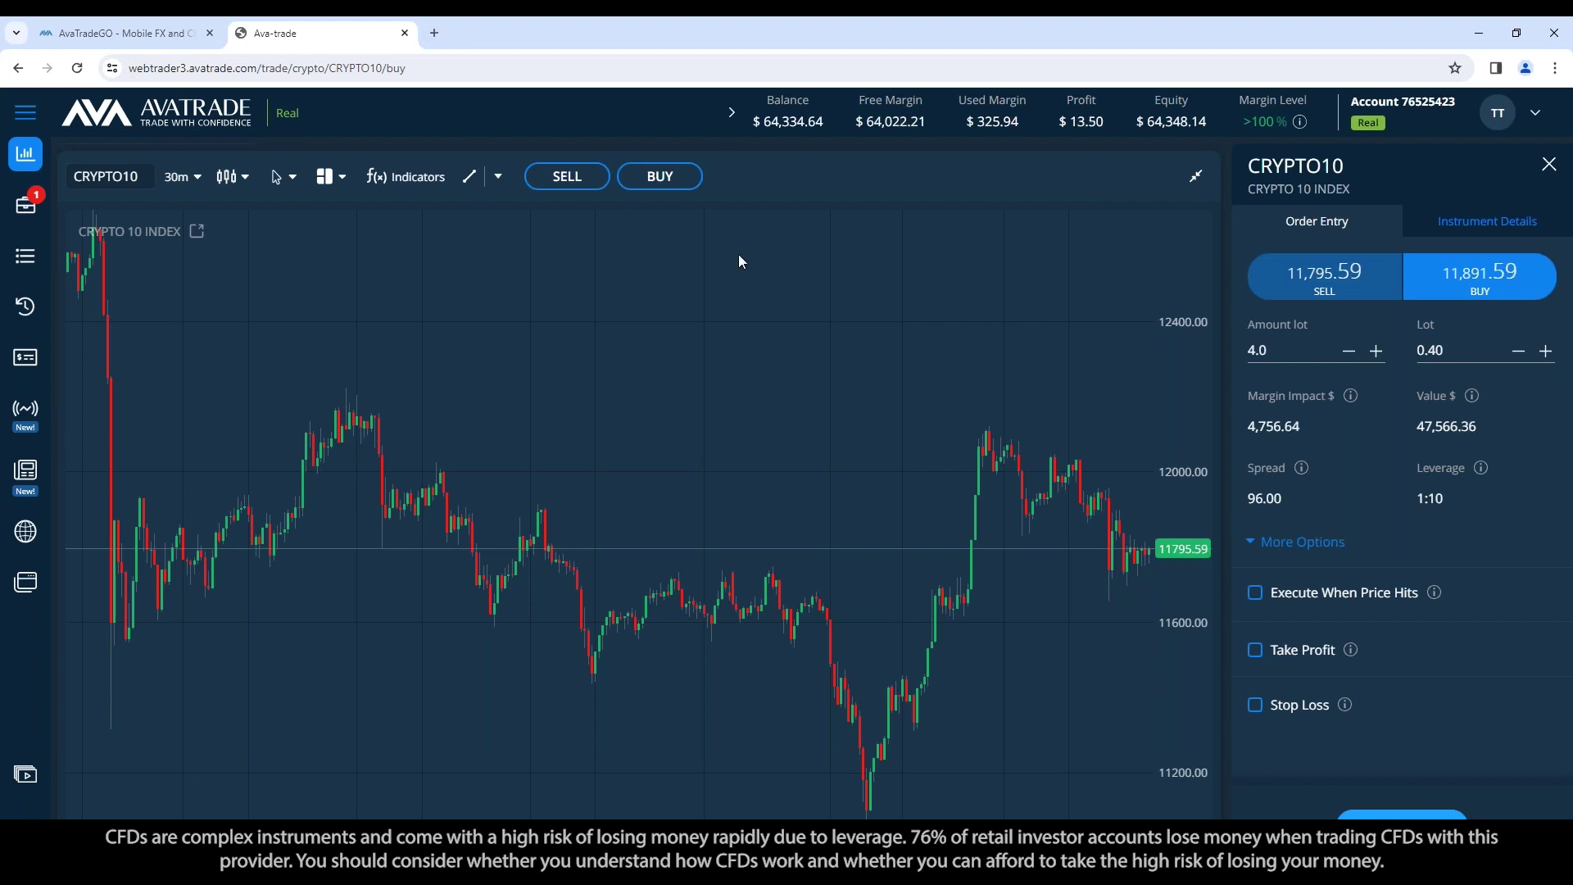
# Add a horizontal price line below the current CRYPTO10 price and adjust it to about 11731.70
pyautogui.click(499, 184)
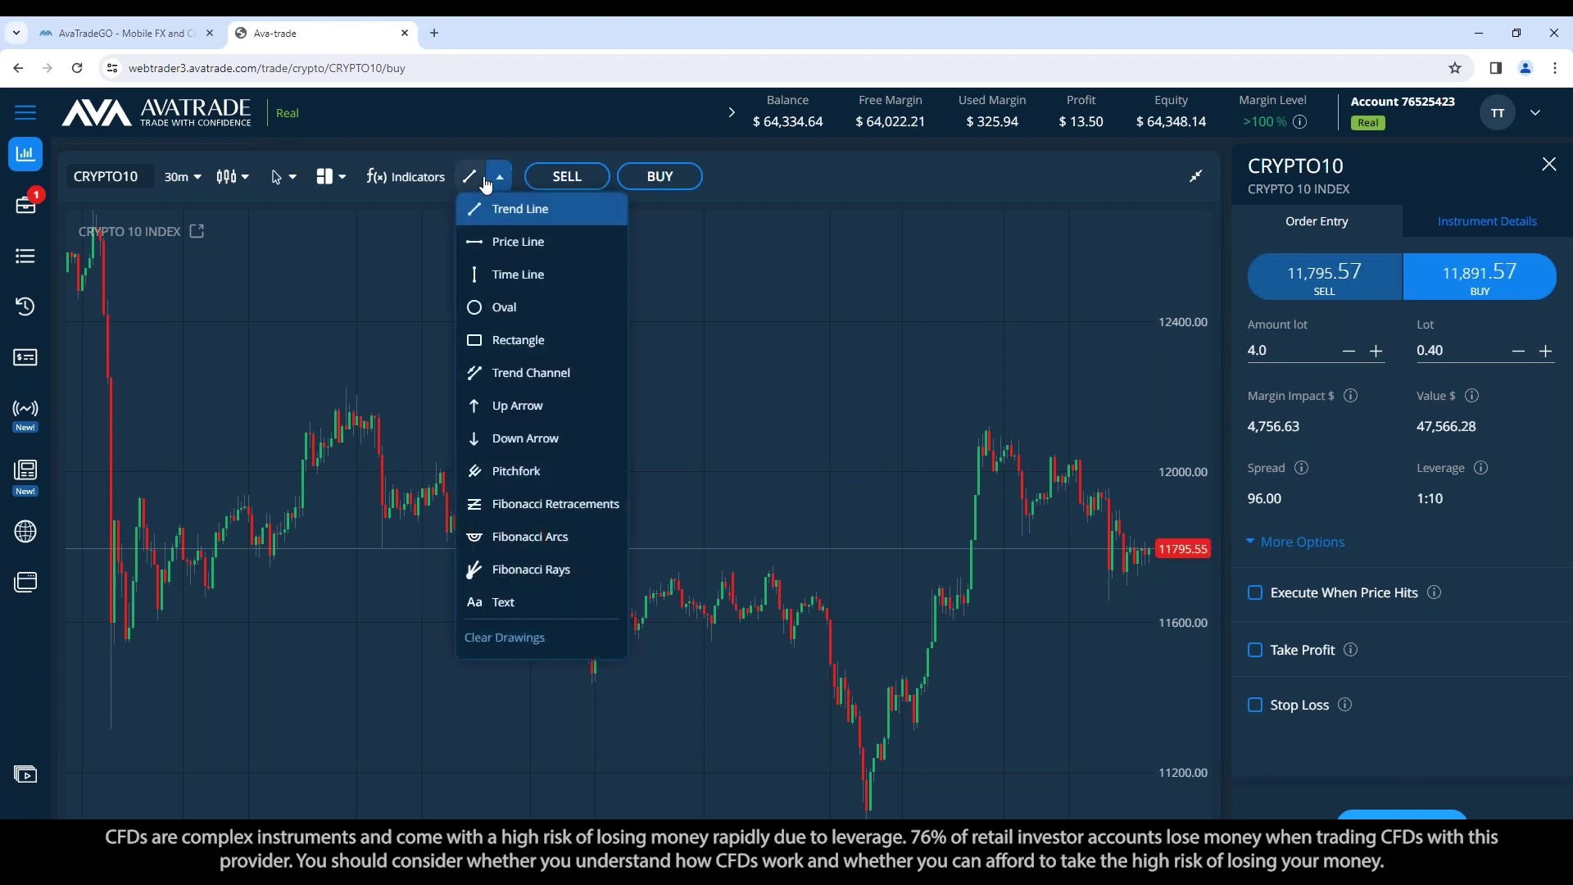
pyautogui.click(511, 234)
pyautogui.moveTo(511, 234); pyautogui.dragTo(1030, 598)
pyautogui.click(831, 425)
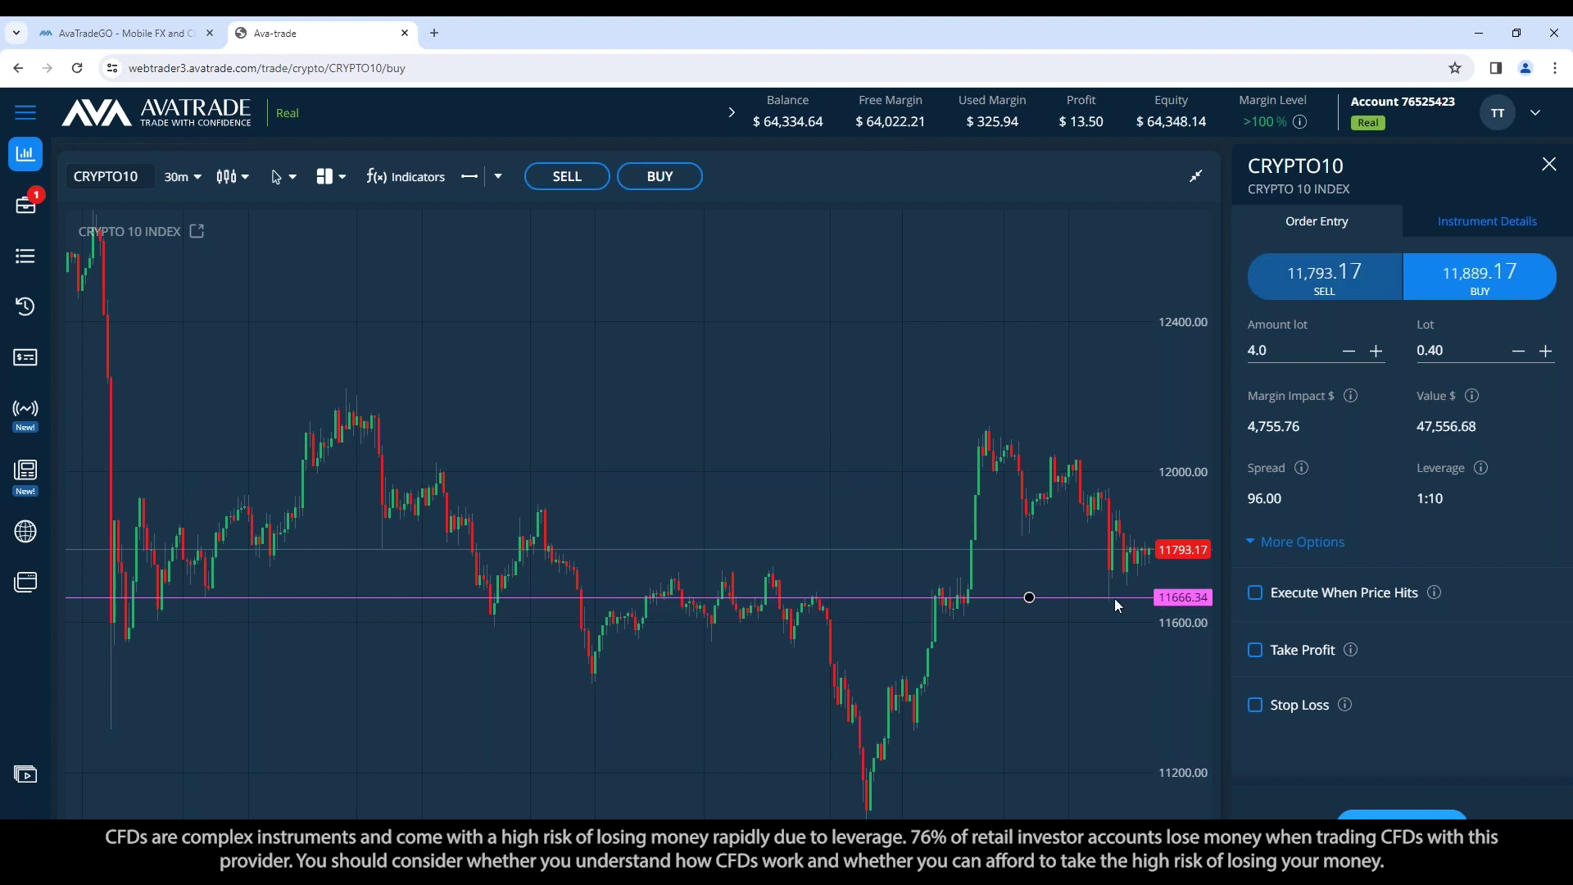
pyautogui.moveTo(1114, 597); pyautogui.dragTo(1110, 572)
pyautogui.click(683, 586)
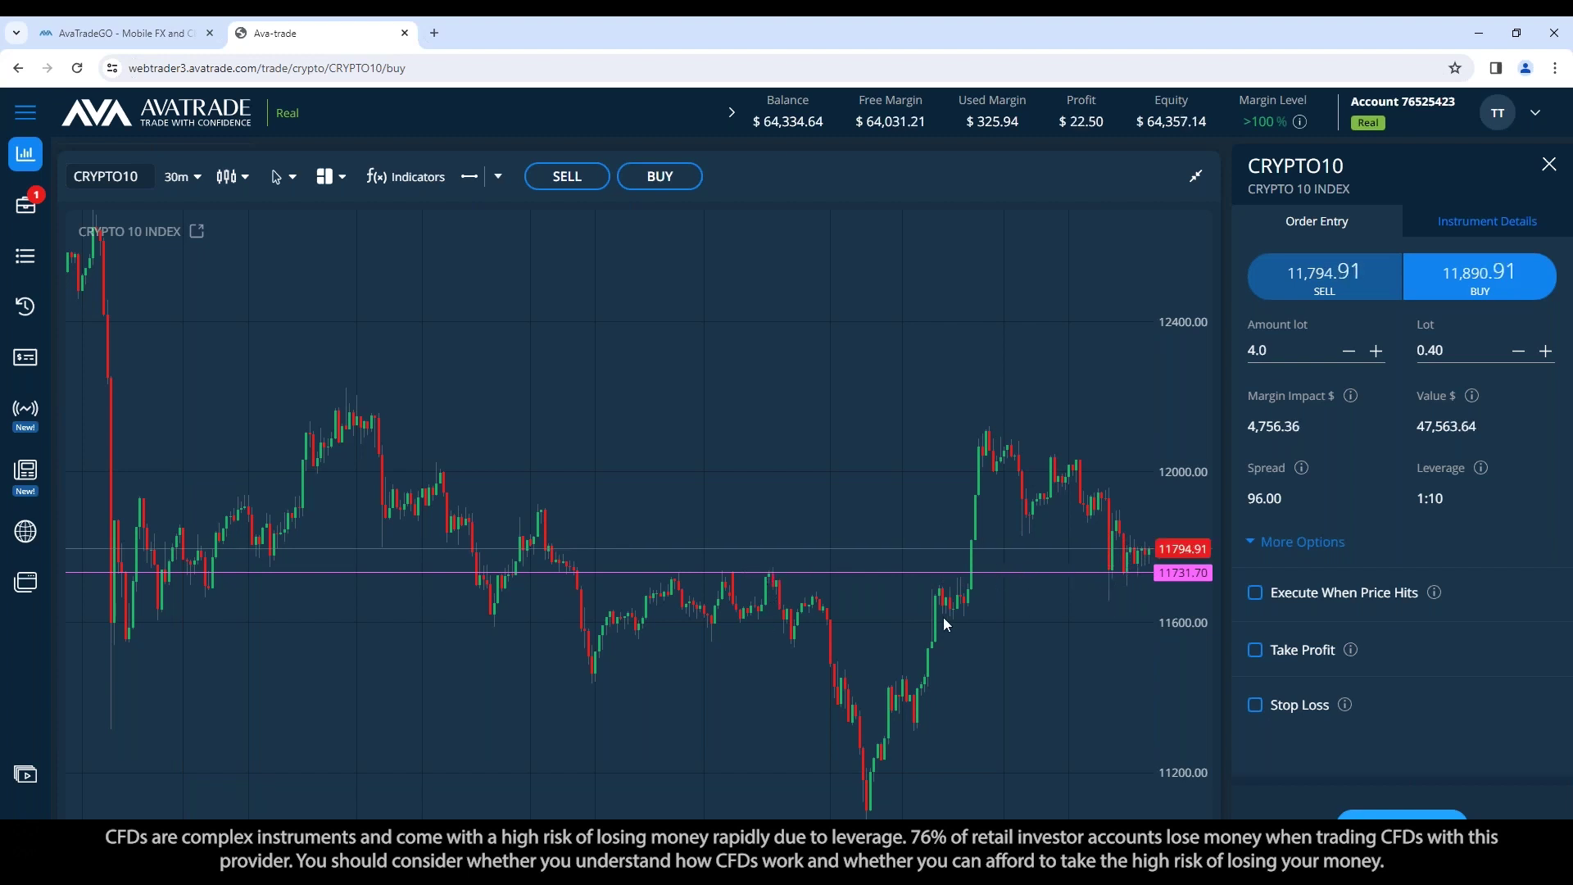
# Add a second price line at about 11607.52 on the CRYPTO10 chart
pyautogui.click(470, 177)
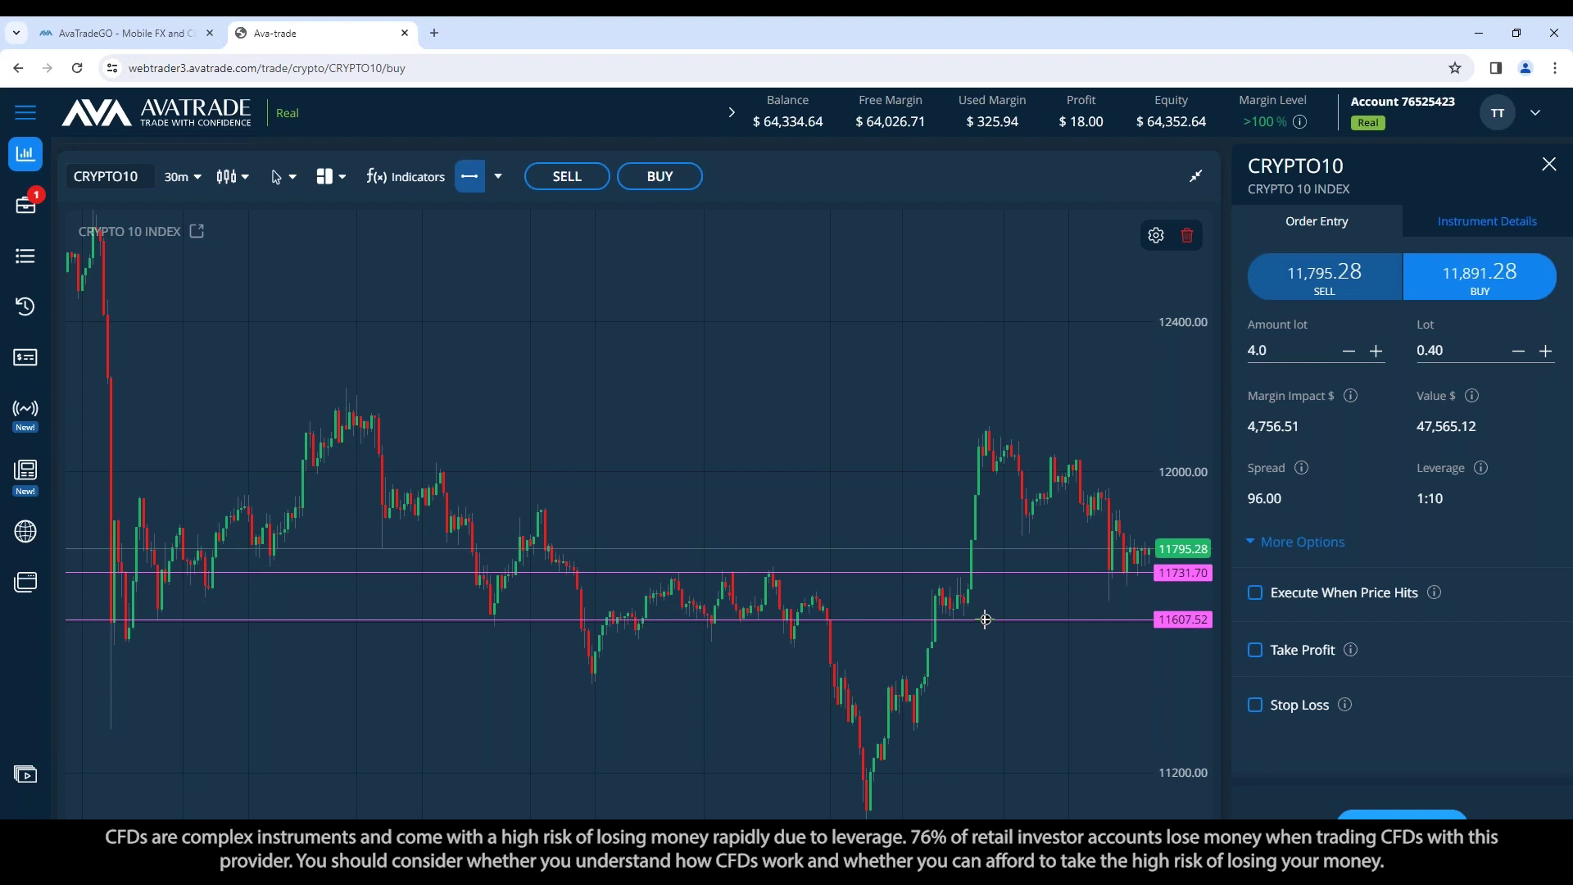
pyautogui.click(985, 619)
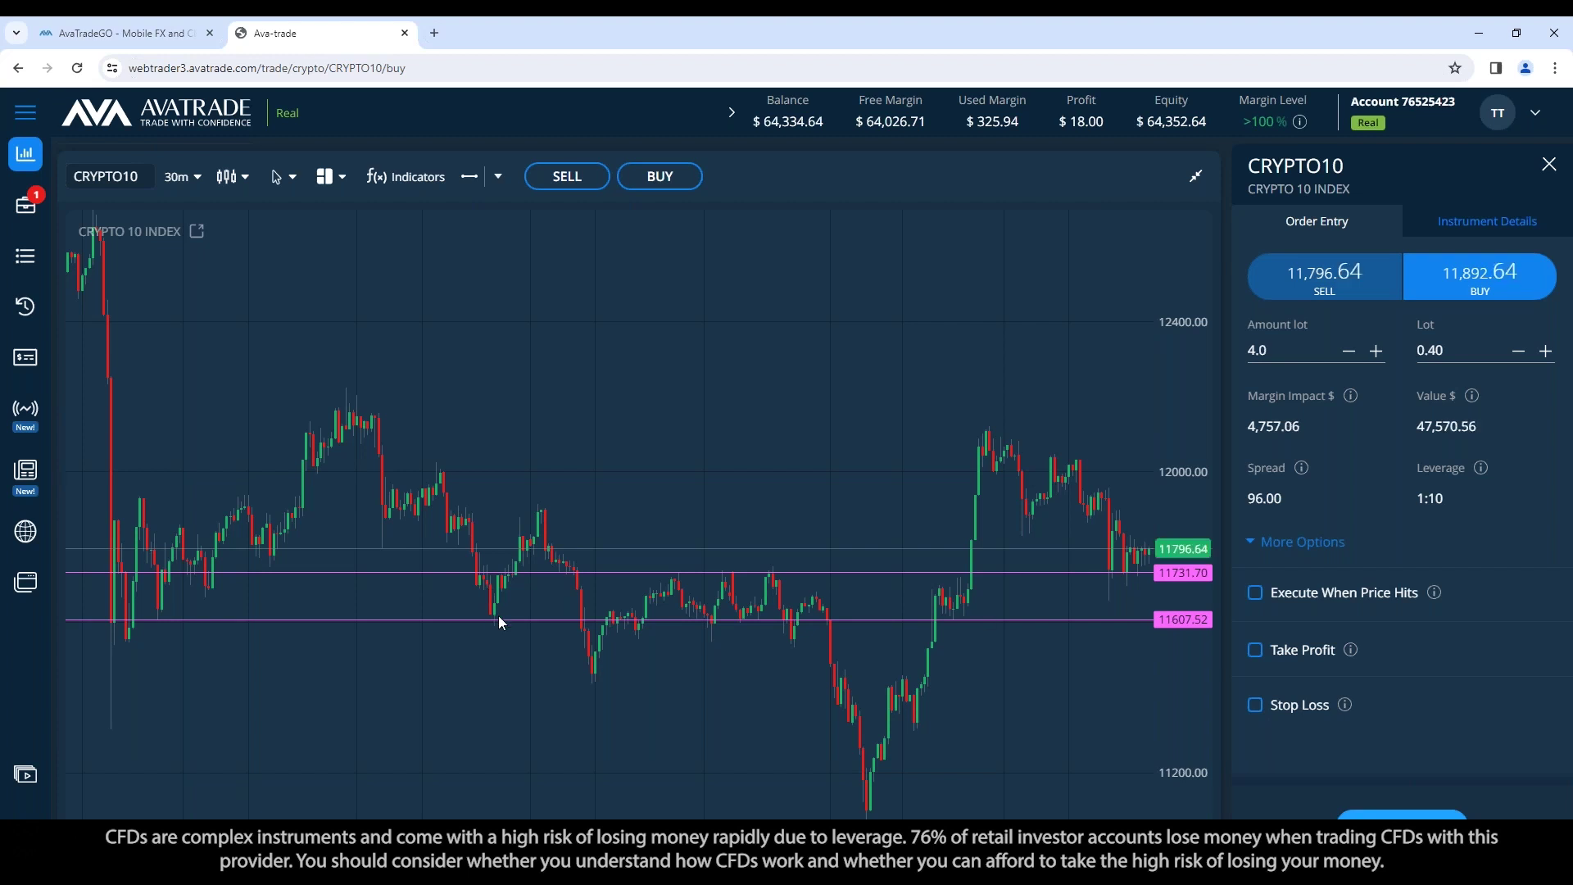
pyautogui.click(986, 619)
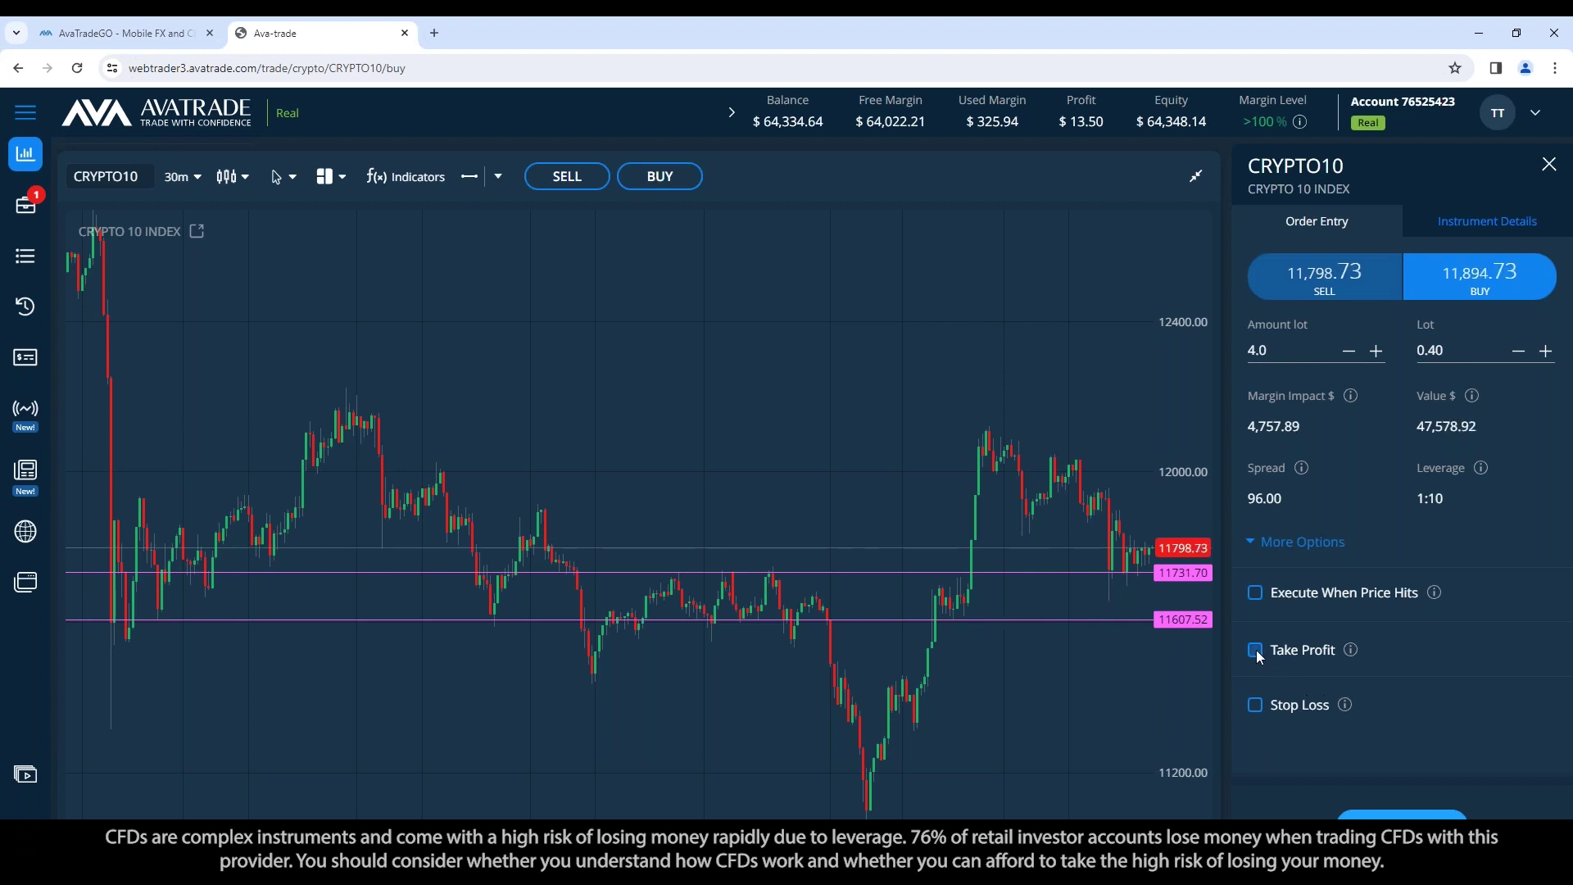
# Enable the stop loss on the CRYPTO10 buy order and set its price to 11590
pyautogui.click(1255, 707)
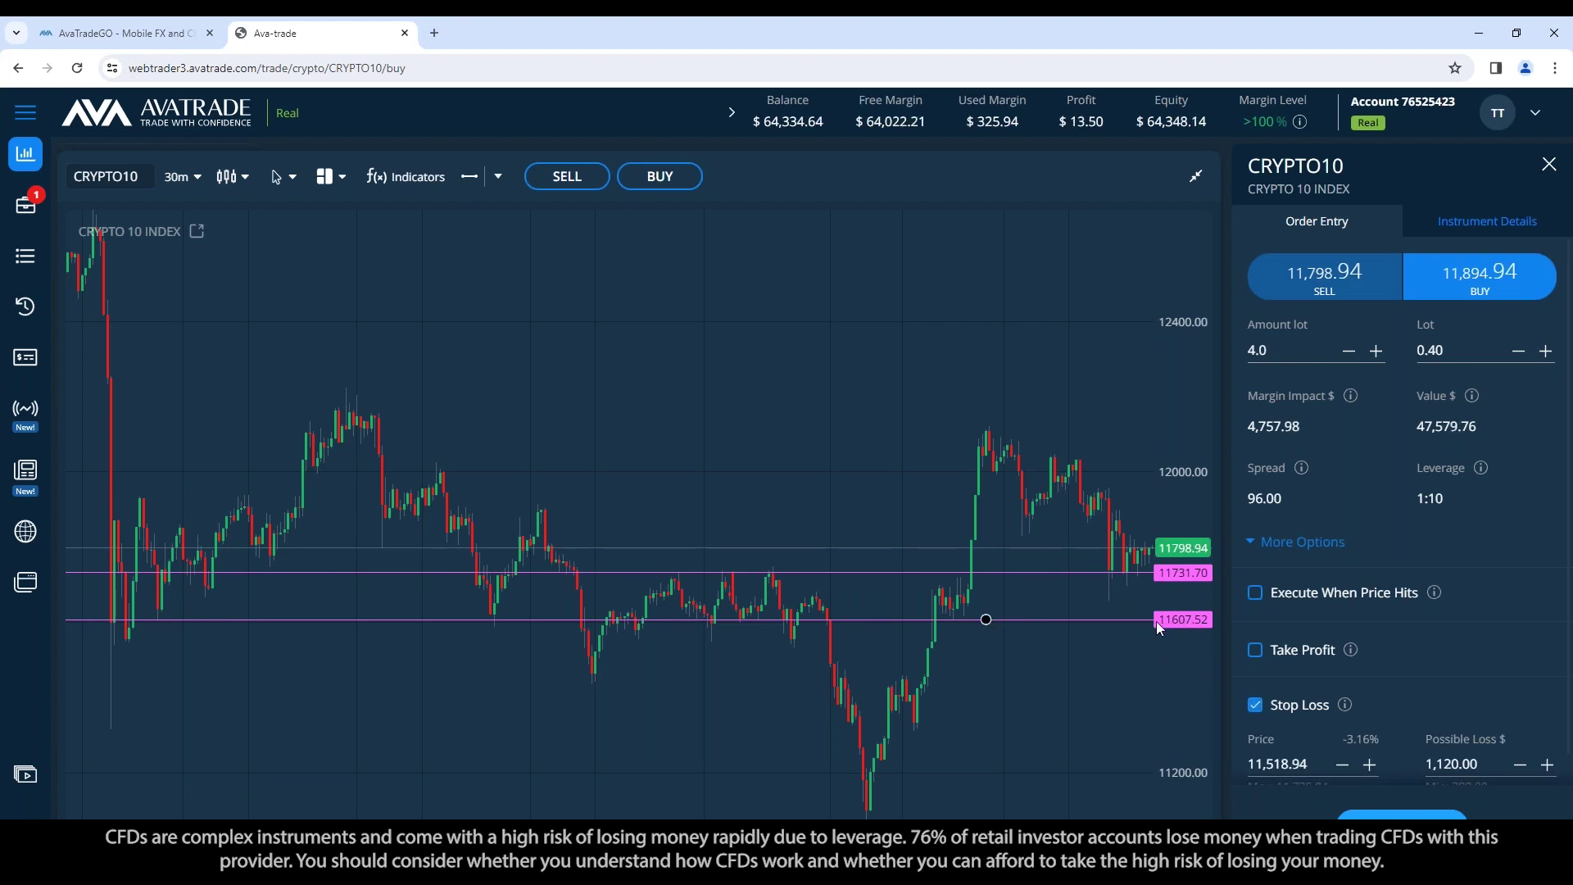
pyautogui.scroll(-1, 1344, 743)
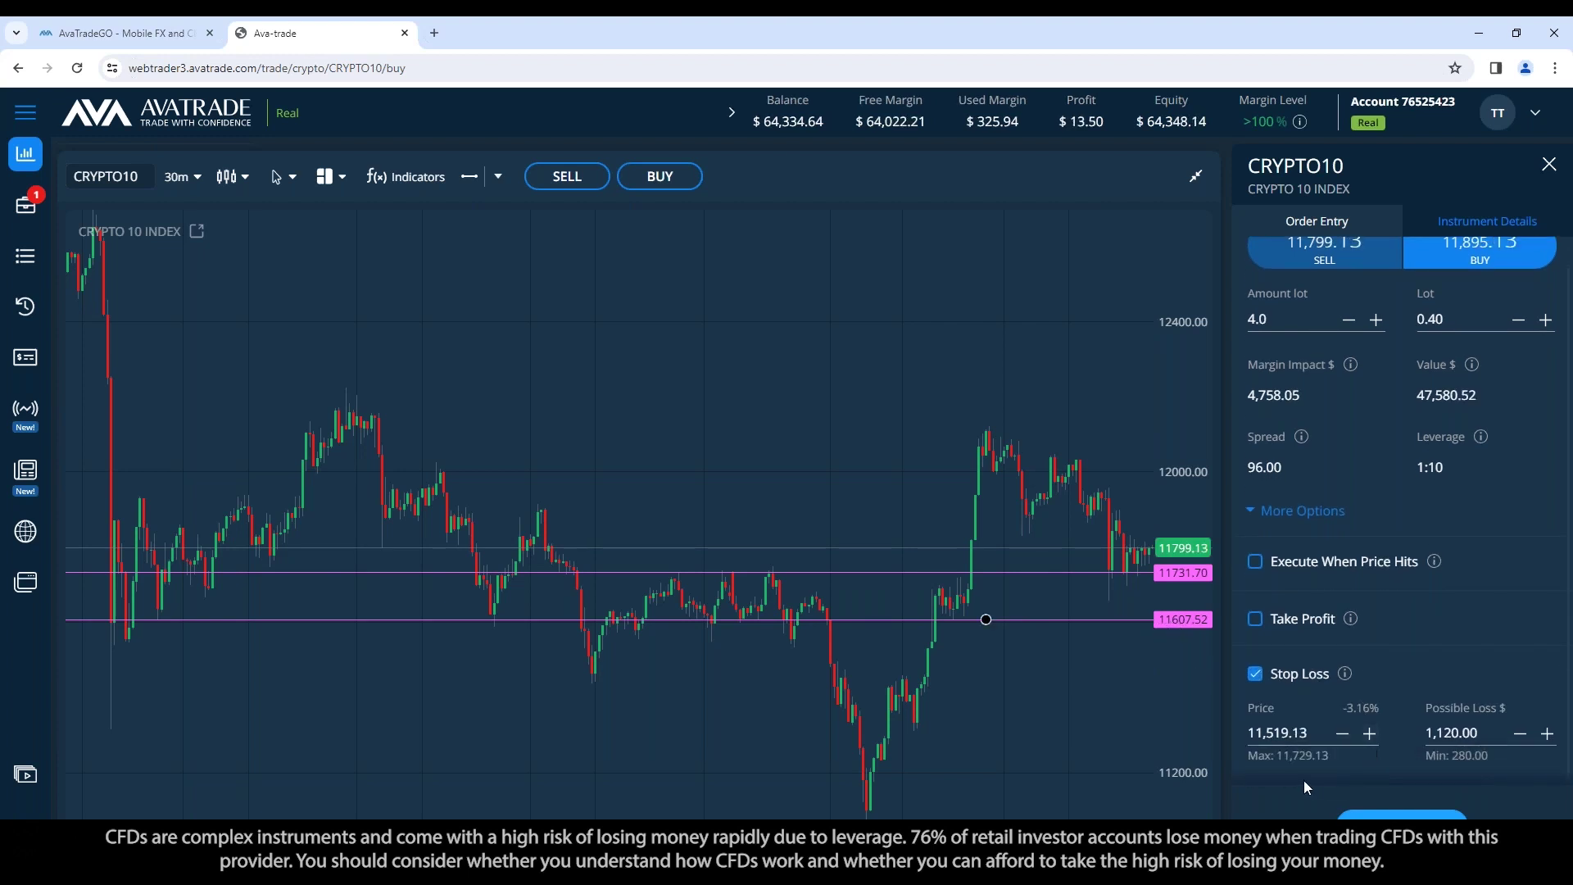
pyautogui.click(1305, 734)
pyautogui.press('BackSpace')
pyautogui.press('BackSpace')
pyautogui.press('BackSpace')
pyautogui.press('BackSpace')
pyautogui.press('BackSpace')
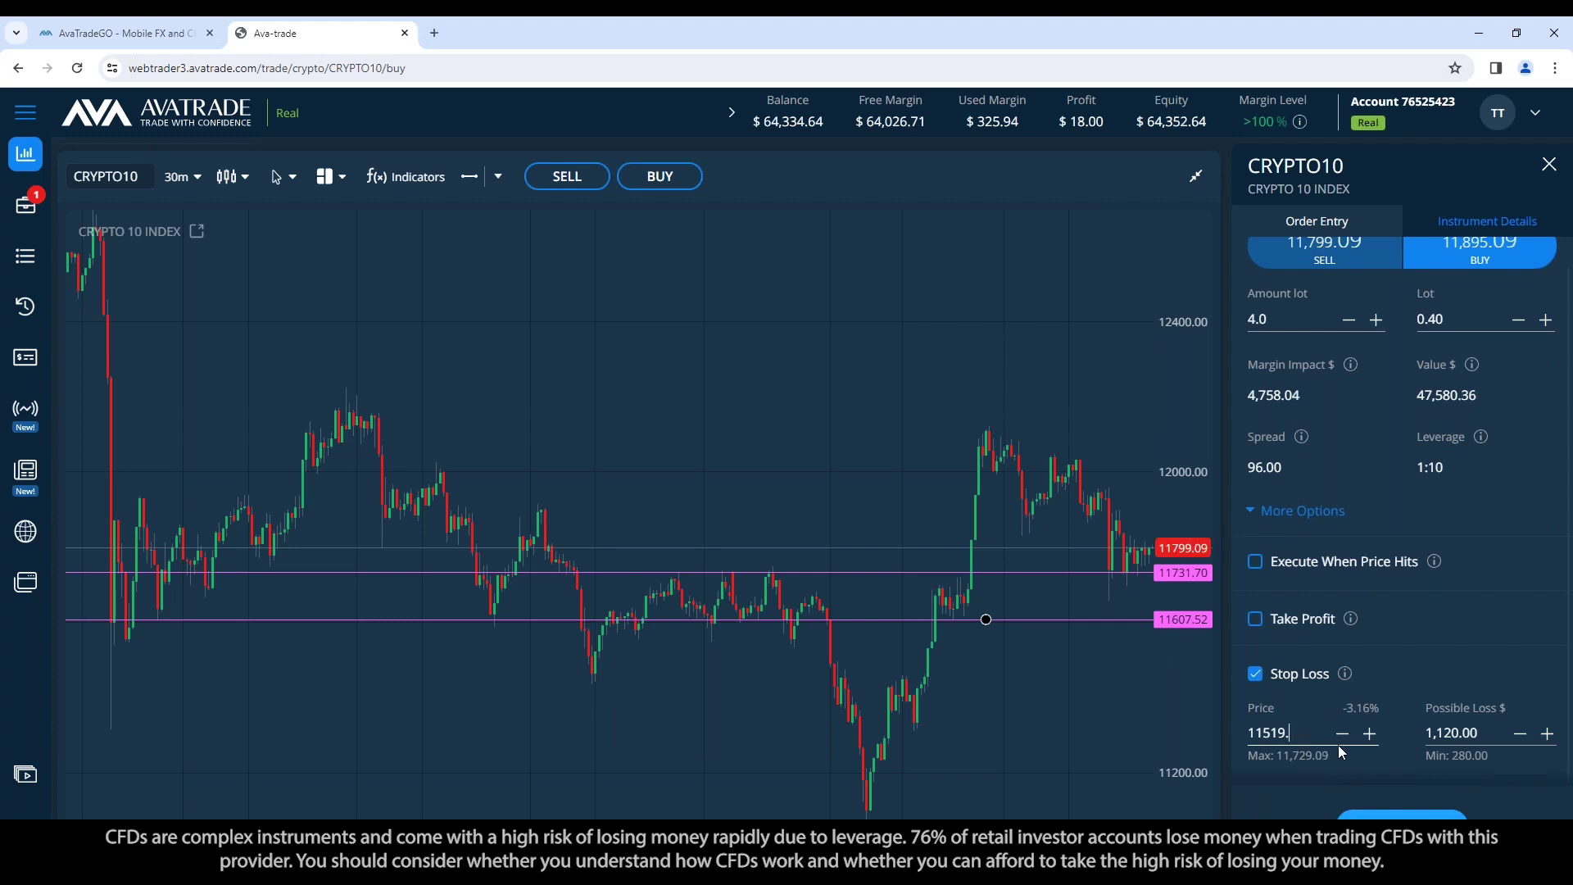
pyautogui.write('90')
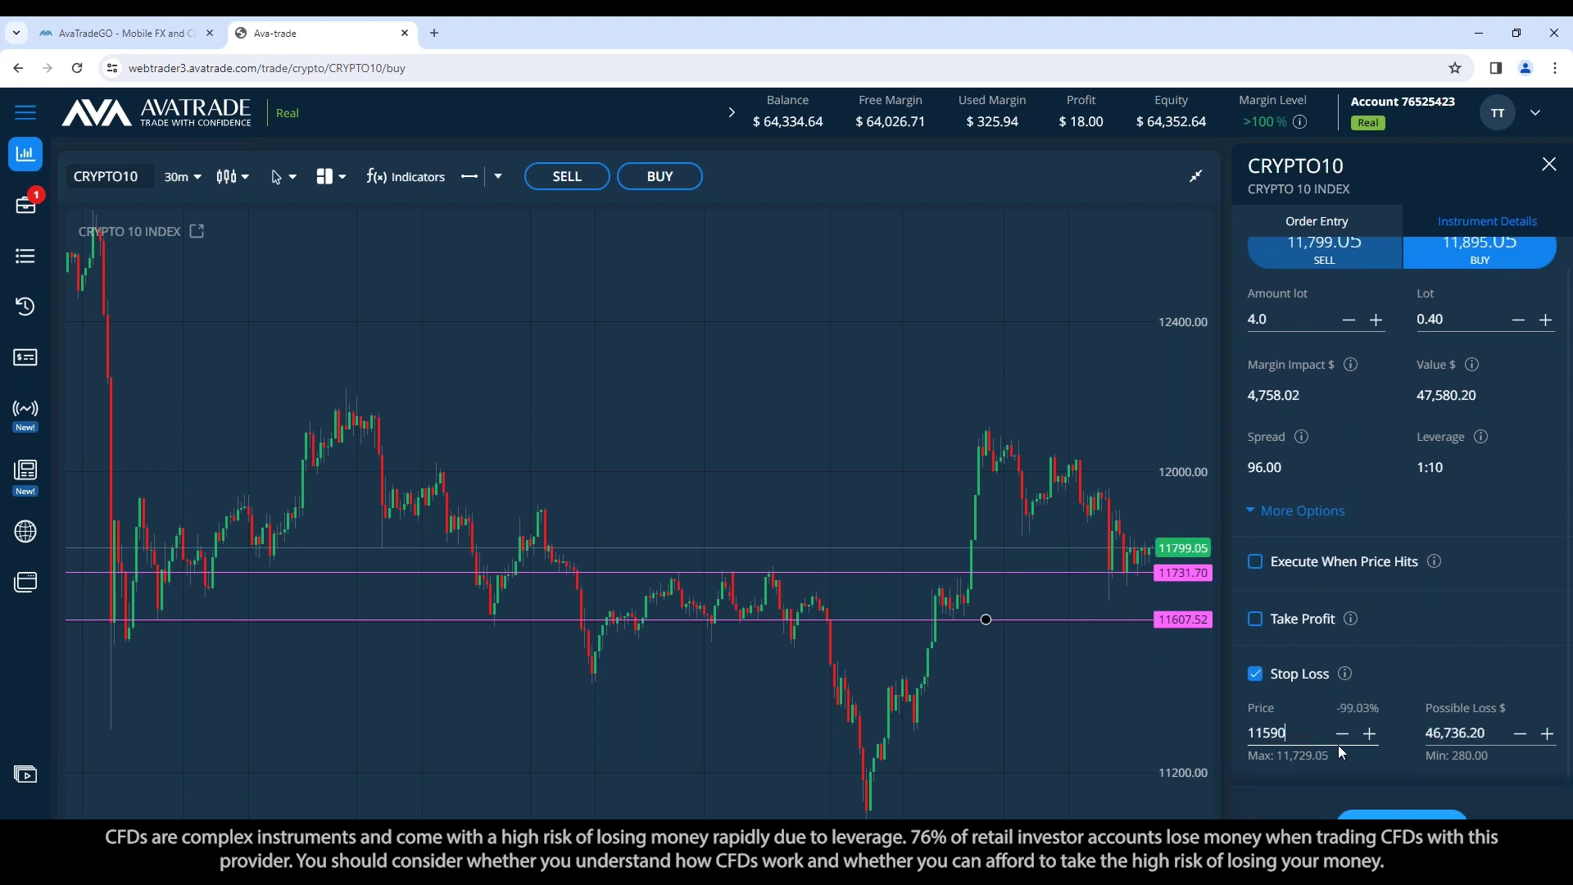
# Add a third price line at about 11587.91 and set the order's stop loss price to 11585
pyautogui.click(471, 177)
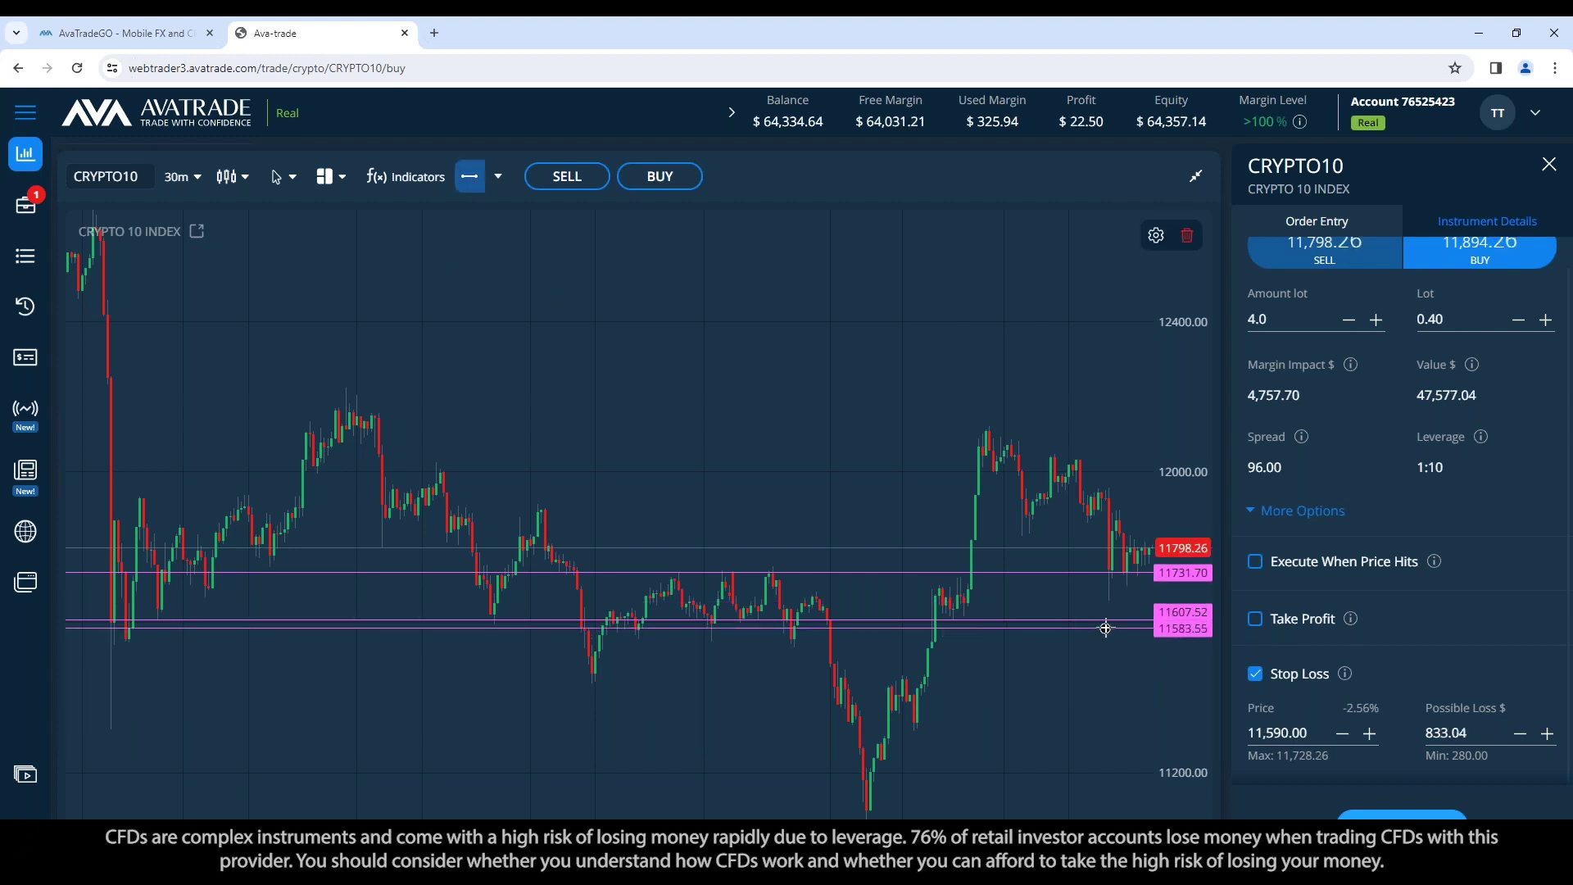
pyautogui.click(1106, 626)
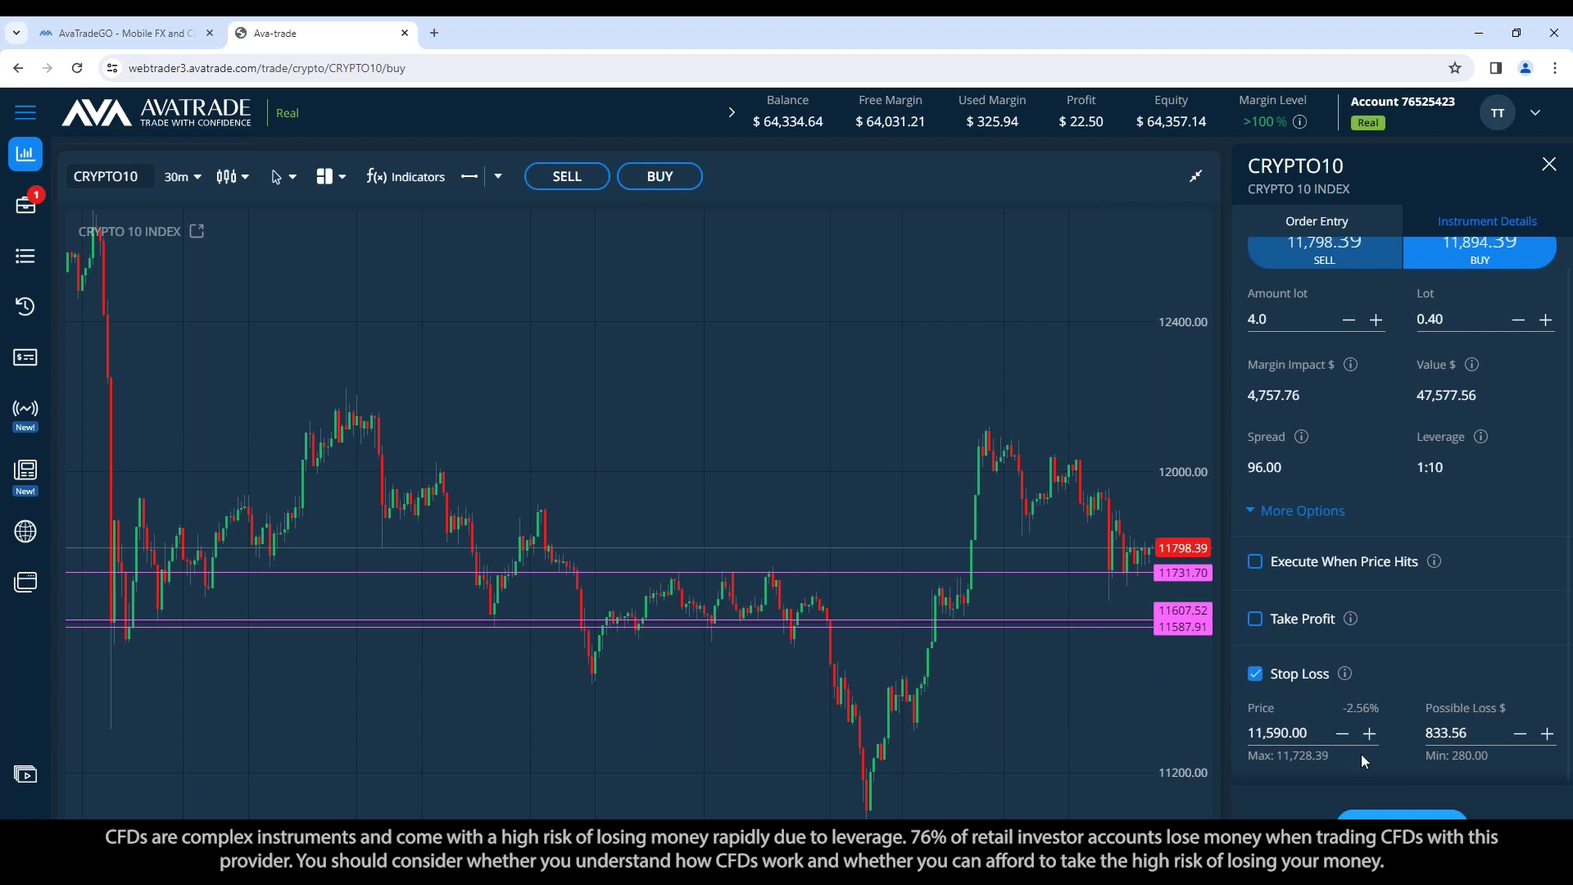
pyautogui.click(1293, 732)
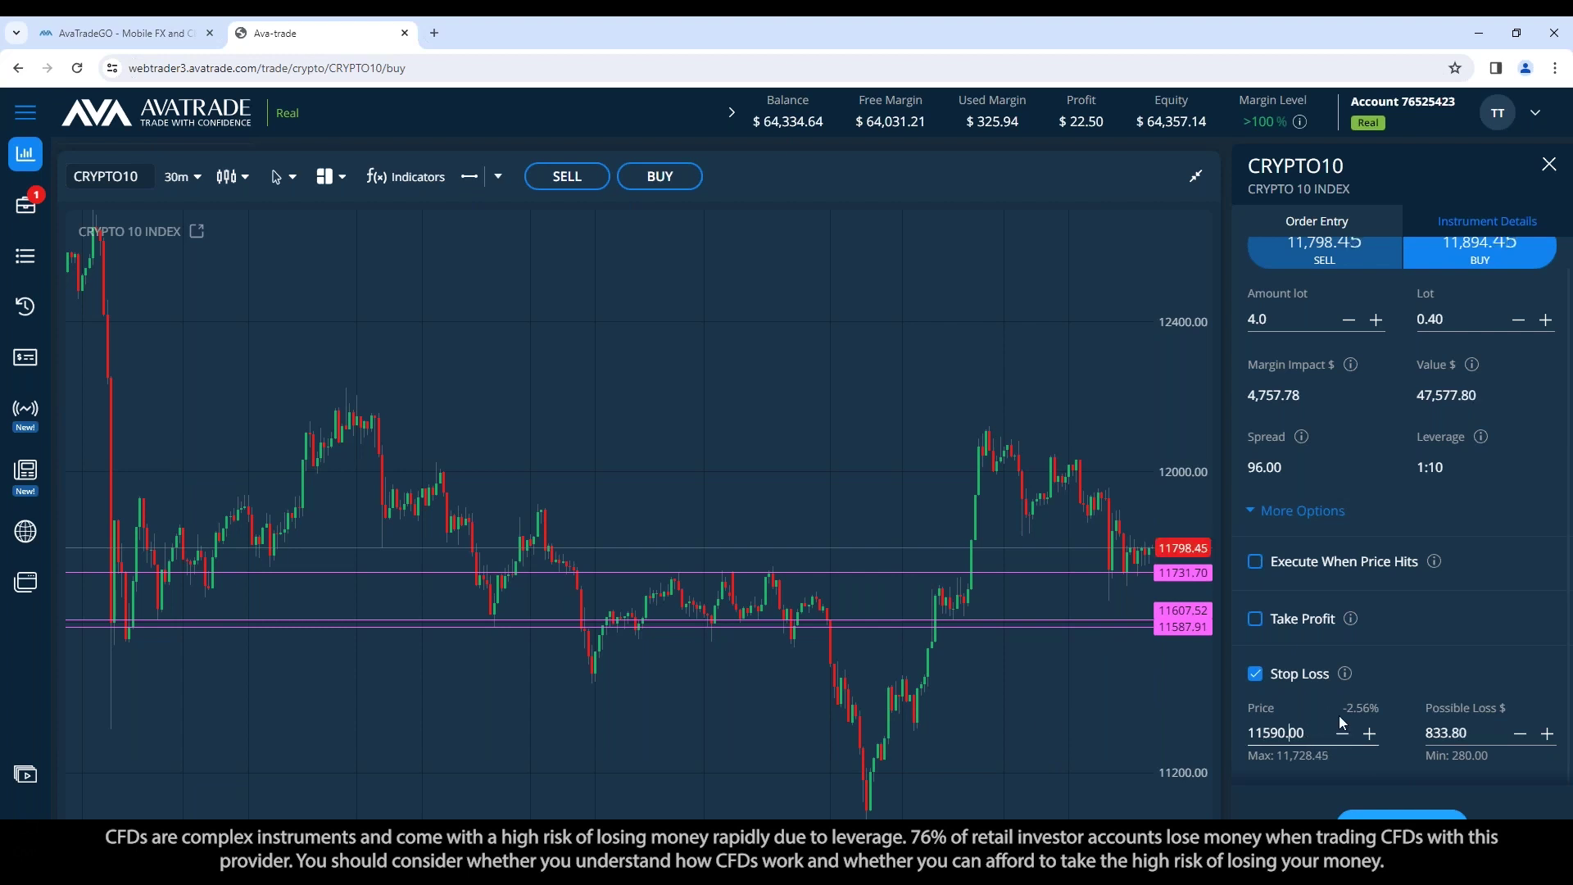
pyautogui.press('BackSpace')
pyautogui.press('BackSpace')
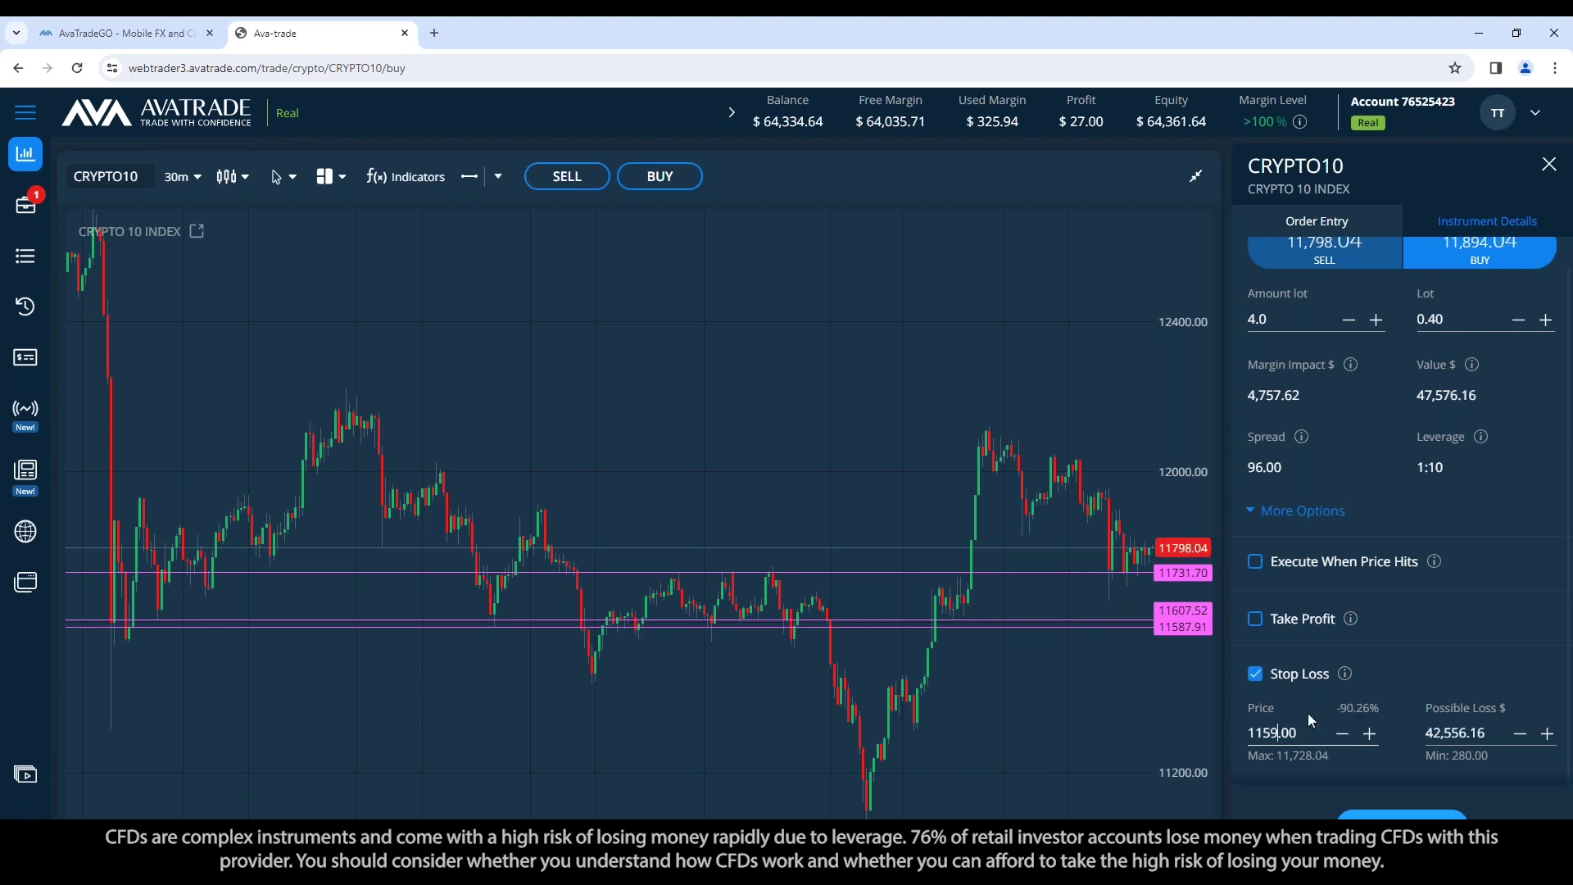
pyautogui.write('85')
pyautogui.click(1436, 669)
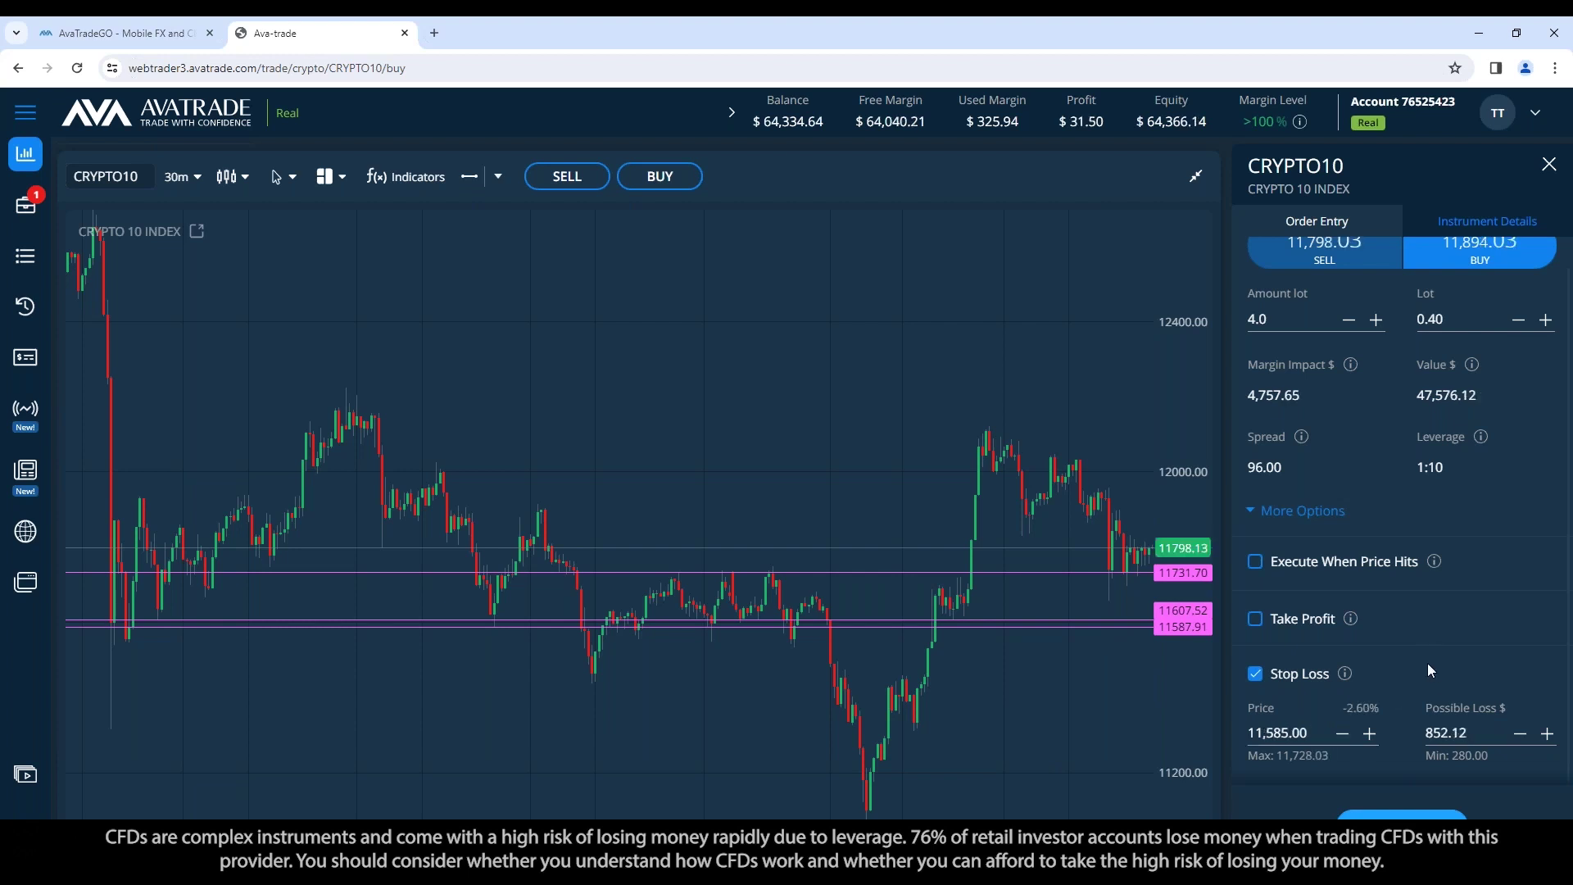
# Enable take profit on the CRYPTO10 buy order and add a horizontal price line at about 12097.71 along the recent highs
pyautogui.click(1259, 620)
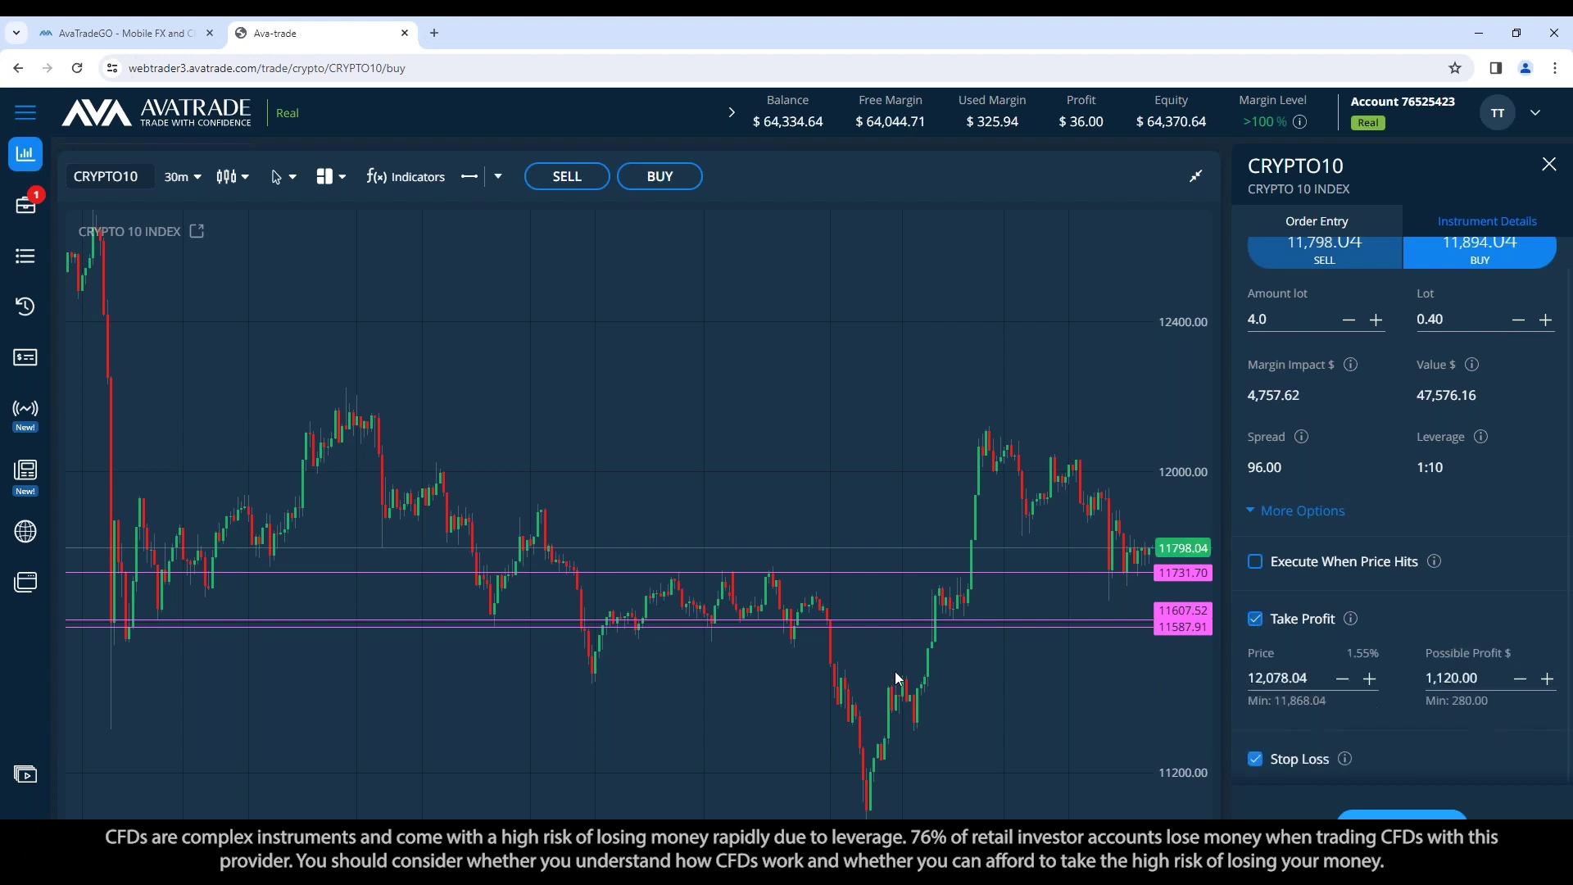
pyautogui.click(468, 178)
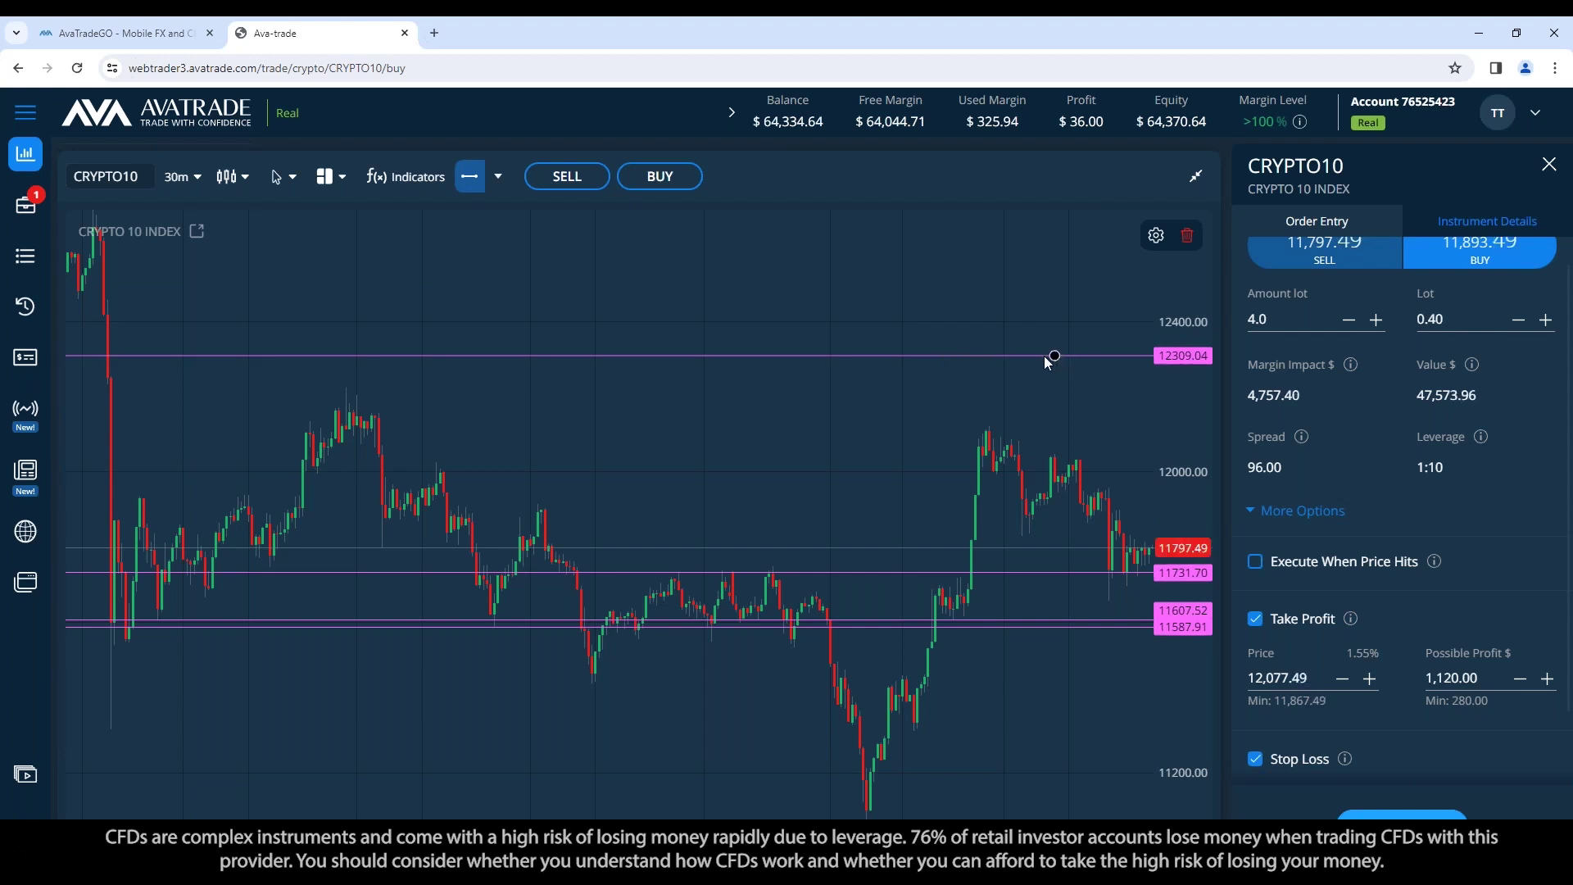
pyautogui.click(1095, 435)
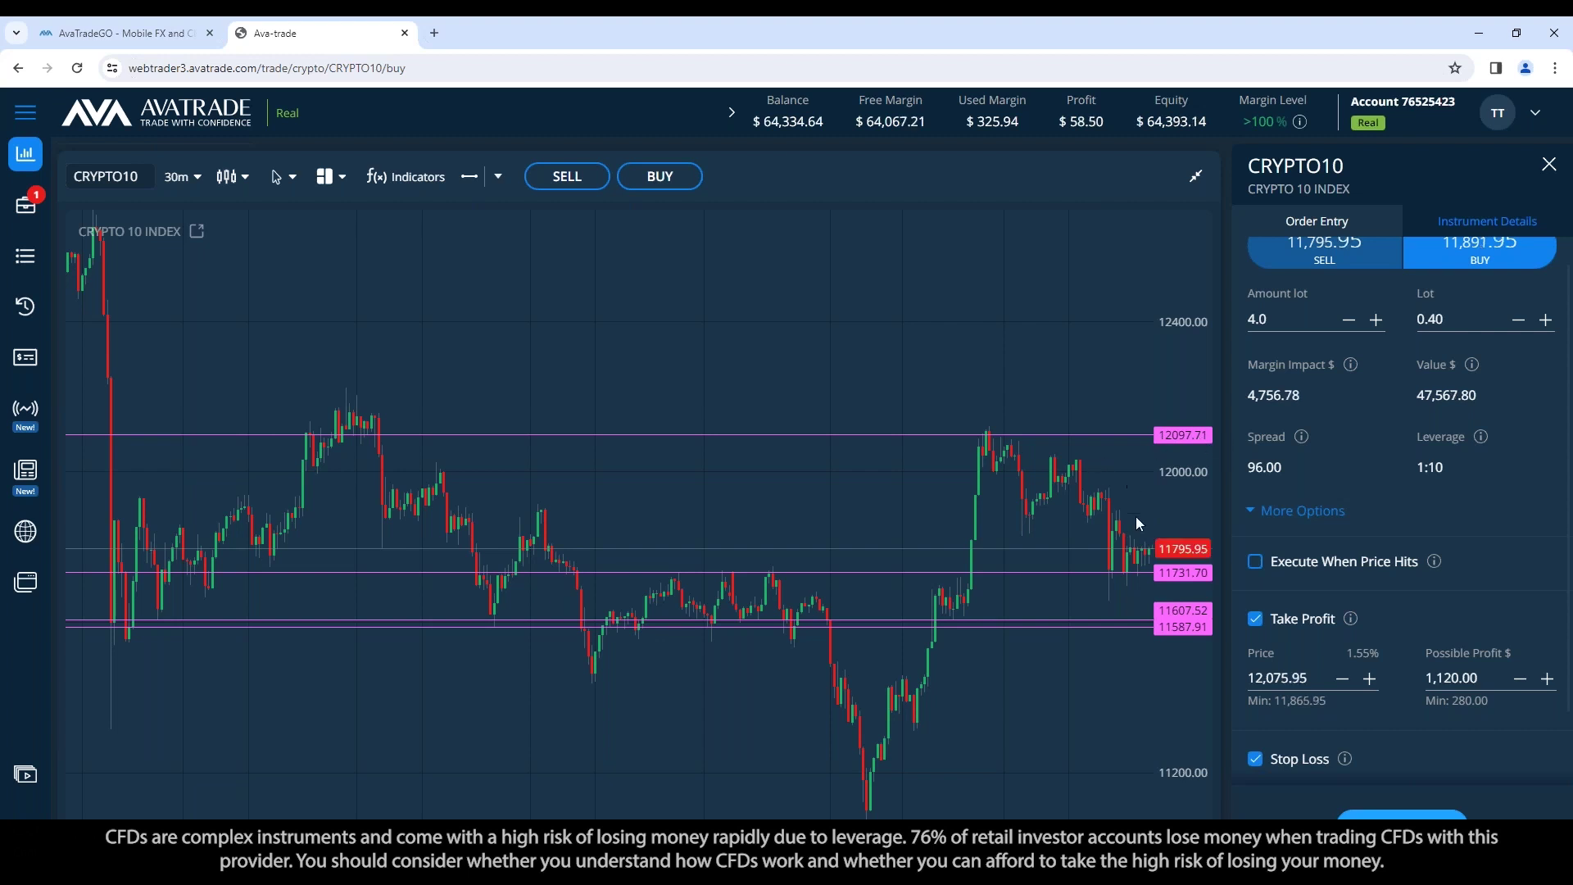
# Set the CRYPTO10 buy order's take profit price to 12100 and review the order's values
pyautogui.click(1304, 678)
pyautogui.press('BackSpace')
pyautogui.write('8')
pyautogui.press('BackSpace')
pyautogui.press('BackSpace')
pyautogui.press('BackSpace')
pyautogui.press('BackSpace')
pyautogui.press('BackSpace')
pyautogui.write('98')
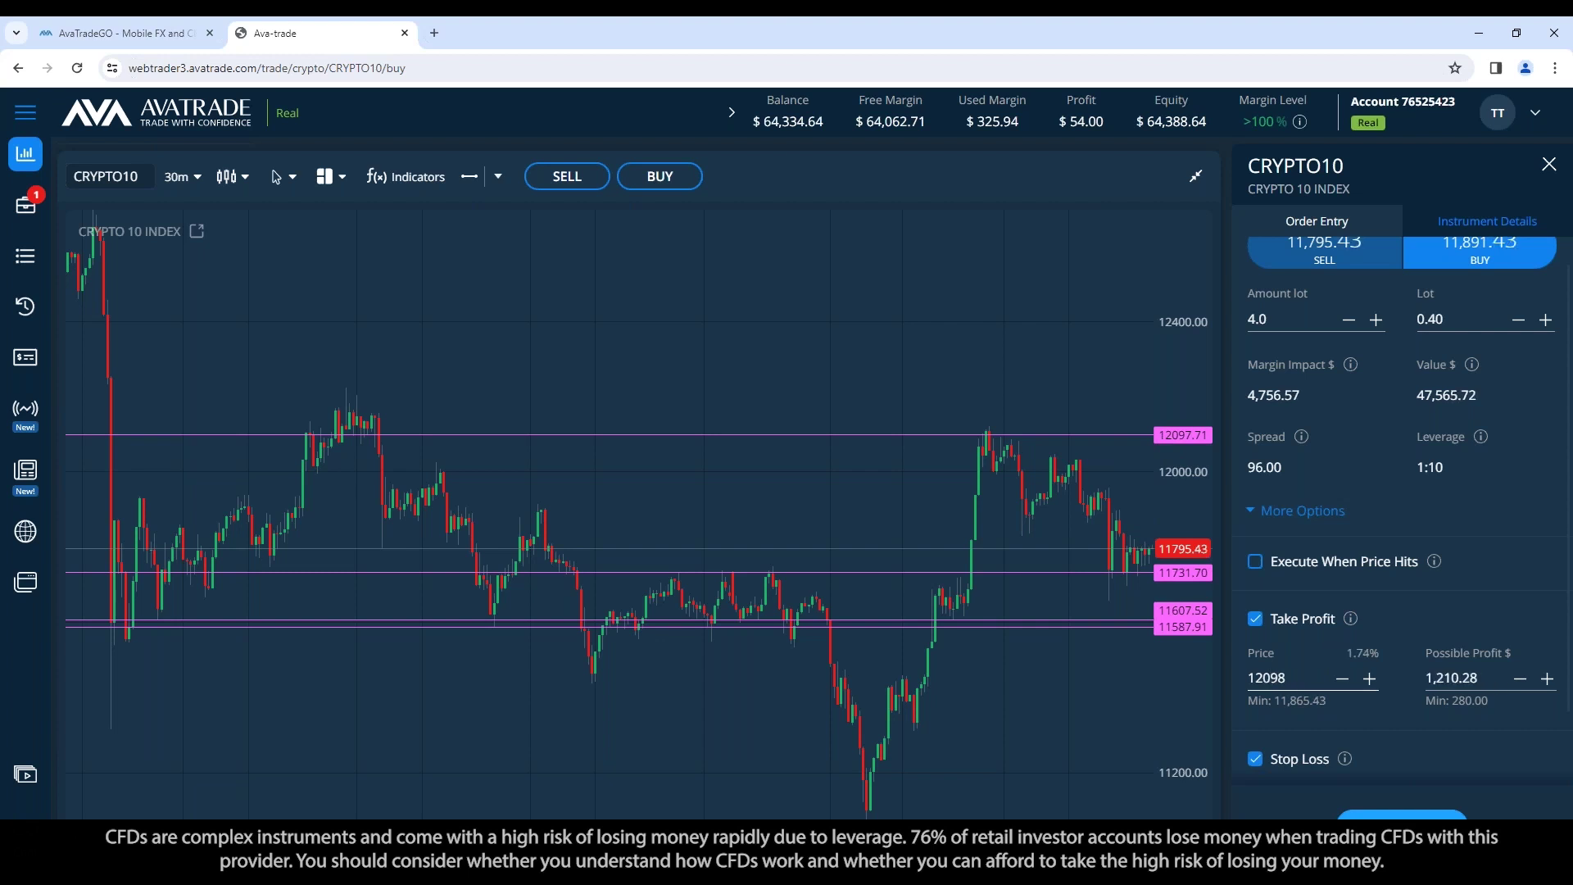
pyautogui.press('BackSpace')
pyautogui.write('1')
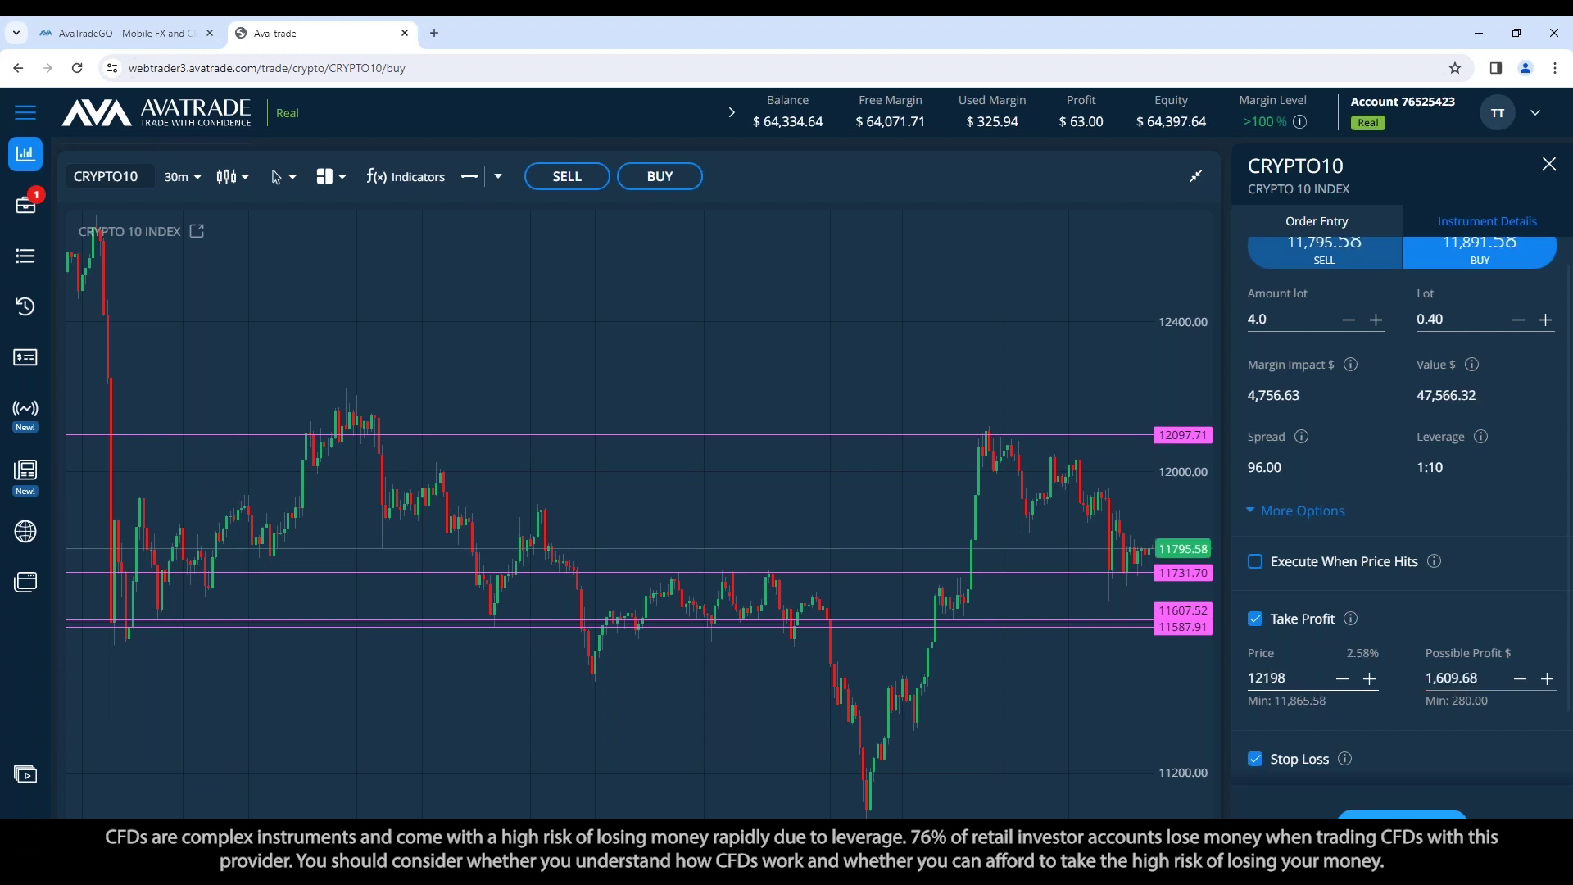
pyautogui.press('BackSpace')
pyautogui.press('BackSpace')
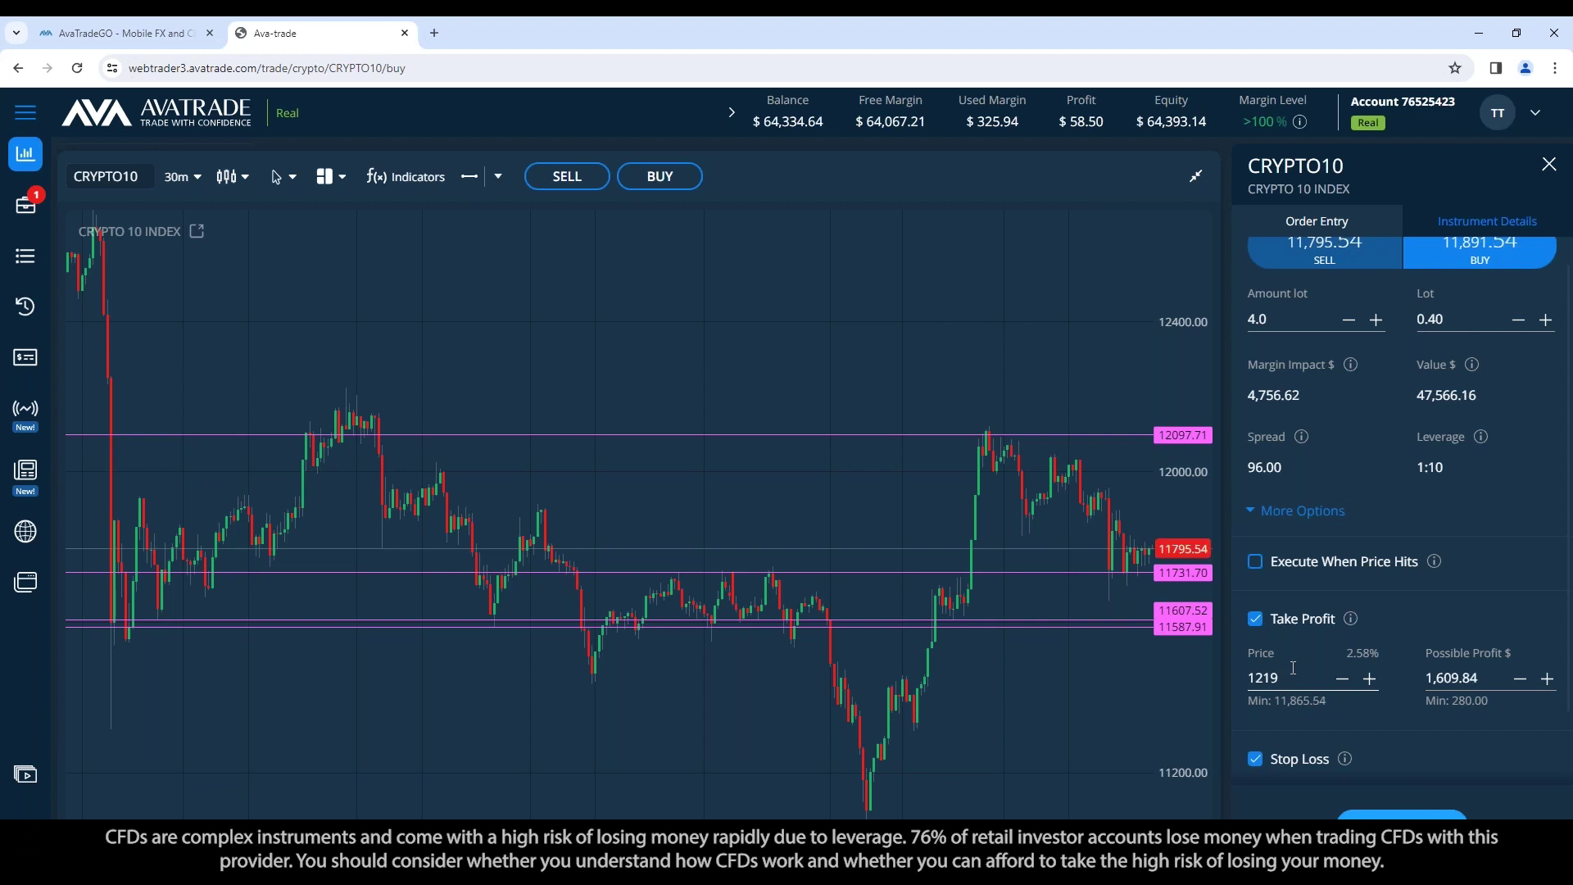
pyautogui.write('00')
pyautogui.click(1504, 635)
pyautogui.scroll(-2, 1500, 628)
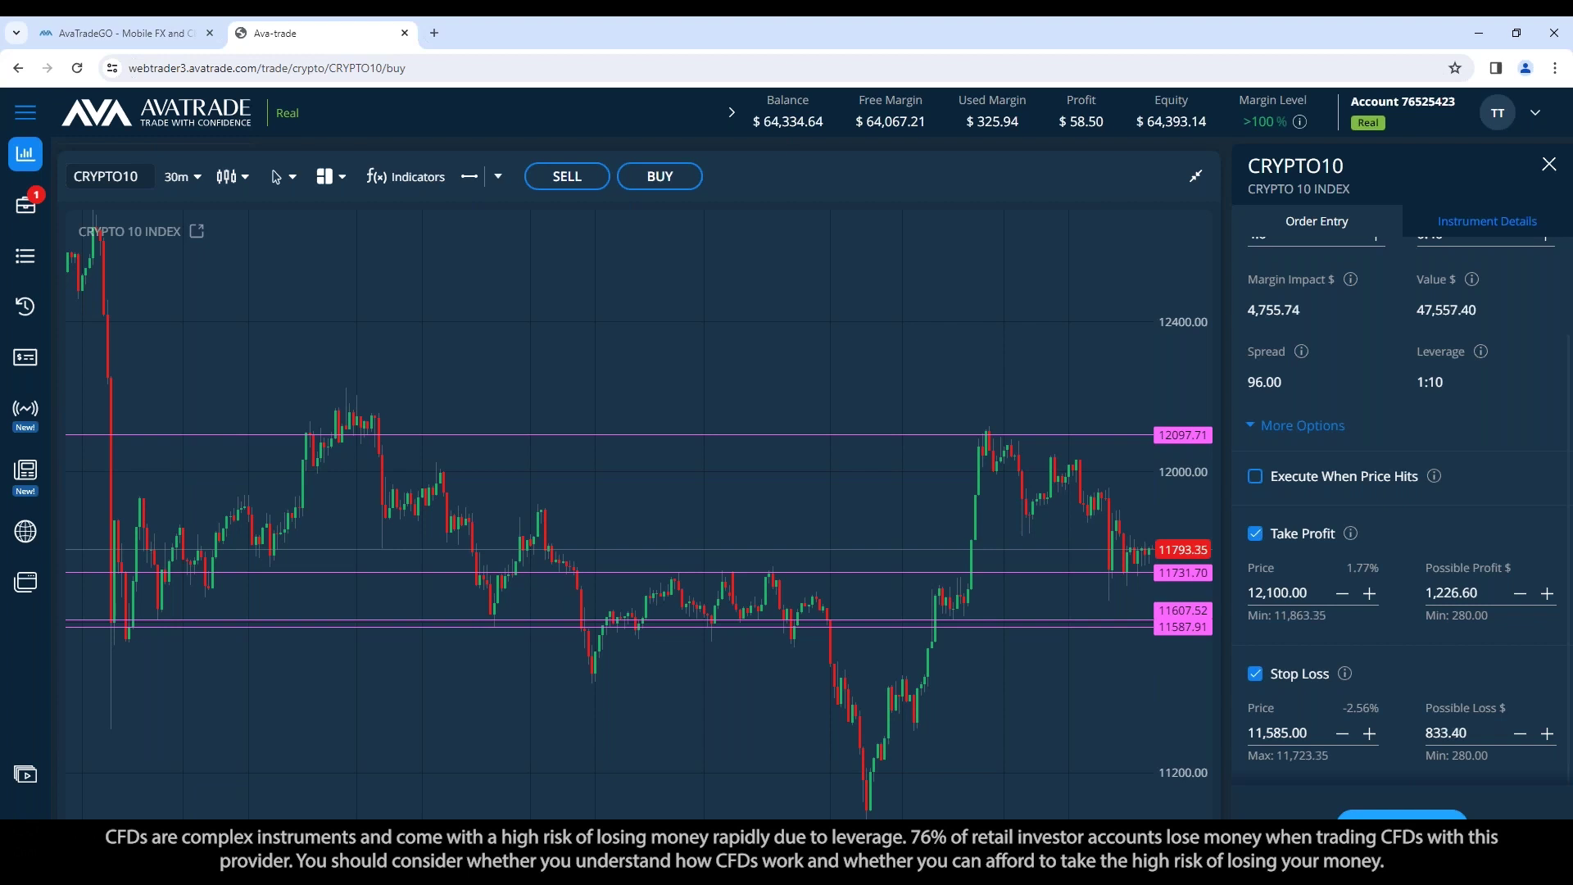
pyautogui.scroll(2, 1418, 444)
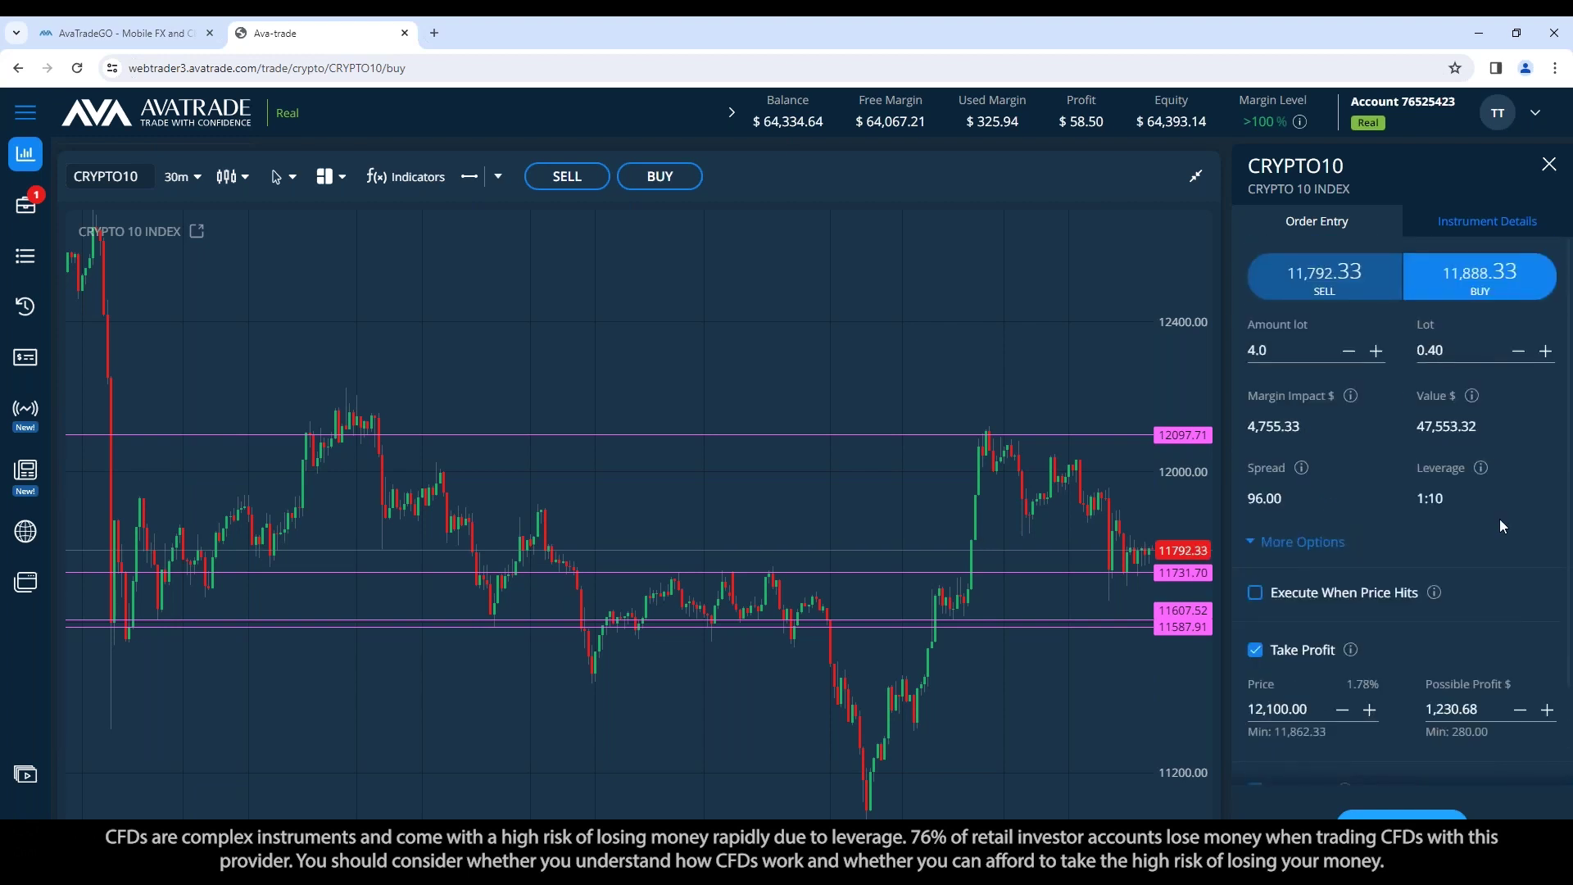
pyautogui.scroll(-2, 1500, 519)
pyautogui.scroll(-1, 1433, 623)
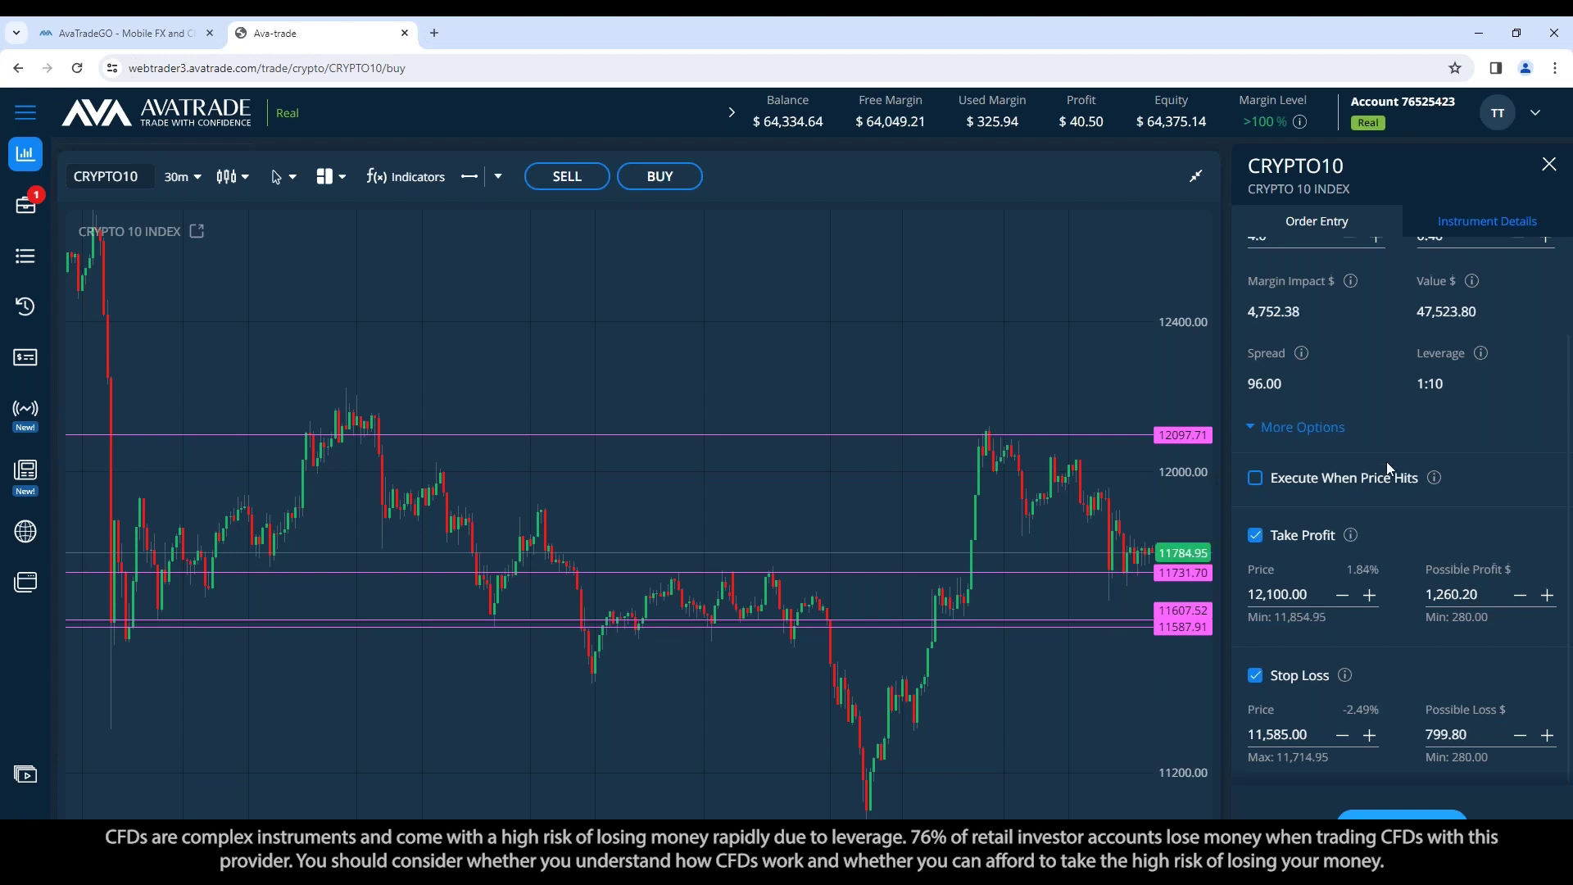
# Set the CRYPTO10 buy order's lot size to 0.30 and check the possible profit
pyautogui.scroll(2, 1393, 443)
pyautogui.click(1442, 350)
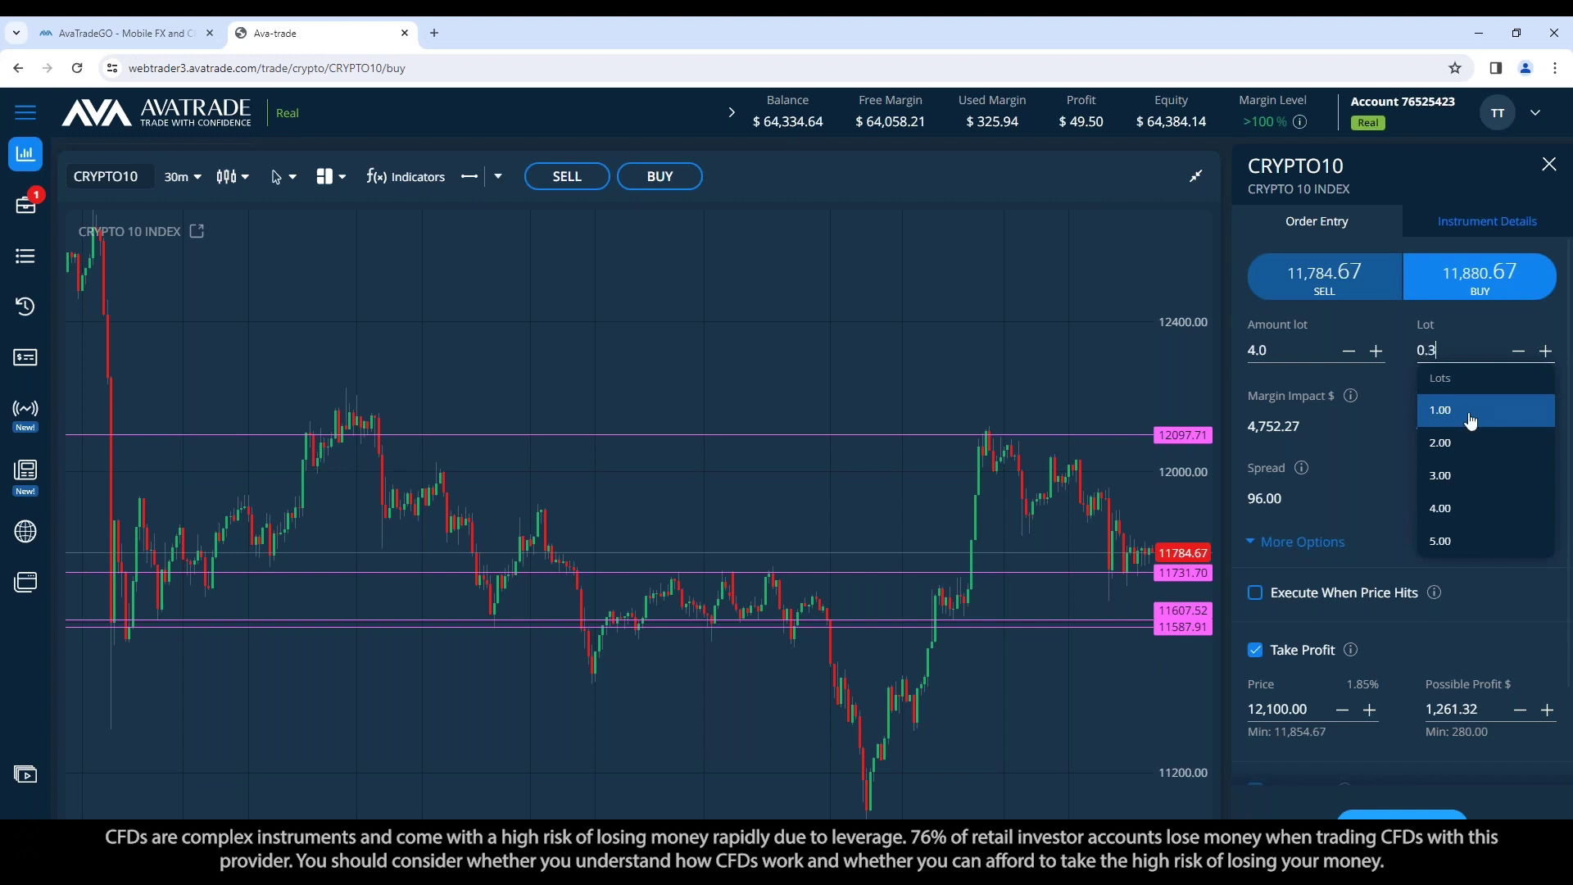
pyautogui.click(1484, 475)
pyautogui.scroll(-3, 1498, 559)
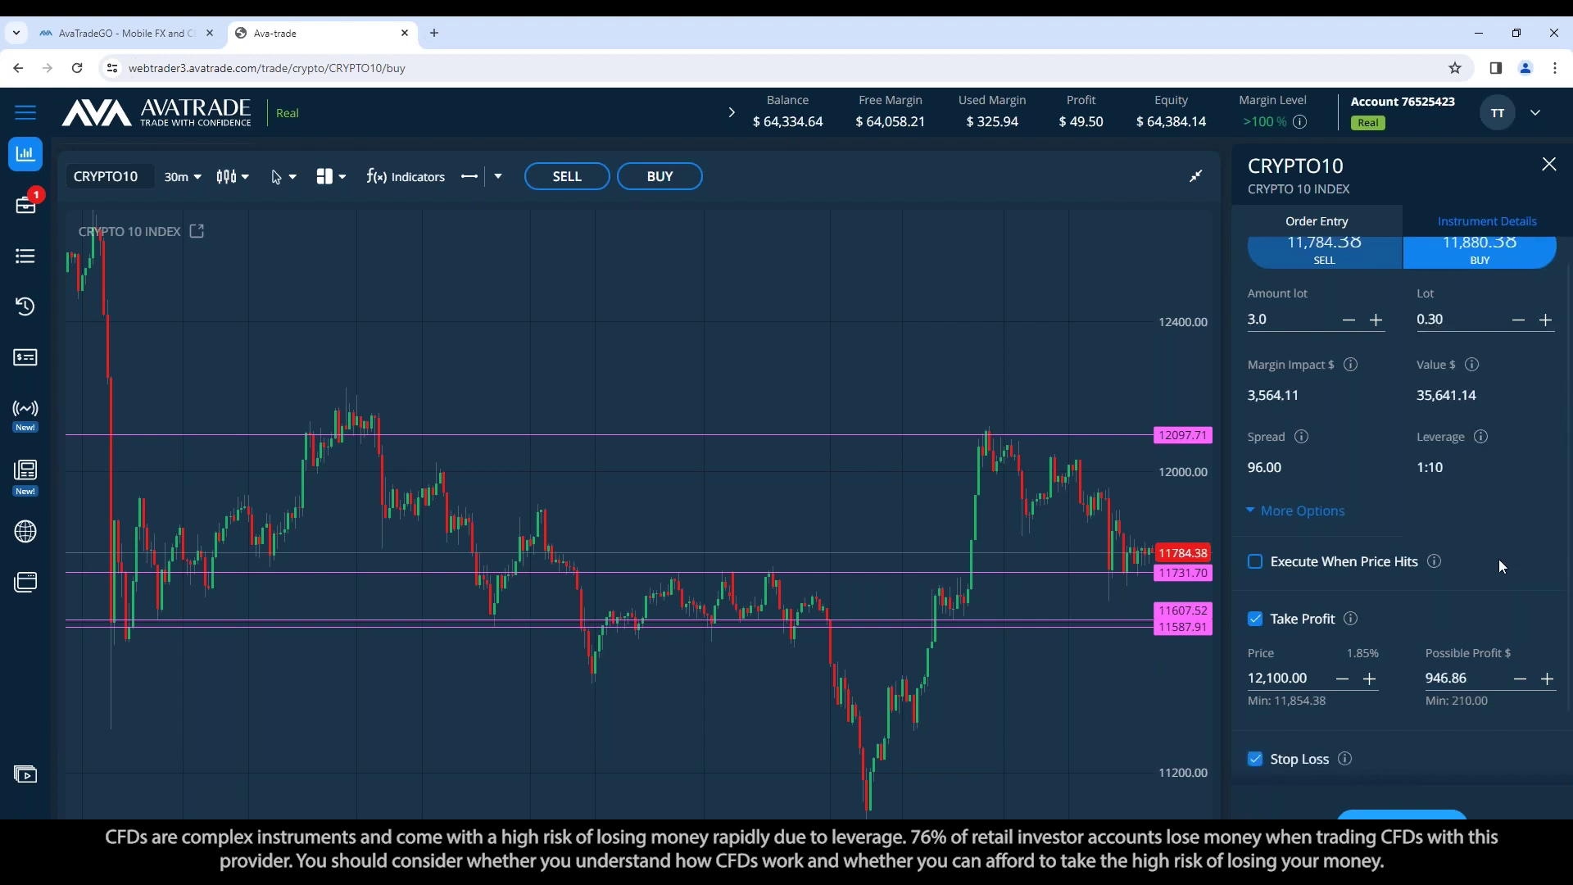
pyautogui.scroll(3, 1441, 741)
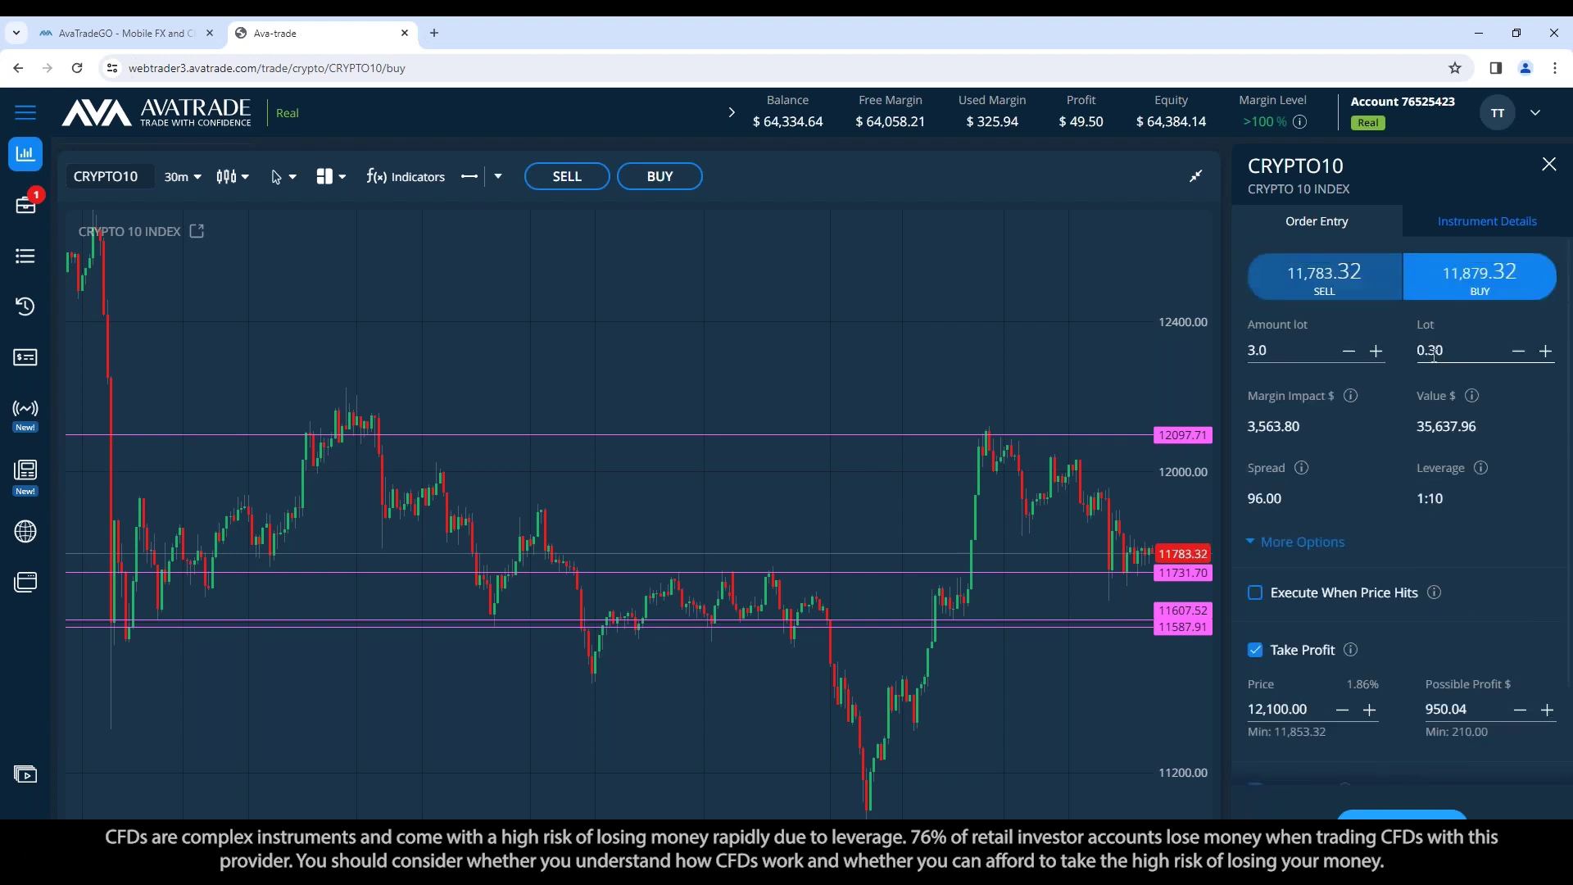
# Set the lot size to 0.25 and place the CRYPTO10 buy order
pyautogui.click(1444, 350)
pyautogui.press('BackSpace')
pyautogui.press('BackSpace')
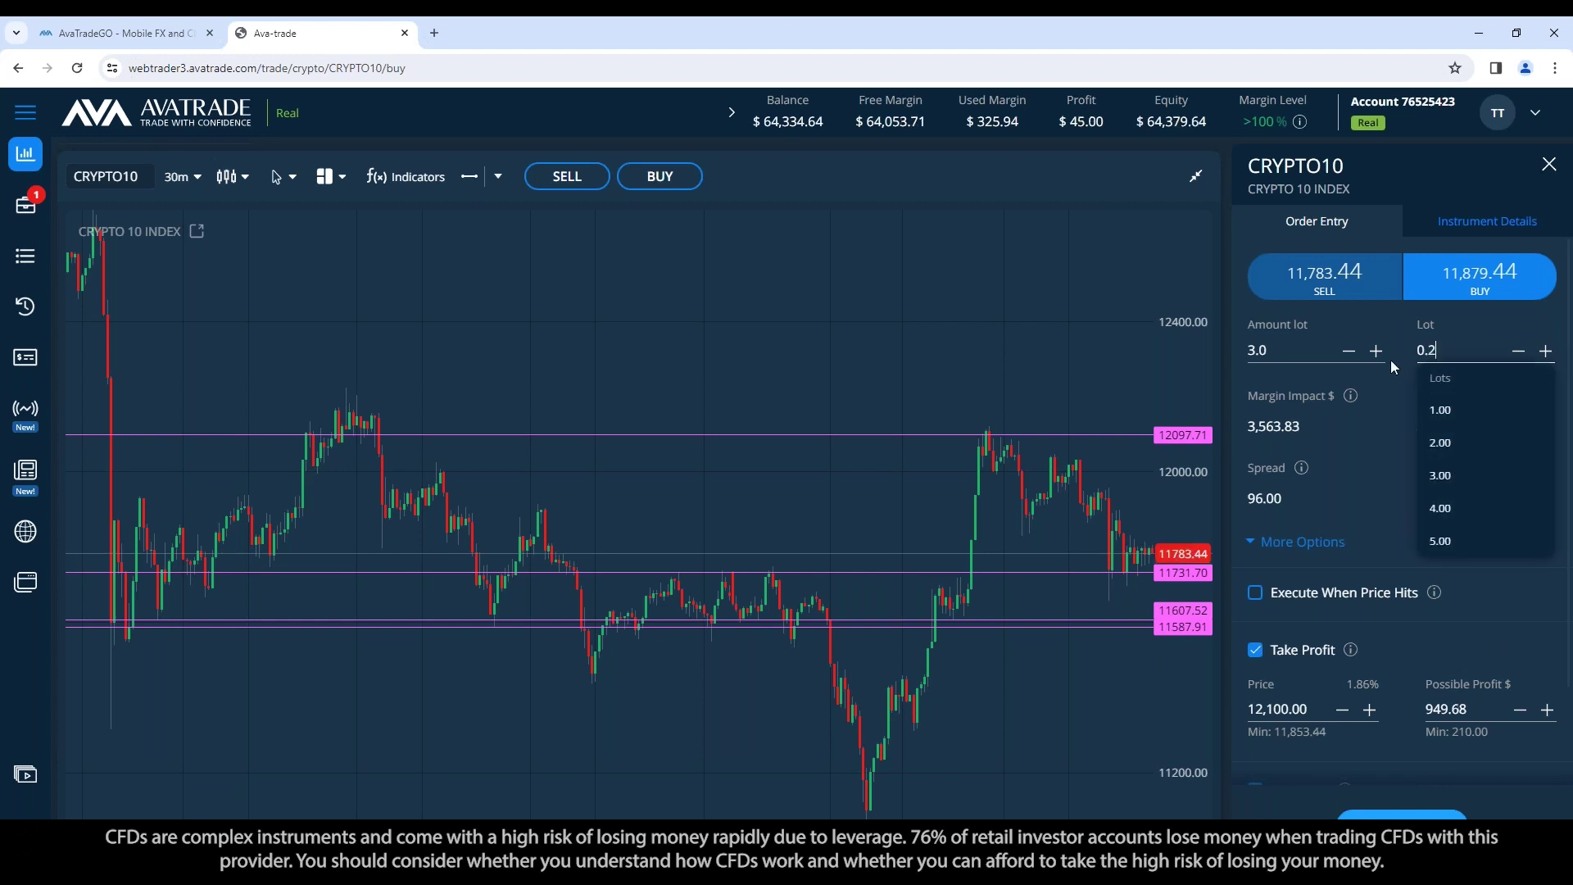
pyautogui.write('25')
pyautogui.scroll(-3, 1506, 541)
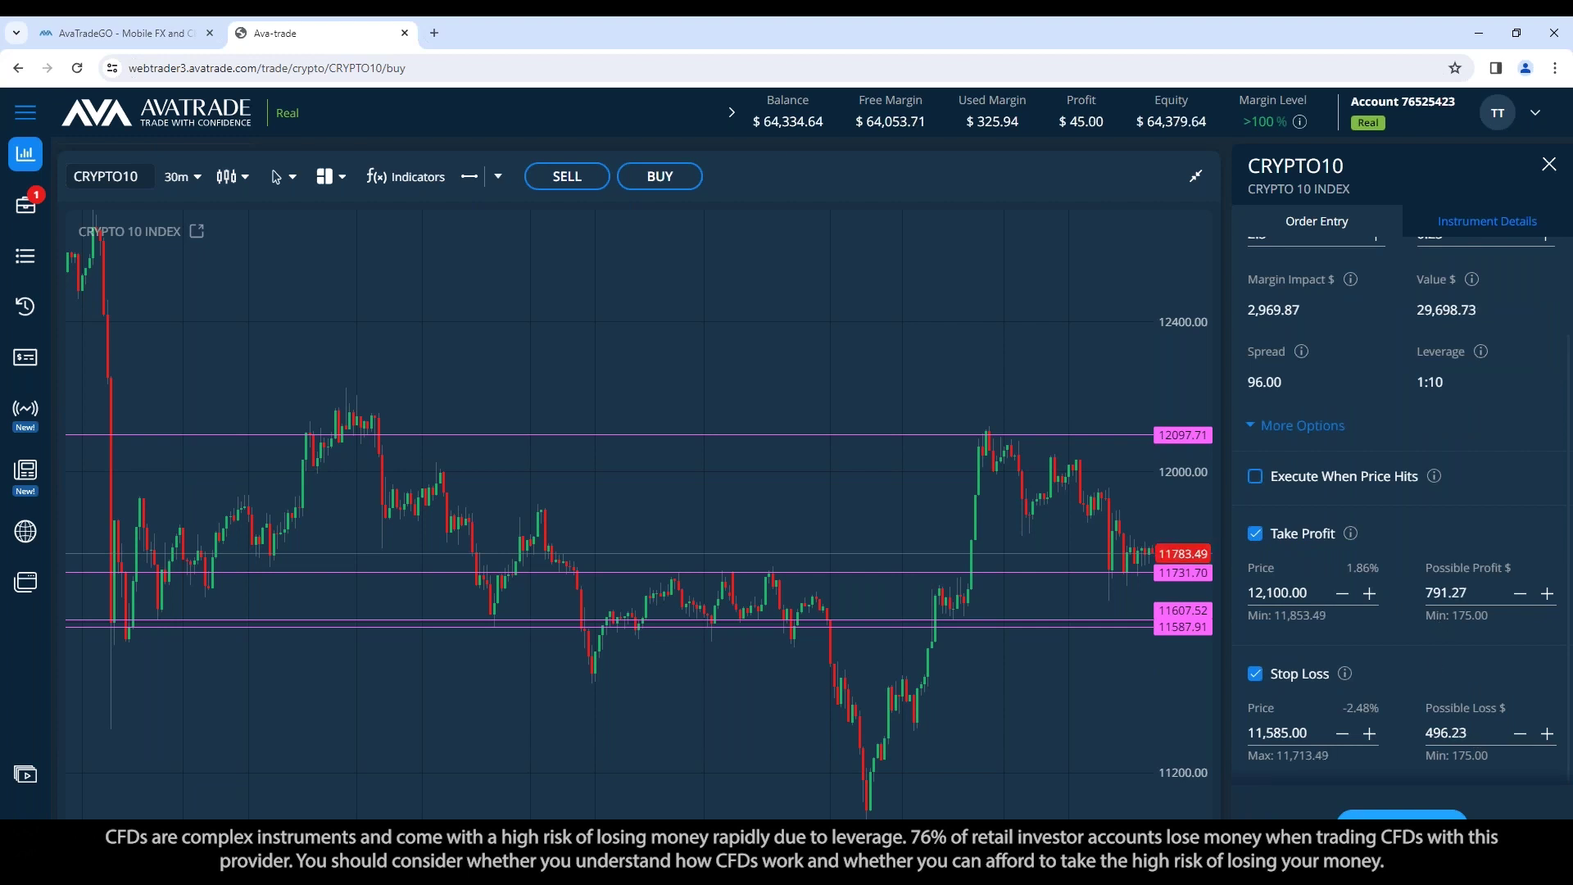
pyautogui.click(1402, 815)
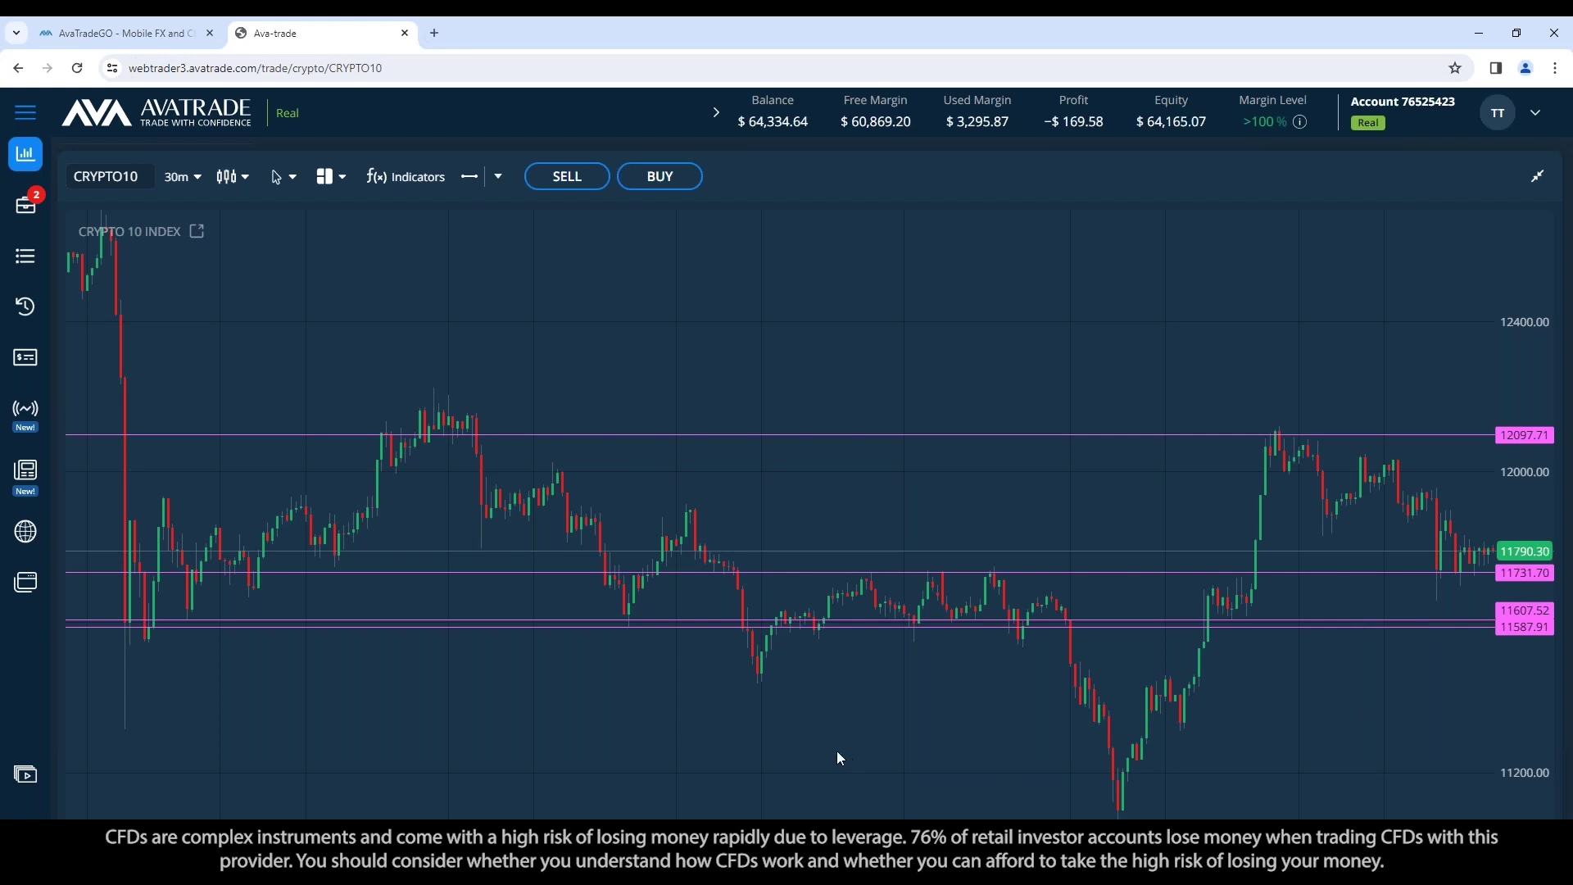
# Add a horizontal price line at about 11316.97 at the low of the sharp earlier drop on the CRYPTO10 chart
pyautogui.scroll(-3, 846, 742)
pyautogui.click(469, 176)
pyautogui.click(410, 736)
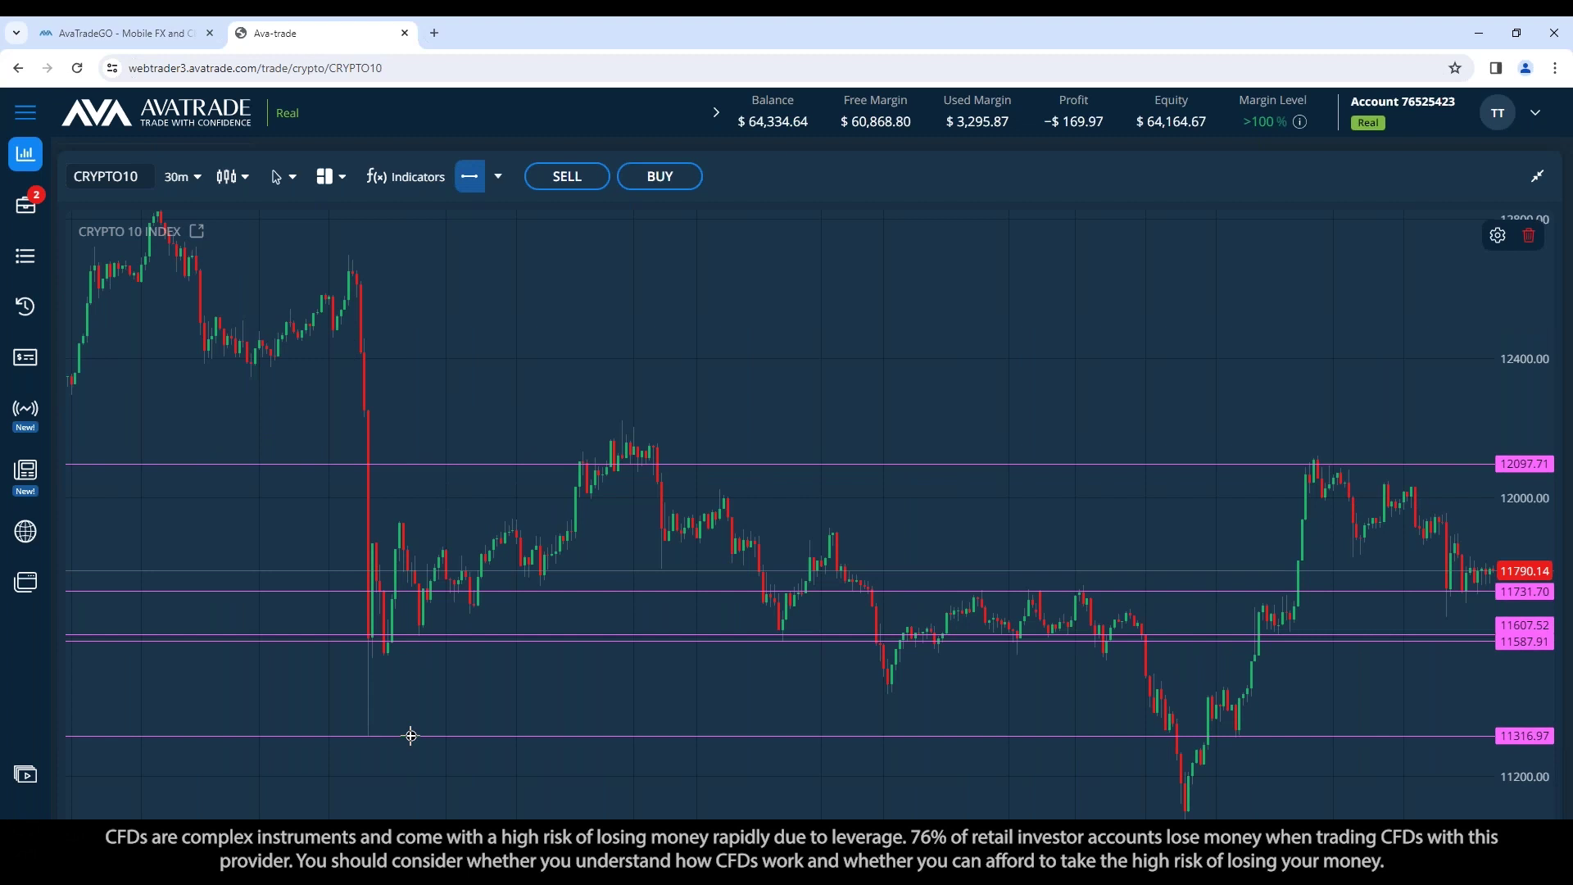
pyautogui.click(370, 627)
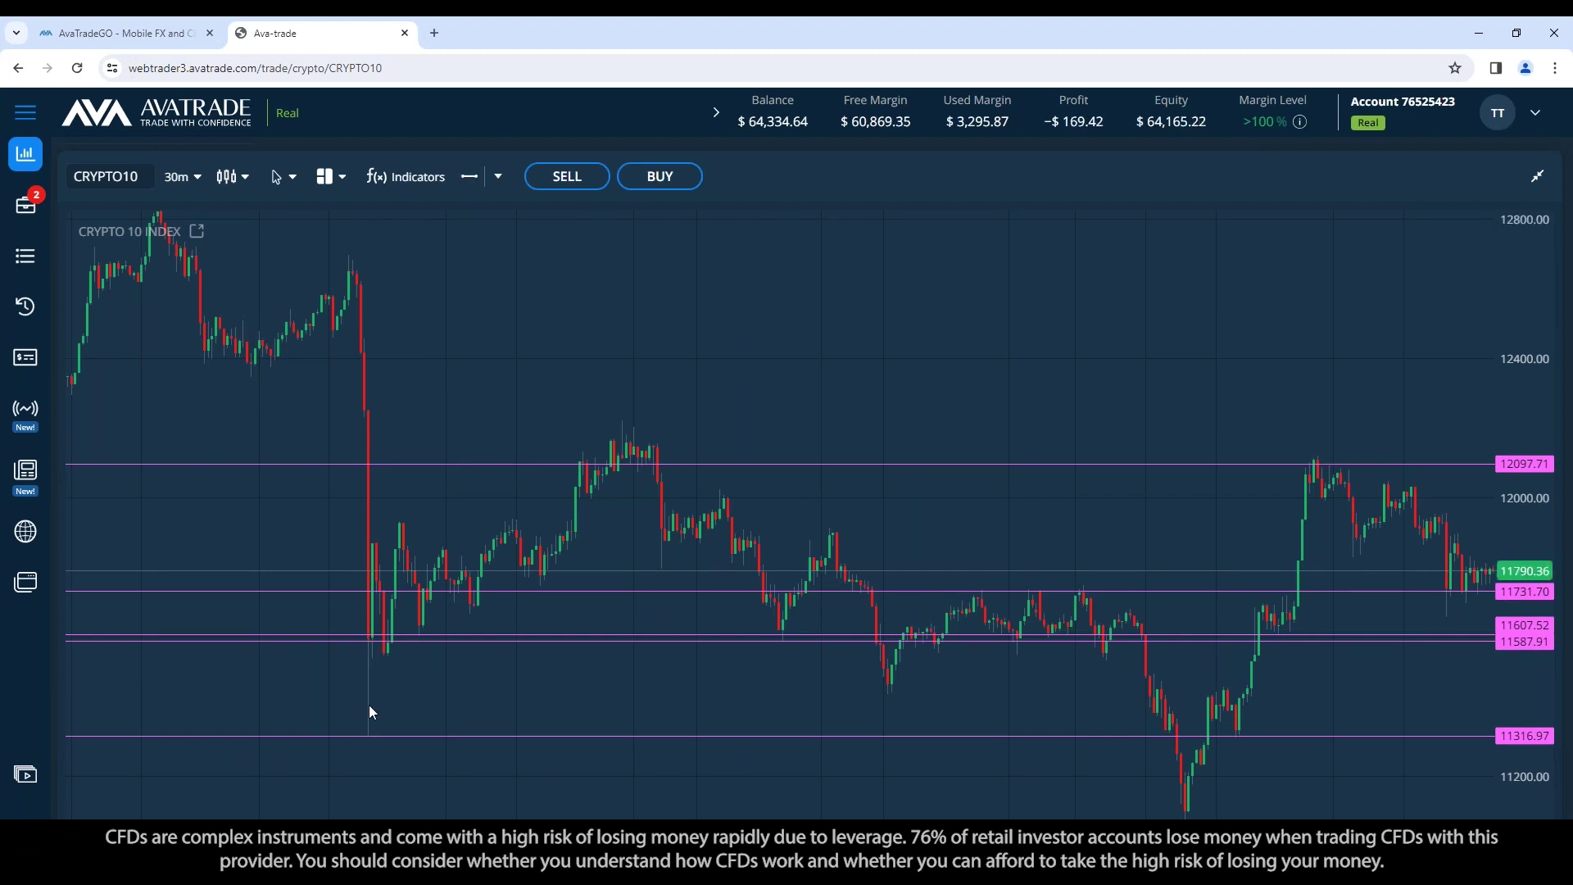